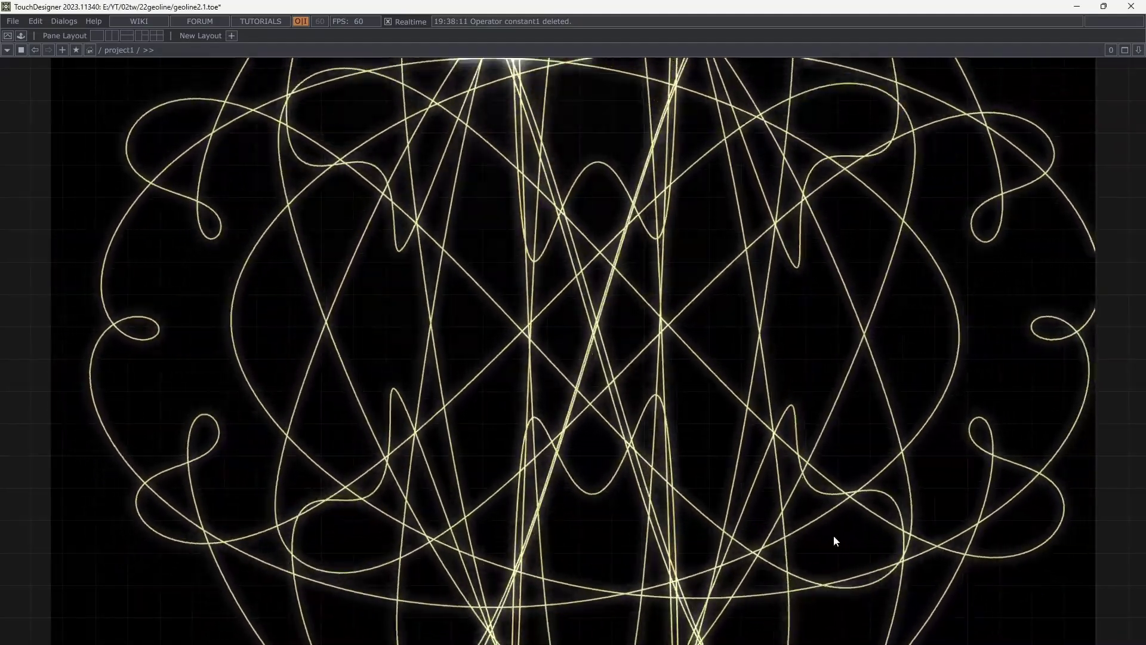
Examine the finished example network's geometry chain from circle1 through twist2, including the pattern shown by copy1
left_click_drag(832, 534, 783, 193)
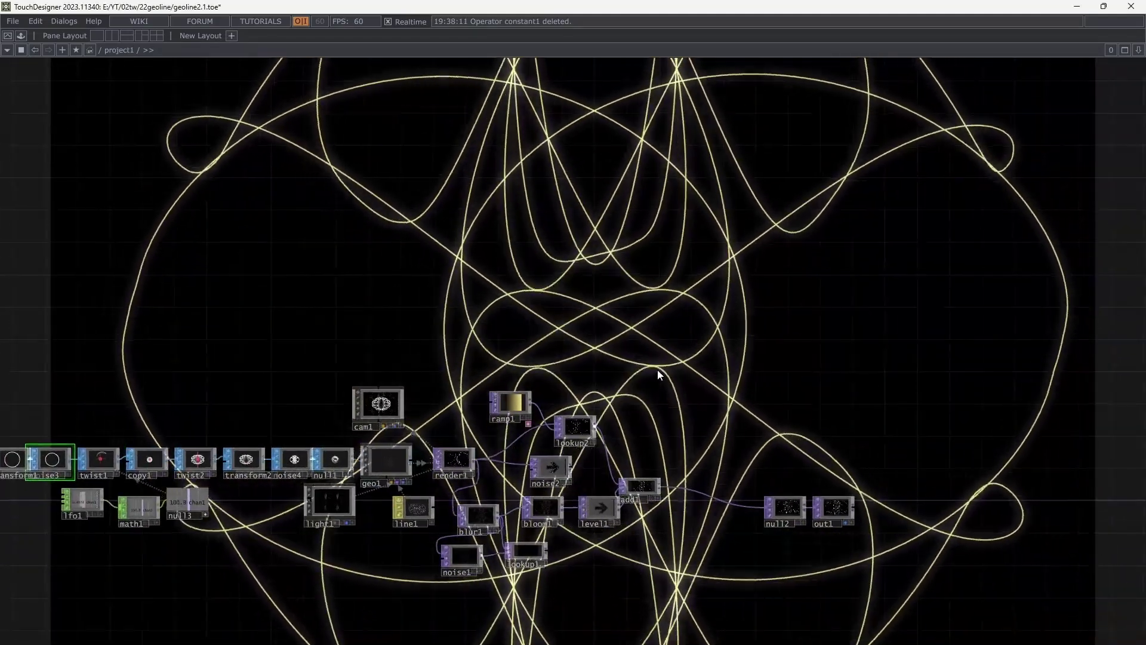
left_click_drag(657, 369, 775, 335)
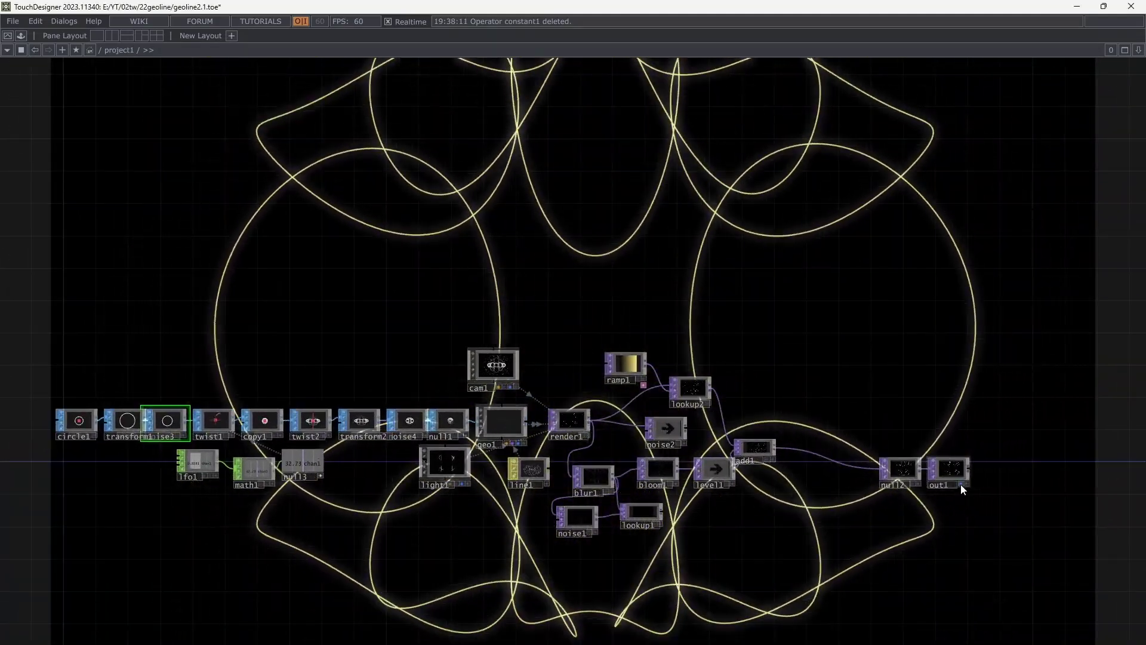
left_click(961, 485)
left_click_drag(417, 543, 639, 509)
scroll(263, 391, "up", 3)
scroll(263, 391, "up", 6)
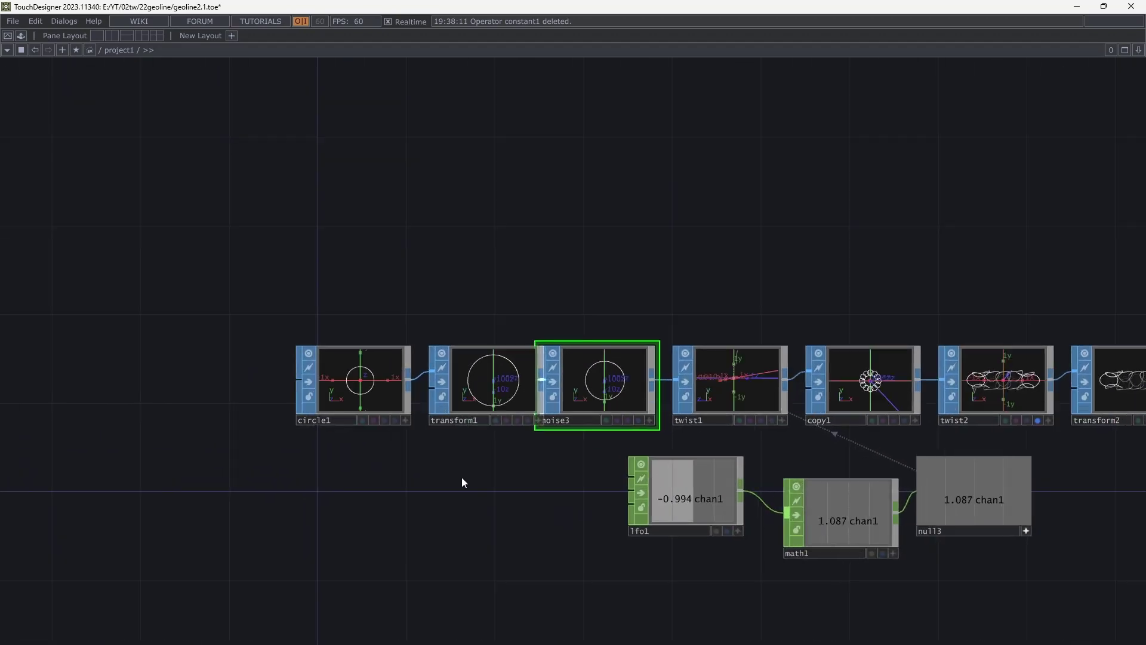
scroll(419, 444, "down", 2)
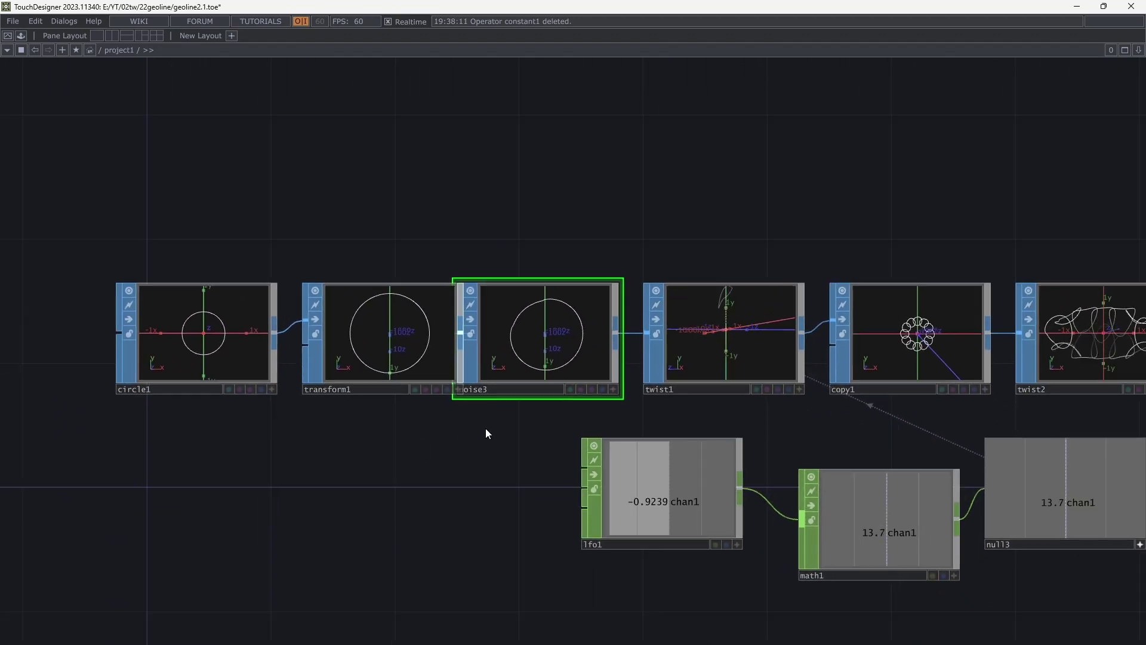
left_click_drag(714, 410, 424, 439)
scroll(630, 387, "up", 5)
scroll(629, 387, "up", 3)
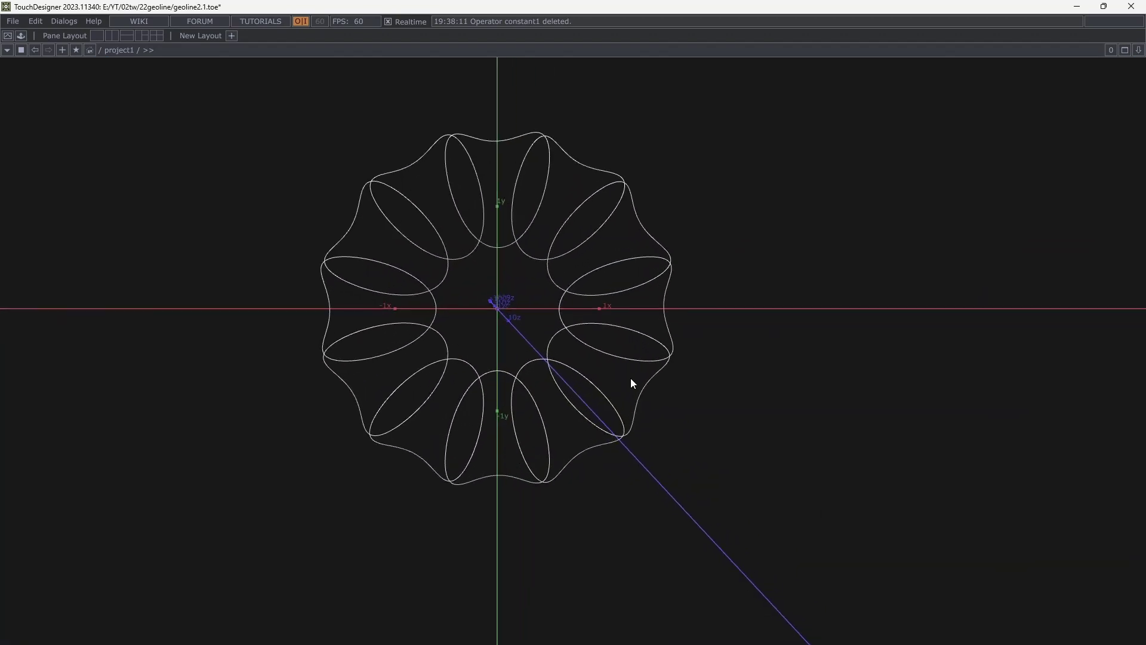
scroll(549, 382, "down", 5)
scroll(549, 380, "down", 2)
left_click_drag(729, 476, 400, 453)
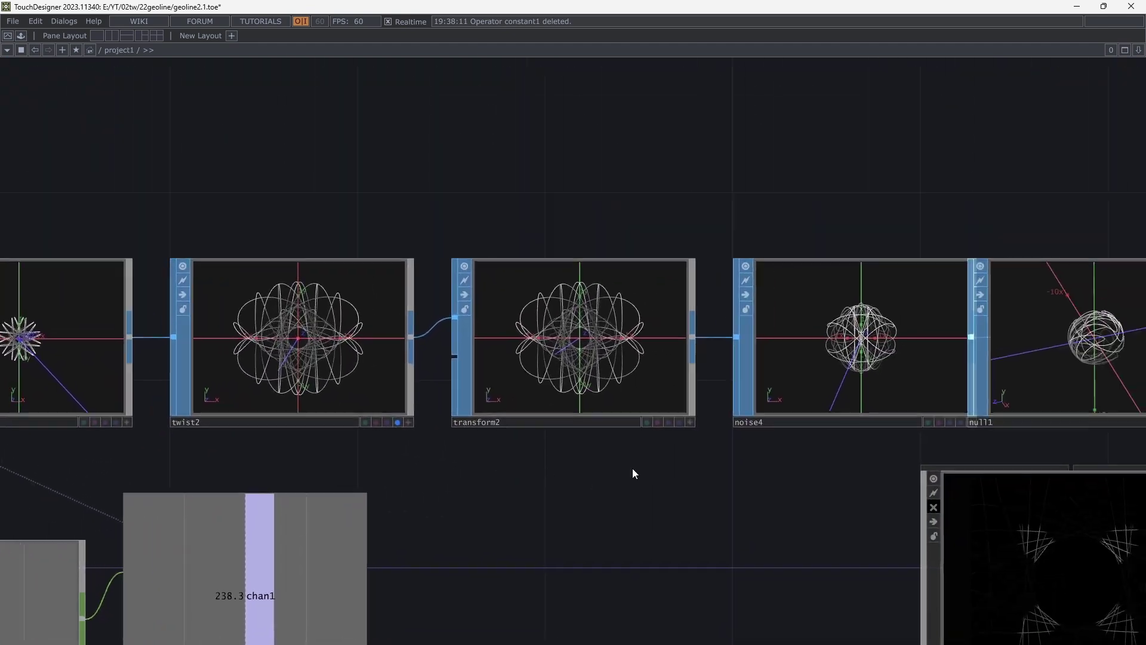
Examine the example network's rendering part around geo1, cam1, light1, line1 and render1, plus the noise3 node in the geometry chain
scroll(693, 472, "down", 2)
left_click_drag(639, 465, 316, 418)
left_click_drag(819, 446, 586, 459)
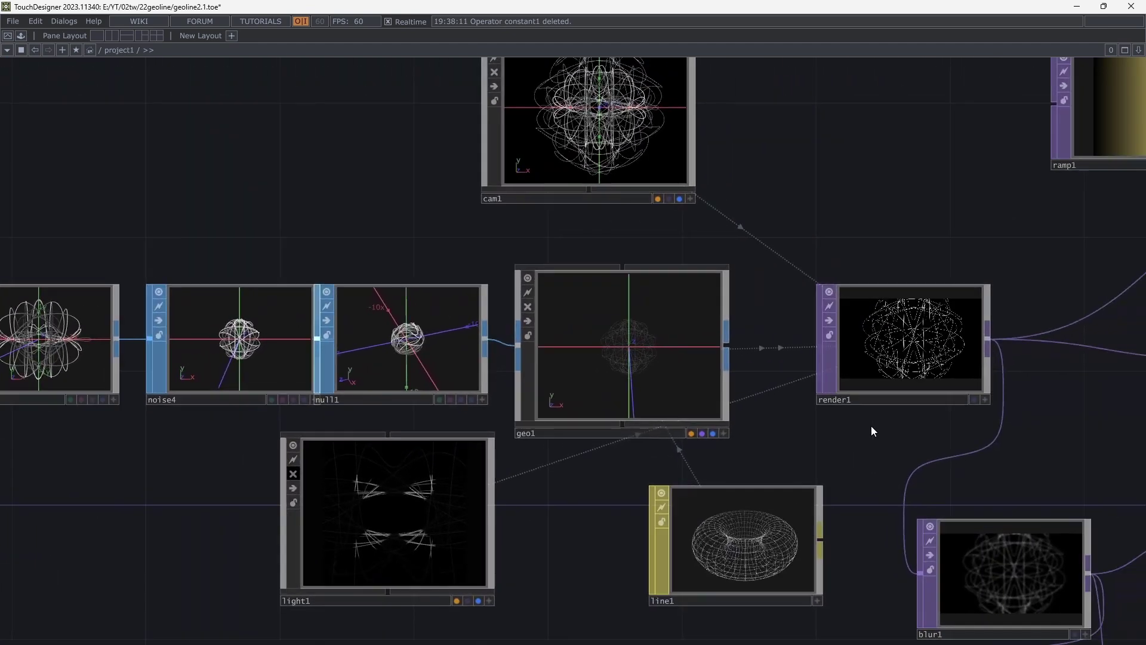
left_click_drag(872, 425, 627, 455)
scroll(660, 380, "up", 5)
scroll(685, 365, "up", 2)
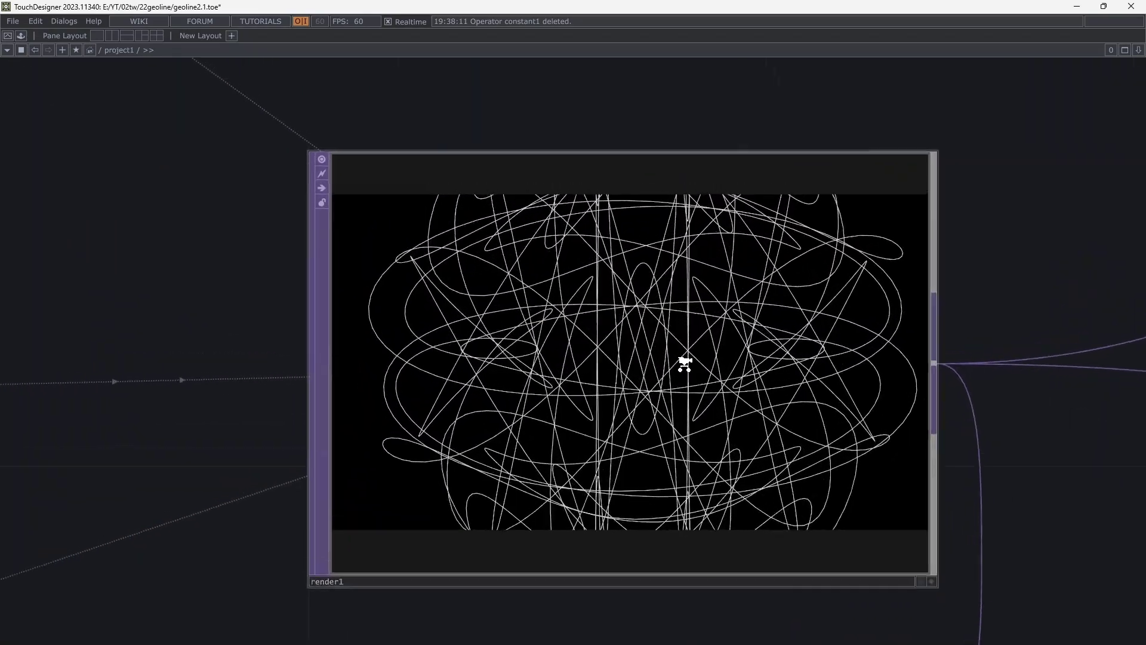
scroll(686, 371, "down", 6)
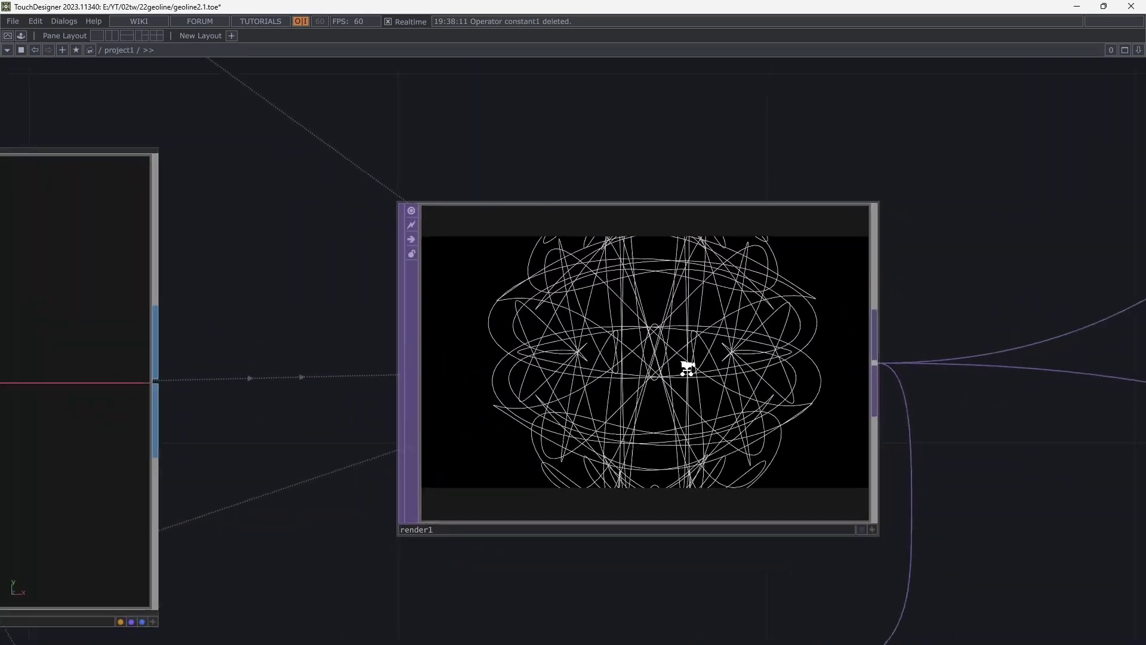
left_click_drag(280, 502, 680, 465)
middle_click_drag(506, 493, 435, 505)
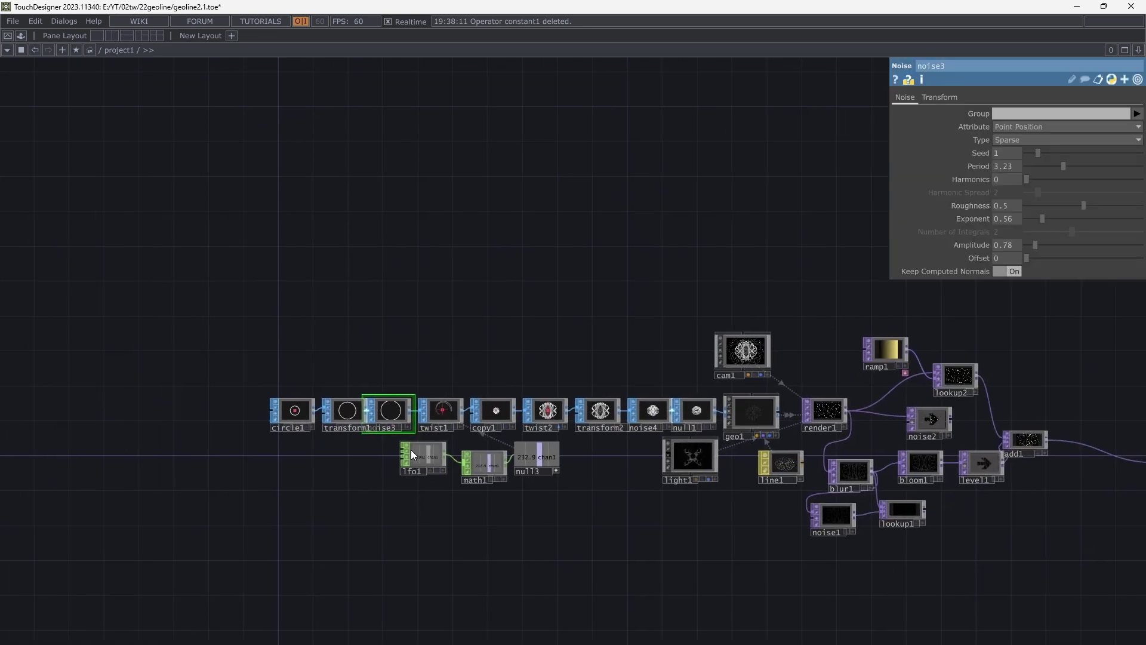
scroll(359, 430, "up", 3)
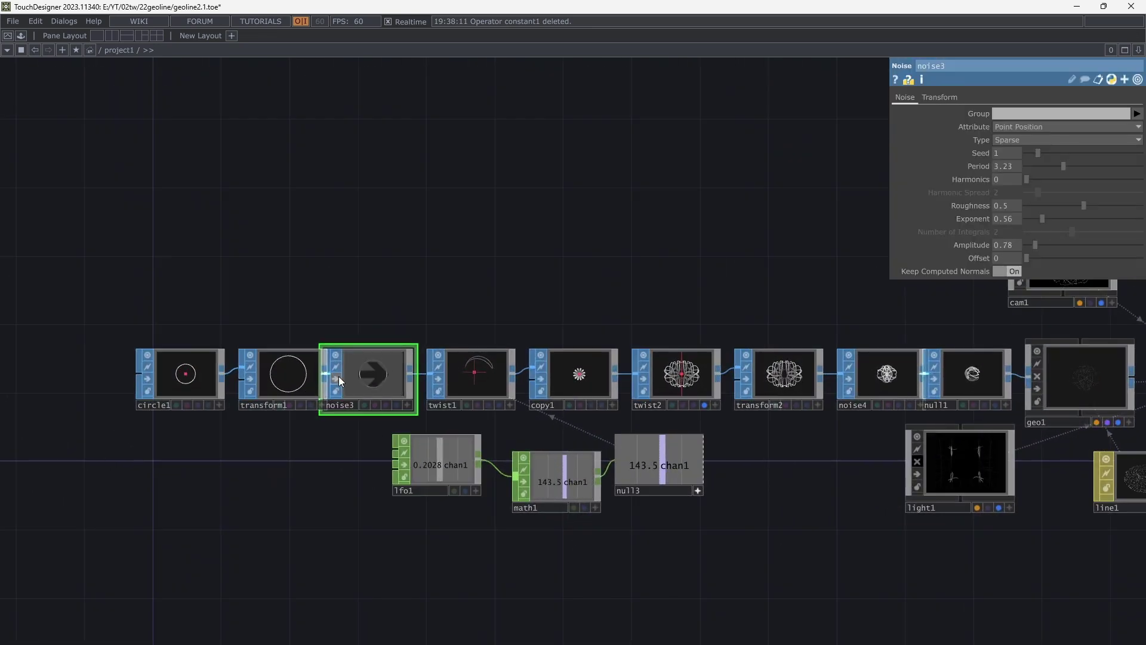
left_click_drag(810, 460, 571, 475)
left_click(625, 390)
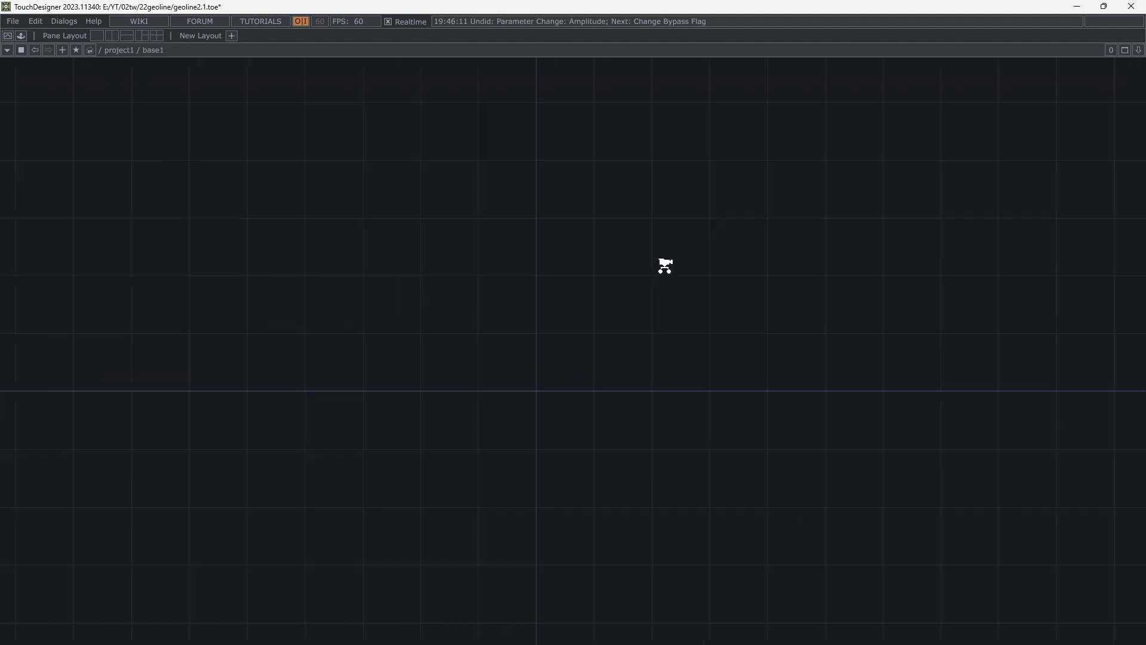
Create a Circle SOP in the empty base1 network
scroll(666, 266, "up", 5)
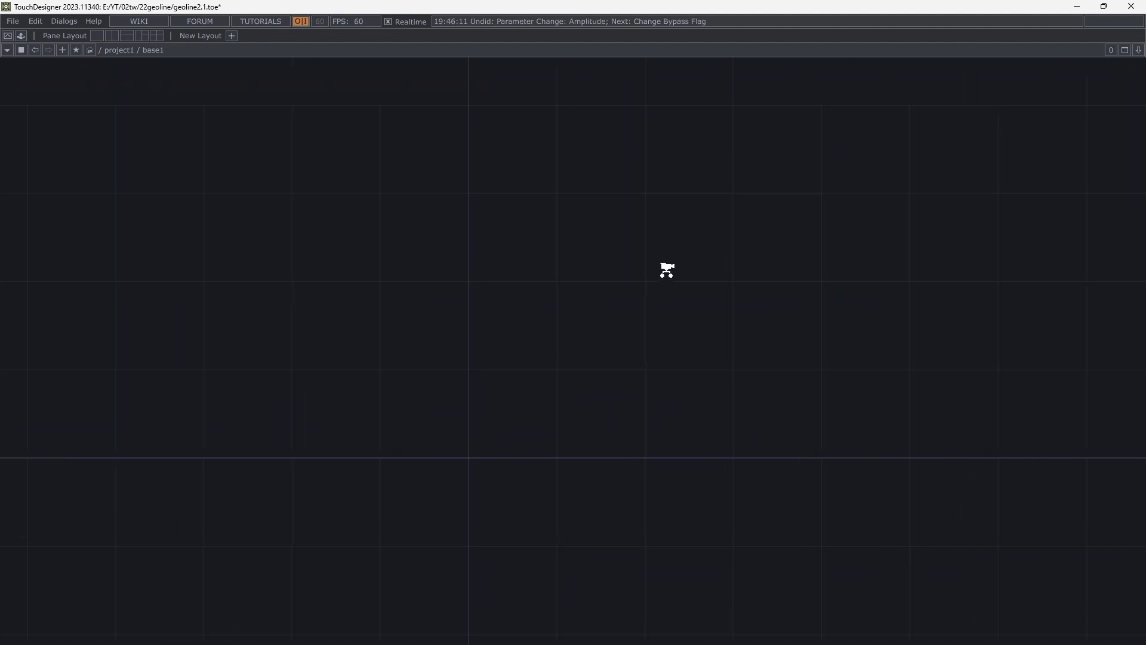
double_click(331, 328)
left_click(219, 176)
type("c")
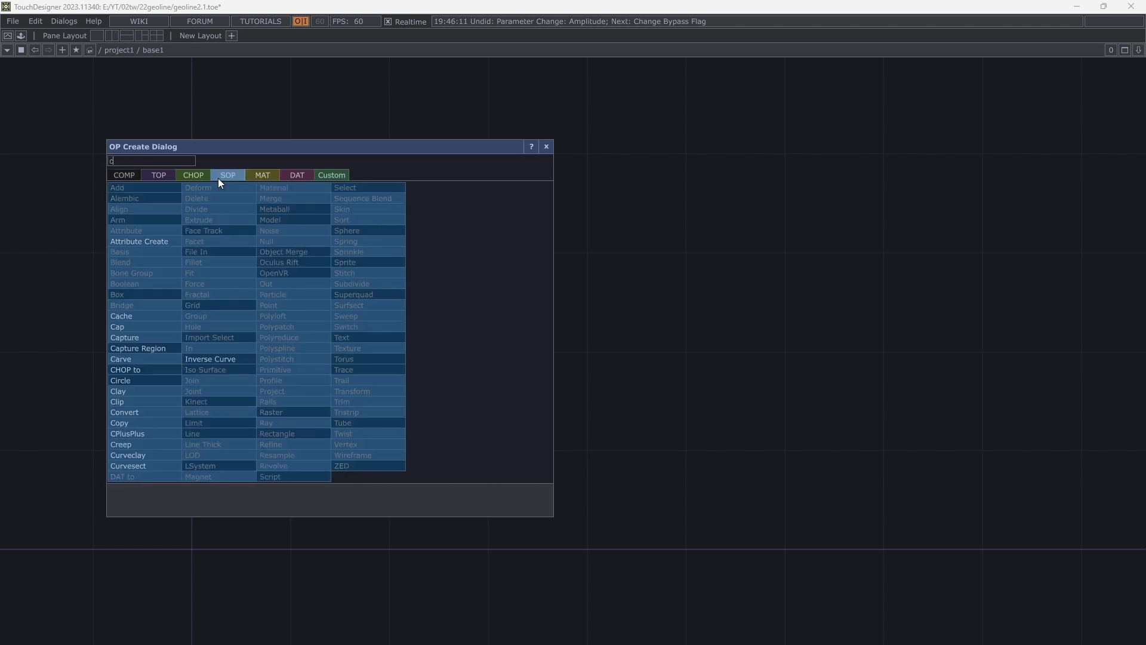
left_click(157, 381)
left_click(314, 403)
scroll(304, 408, "up", 2)
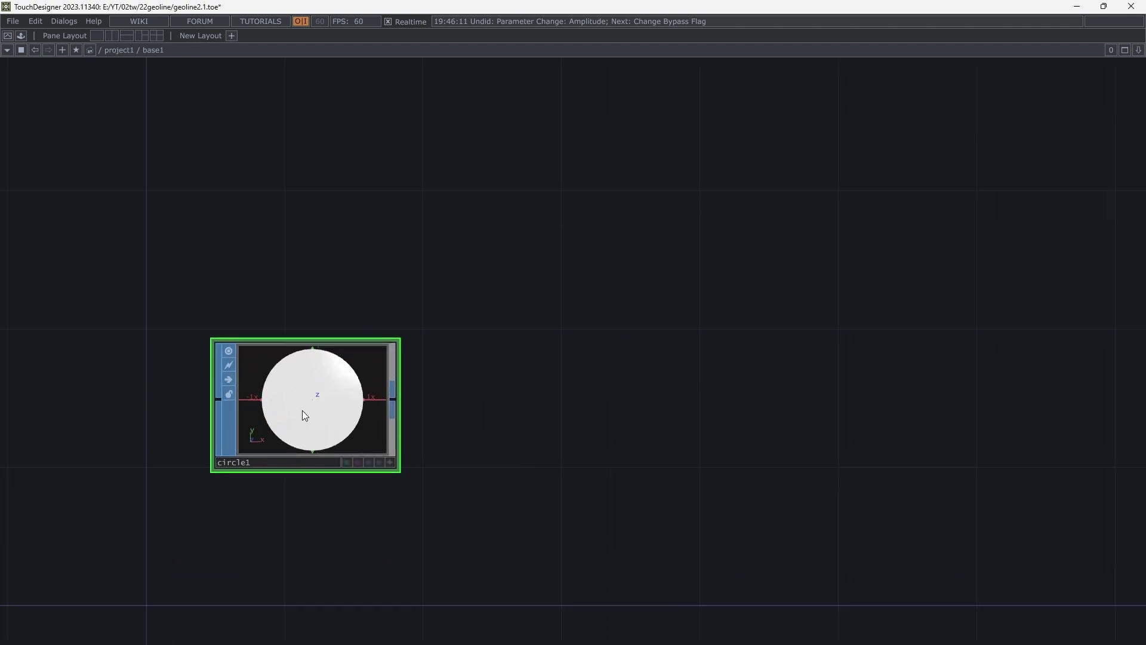
Set circle1's Arc Type to Open Arc so only its outline is drawn
key("p")
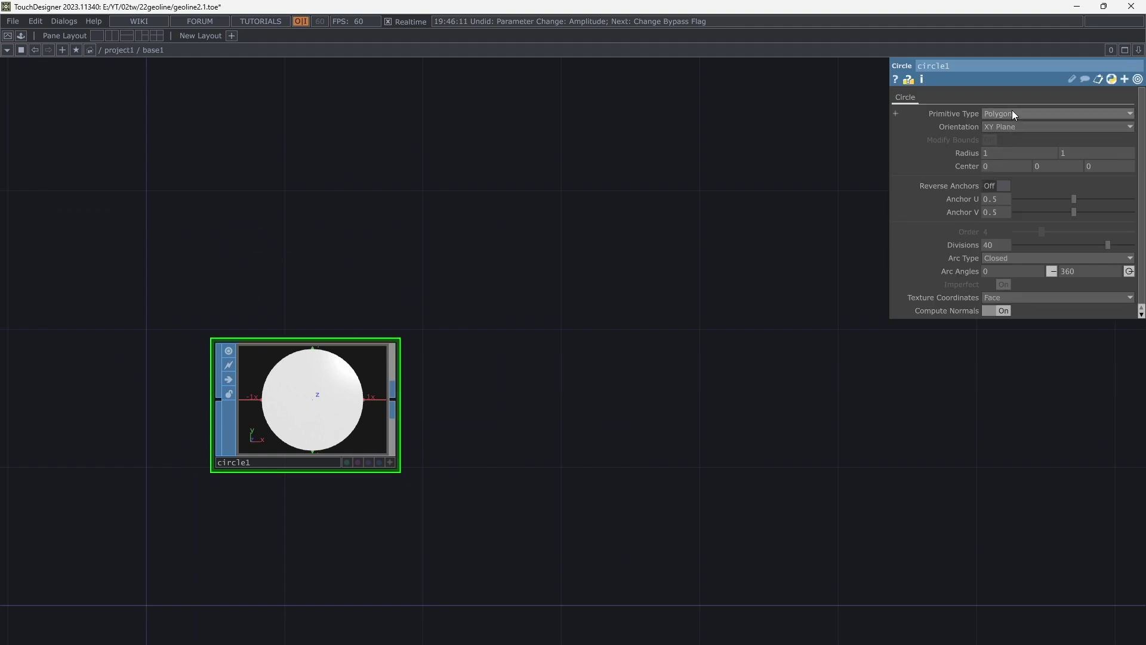
left_click(1008, 260)
left_click(1003, 272)
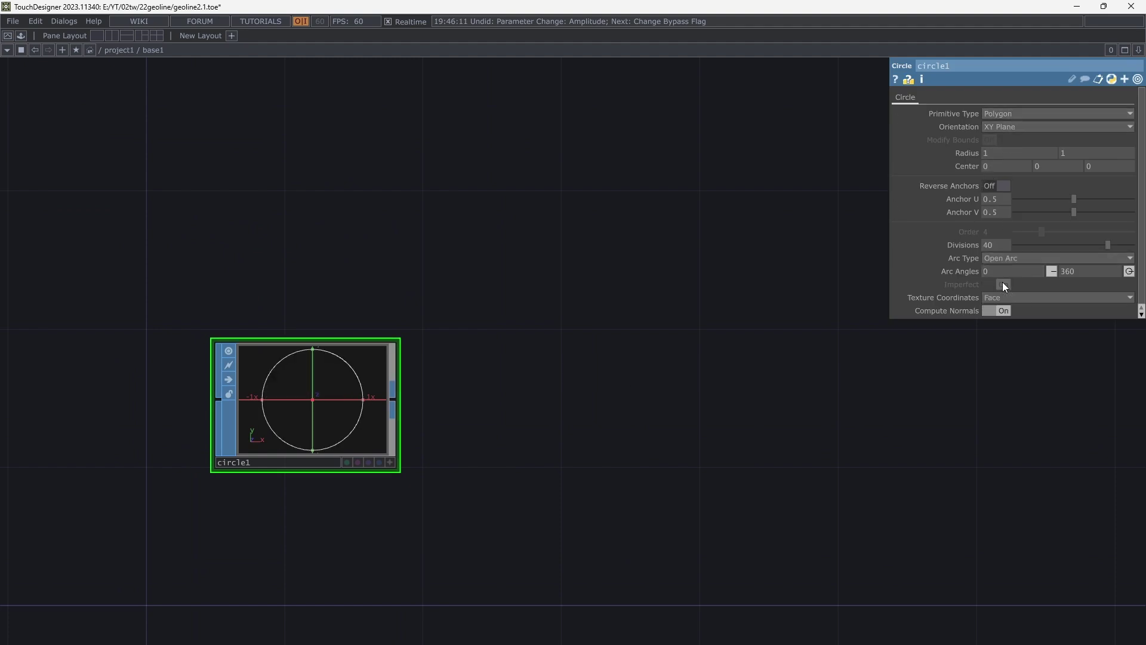
scroll(328, 425, "up", 2)
Add a Transform SOP connected to the output of circle1
scroll(329, 421, "down", 4)
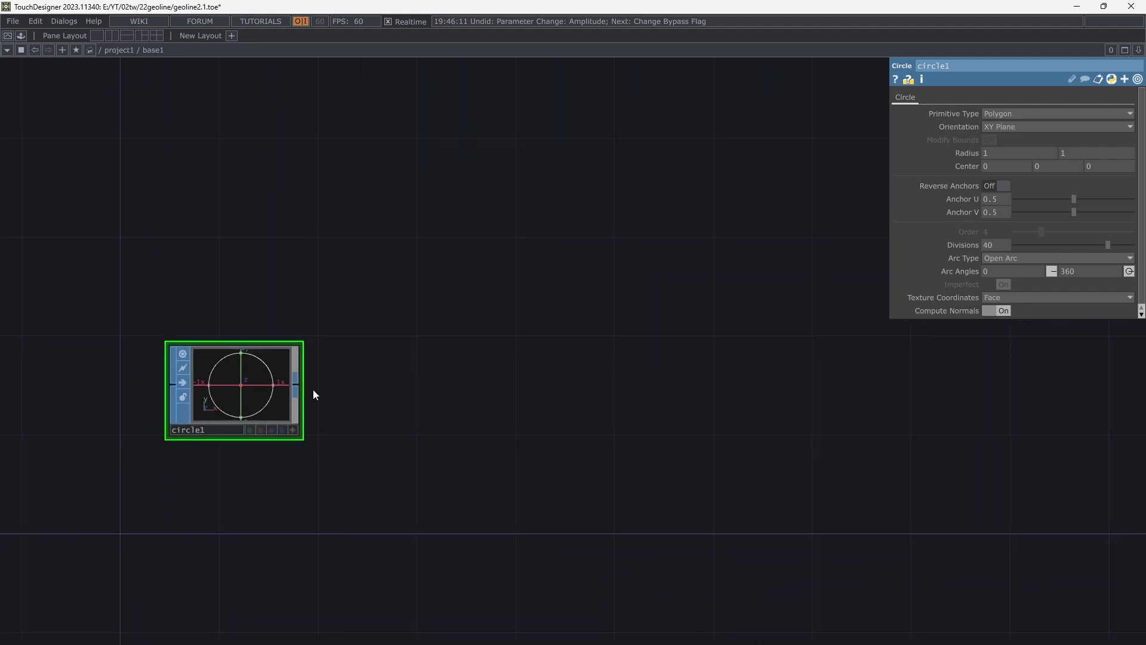
right_click(304, 387)
type("tra")
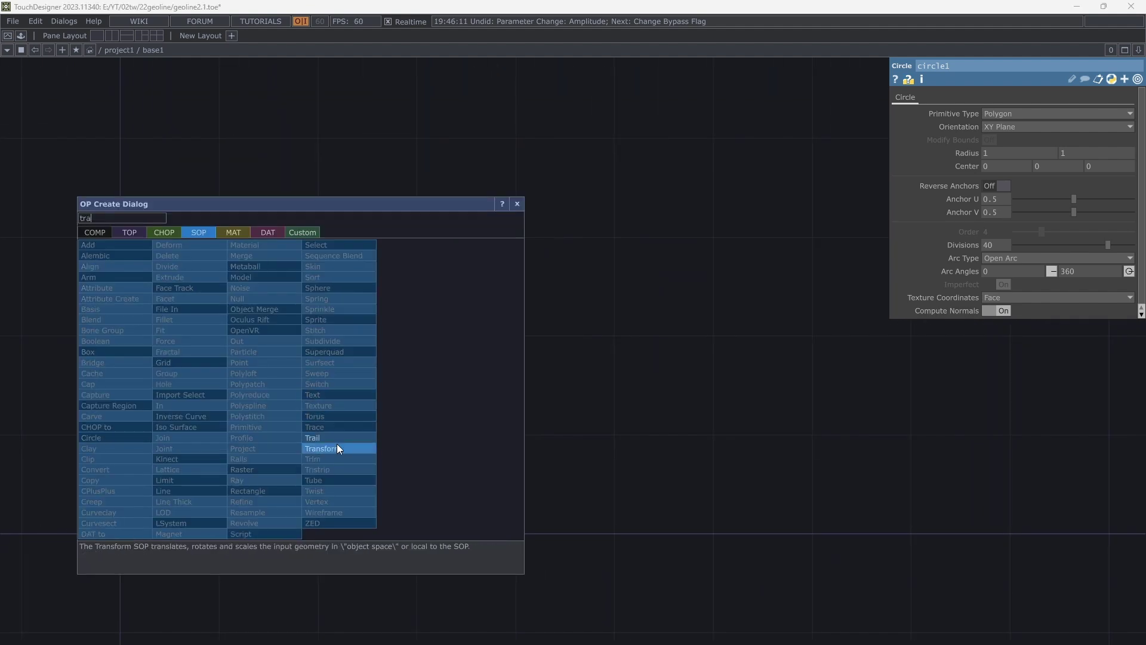
left_click(334, 448)
left_click(406, 386)
scroll(408, 388, "up", 3)
Offset the circle in transform1 with a Translate of 1.3 in X and 0 in Y
left_click_drag(707, 406, 807, 417)
scroll(484, 415, "up", 3)
left_click_drag(1003, 381, 1024, 385)
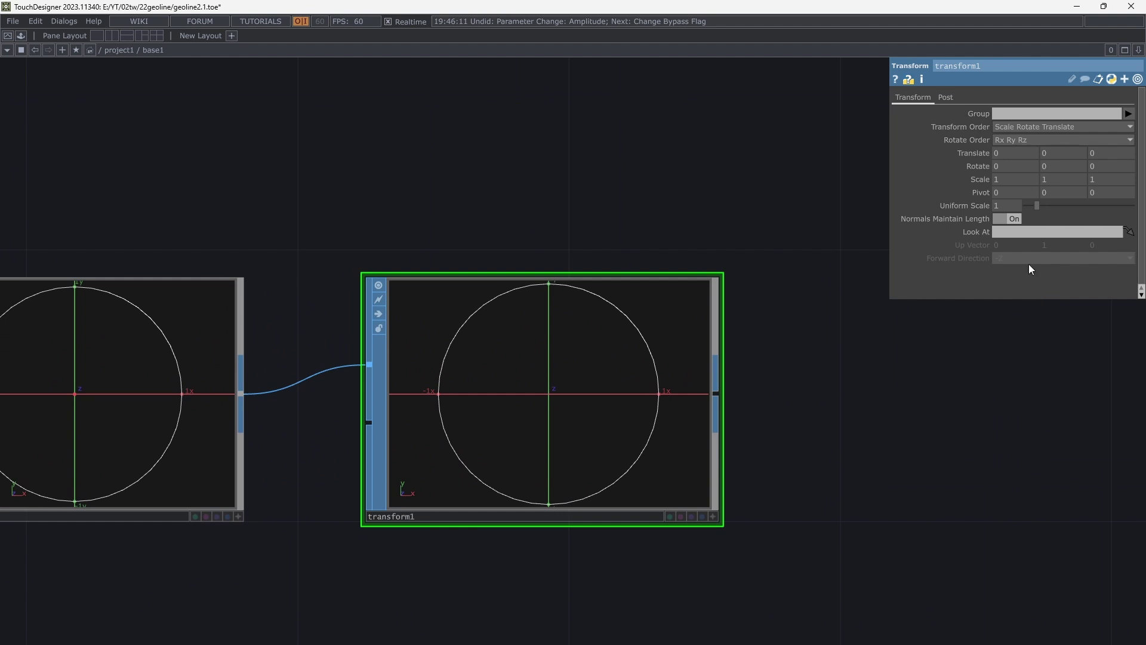
middle_click_drag(1102, 151, 1071, 128)
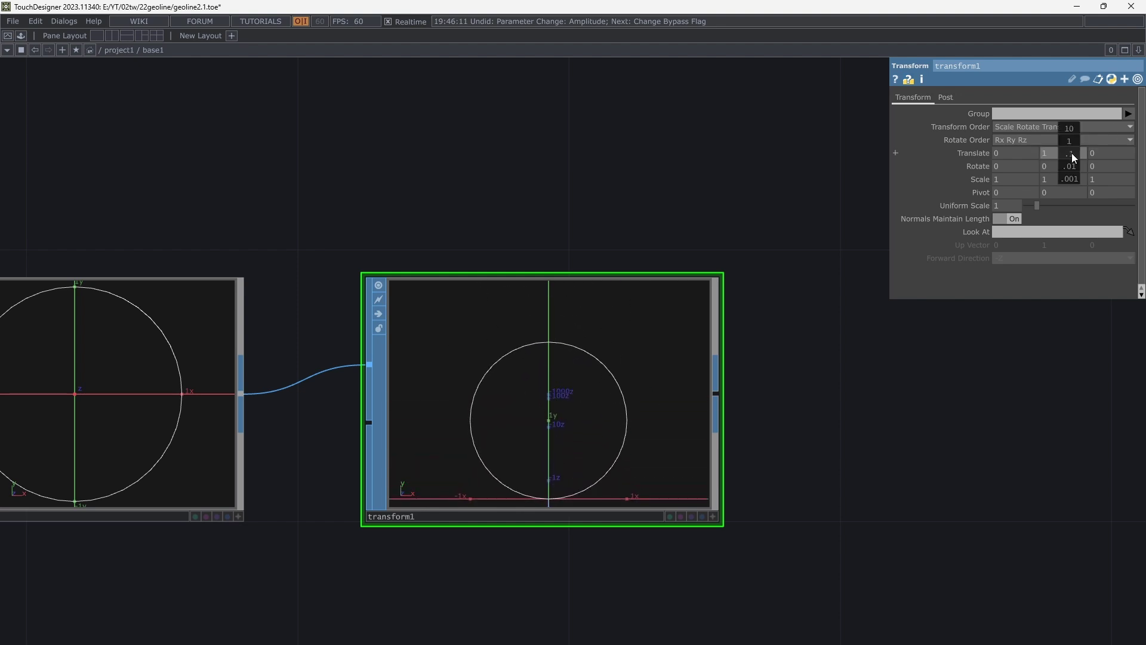
middle_click_drag(1072, 129, 1073, 130)
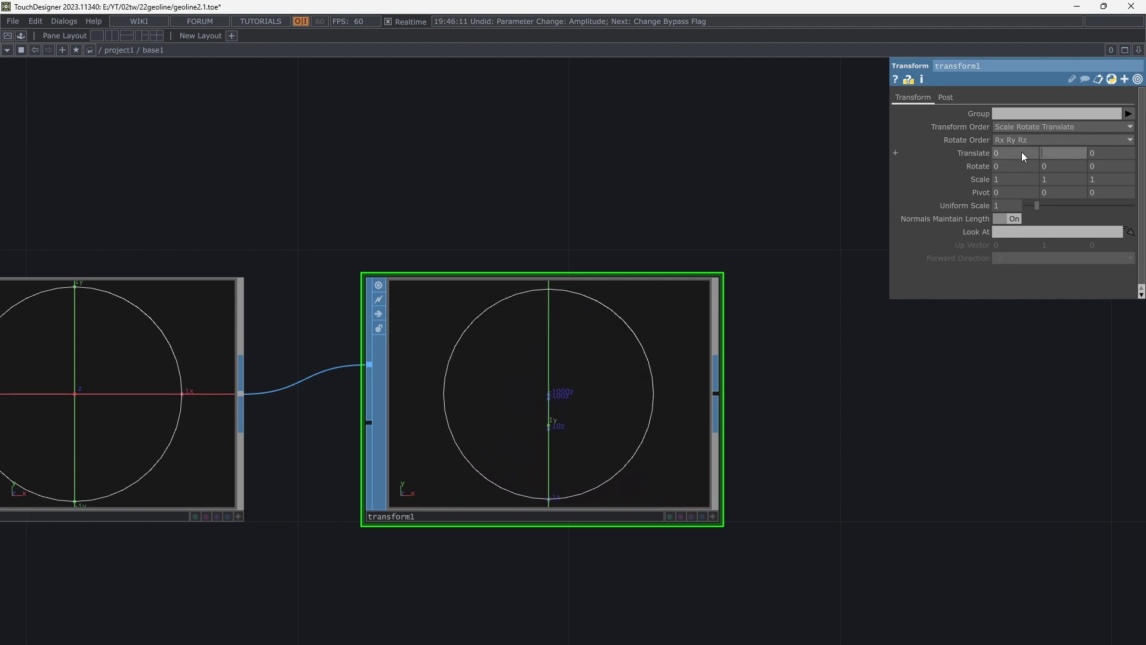
left_click(1071, 148)
type("0")
key("Return")
Add a Copy SOP connected to the output of transform1
scroll(863, 457, "down", 3)
left_click_drag(842, 464, 568, 409)
scroll(699, 420, "down", 3)
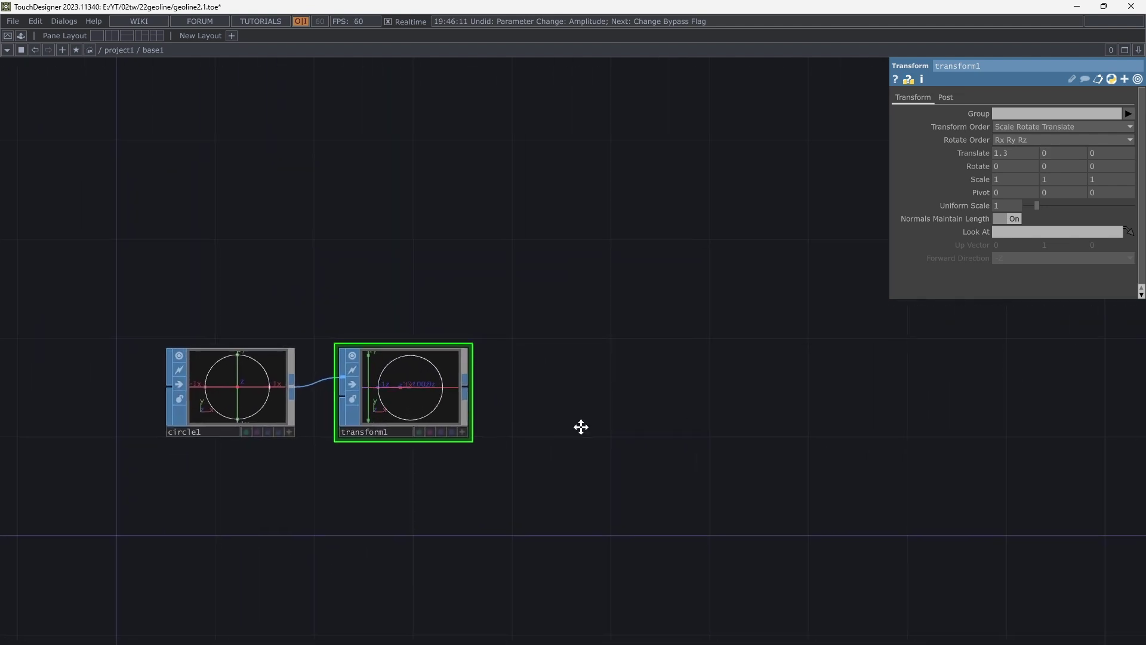
key("Tab")
type("co")
left_click(264, 484)
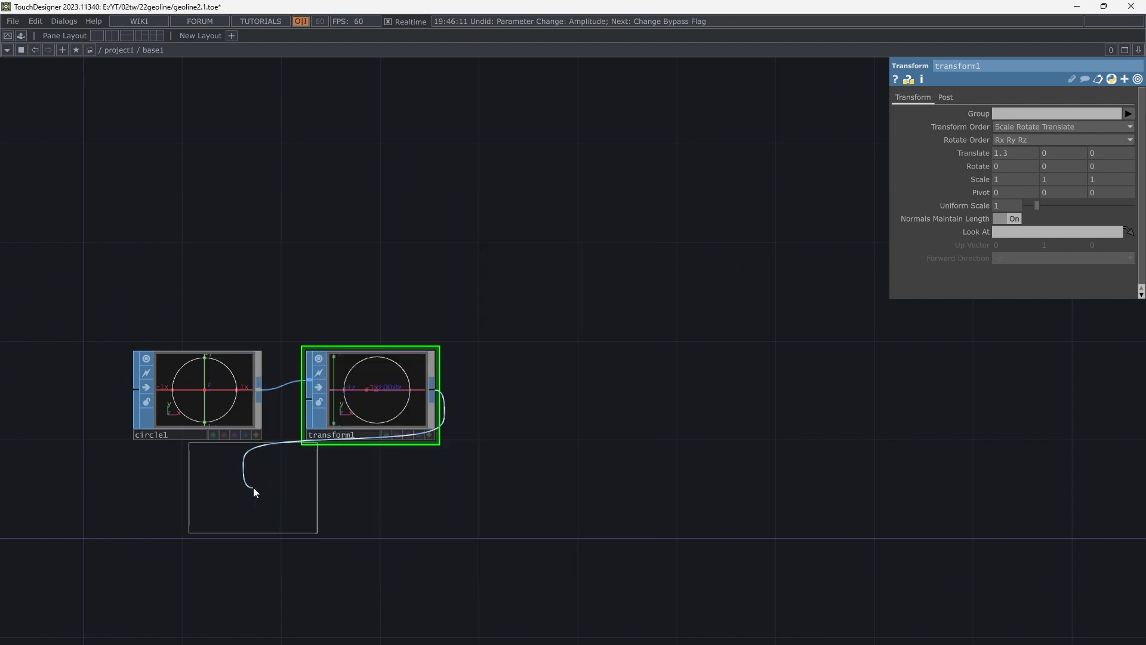
left_click(529, 392)
Set copy1 to 12 copies with a Z rotation of 30 to form a ring of overlapping circles
scroll(526, 393, "up", 3)
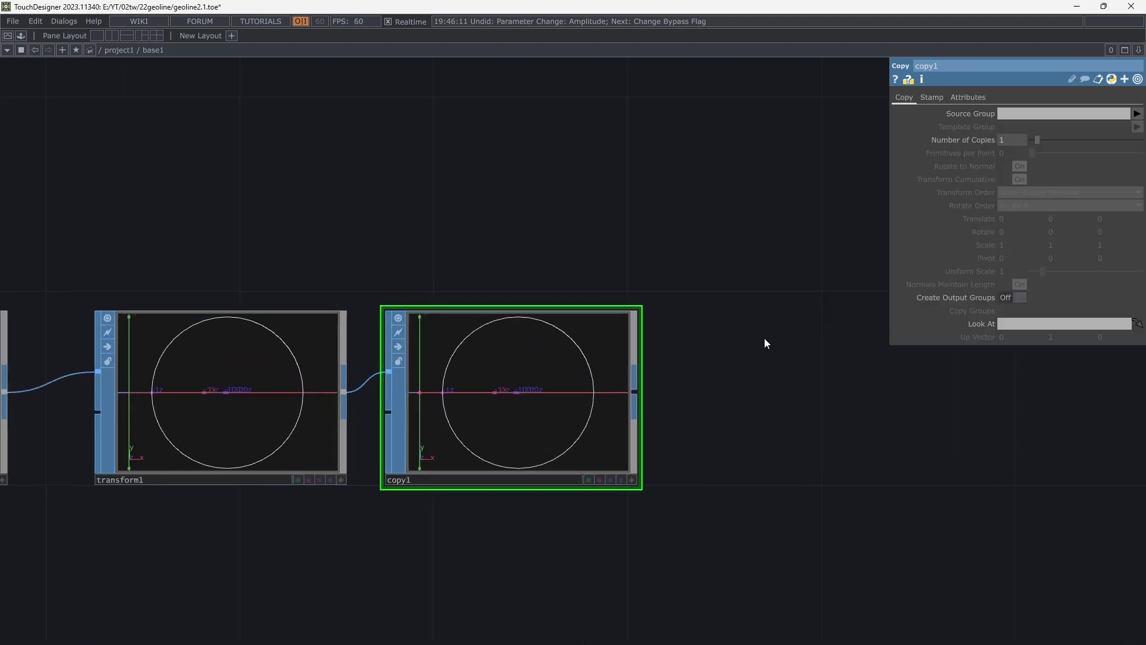
left_click_drag(1044, 138, 1085, 144)
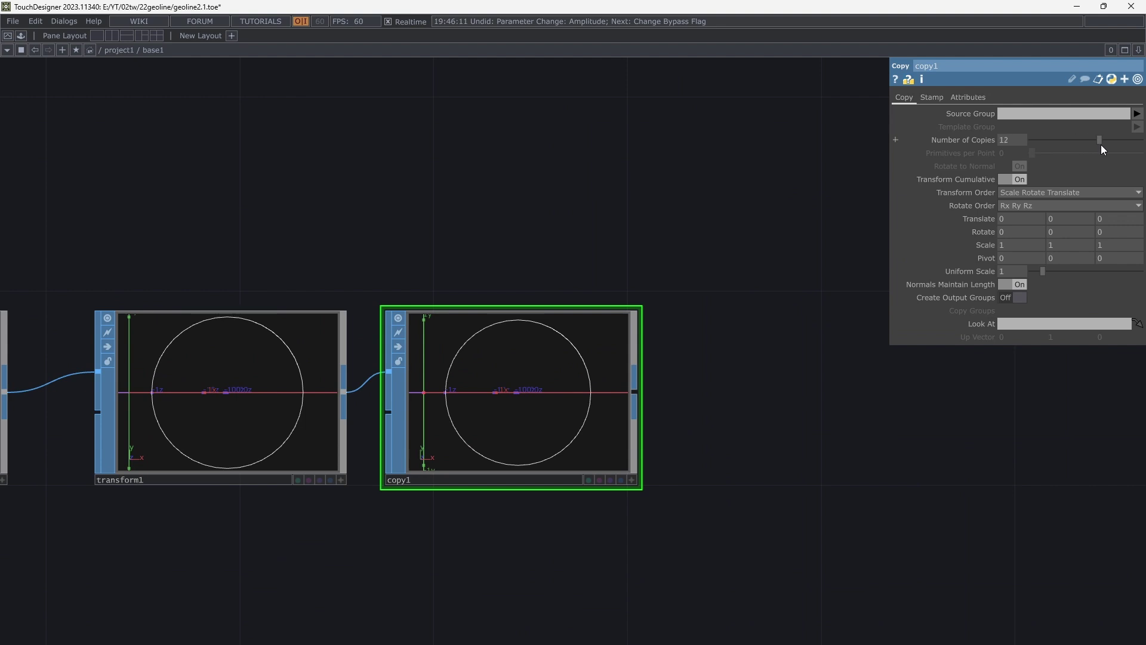
left_click_drag(1101, 145, 1101, 145)
left_click_drag(1102, 228, 1124, 213)
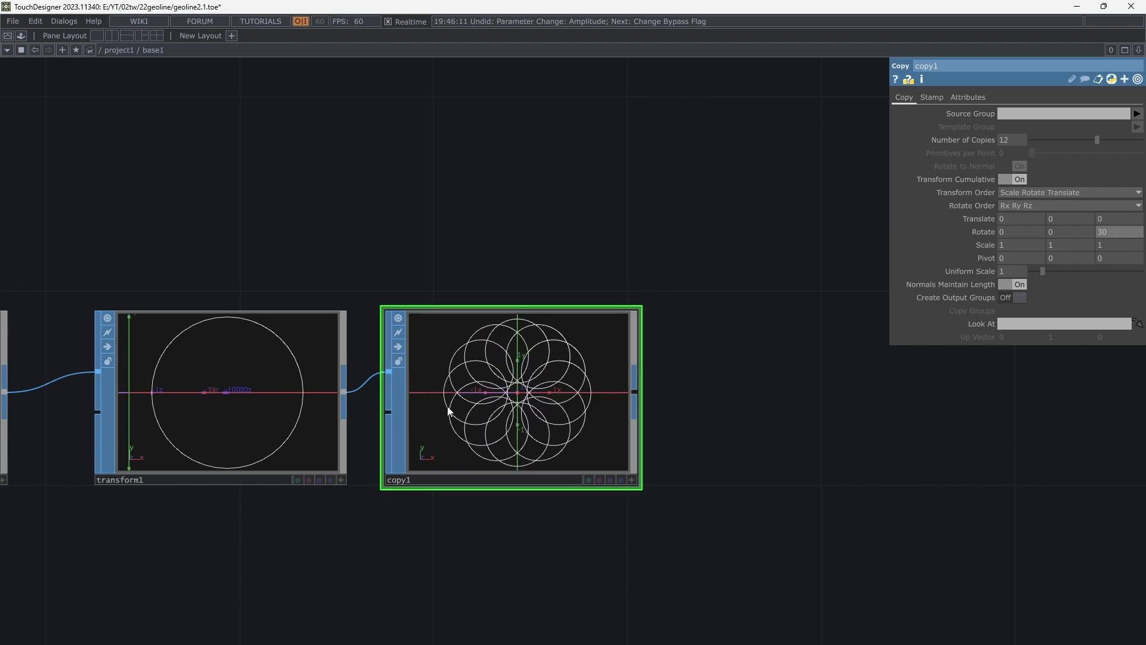
scroll(519, 410, "up", 8)
scroll(519, 415, "down", 5)
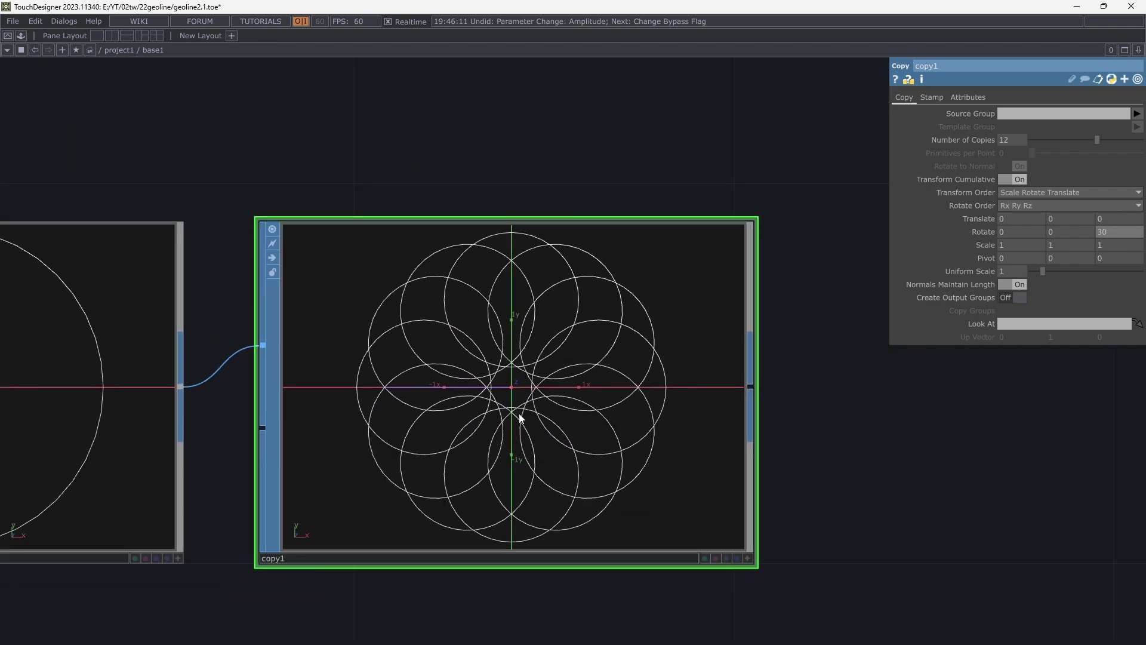
scroll(519, 414, "down", 3)
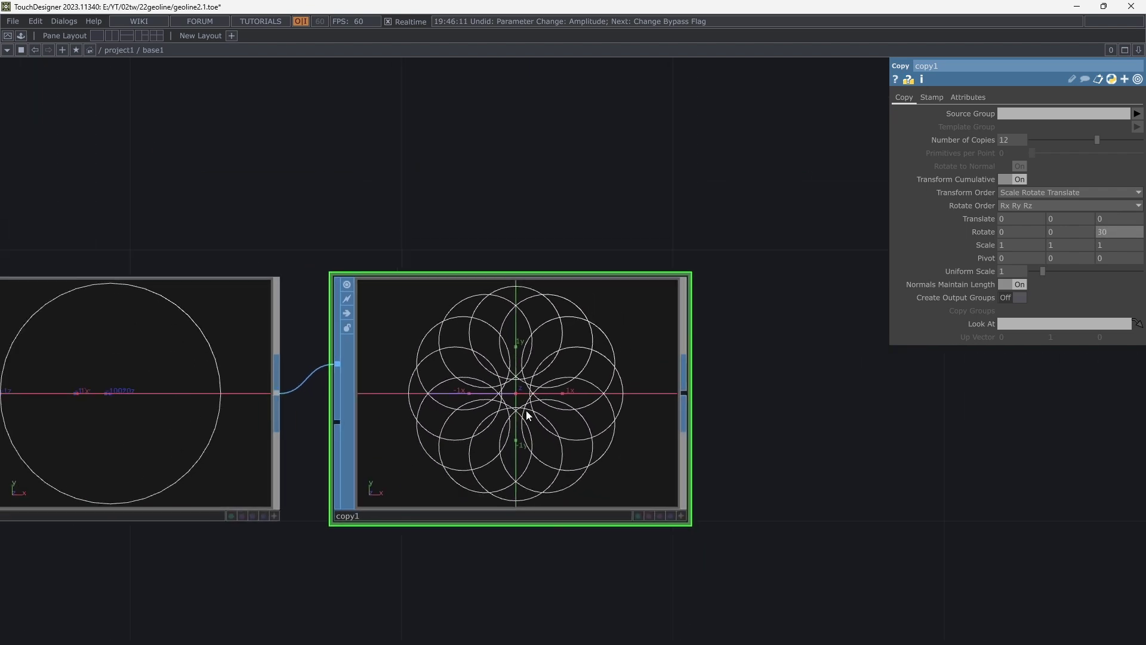
Add a Twist SOP connected to the output of copy1
scroll(528, 407, "up", 2)
scroll(554, 407, "down", 5)
scroll(671, 417, "up", 2)
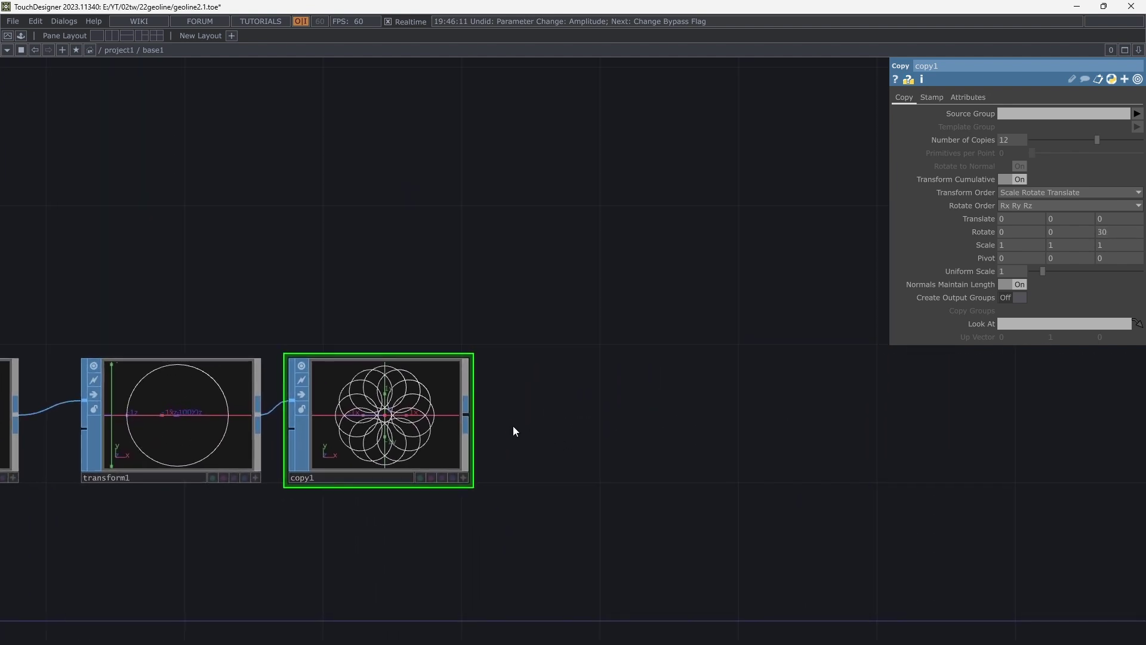
right_click(465, 413)
key("Escape")
right_click(469, 414)
type("twi")
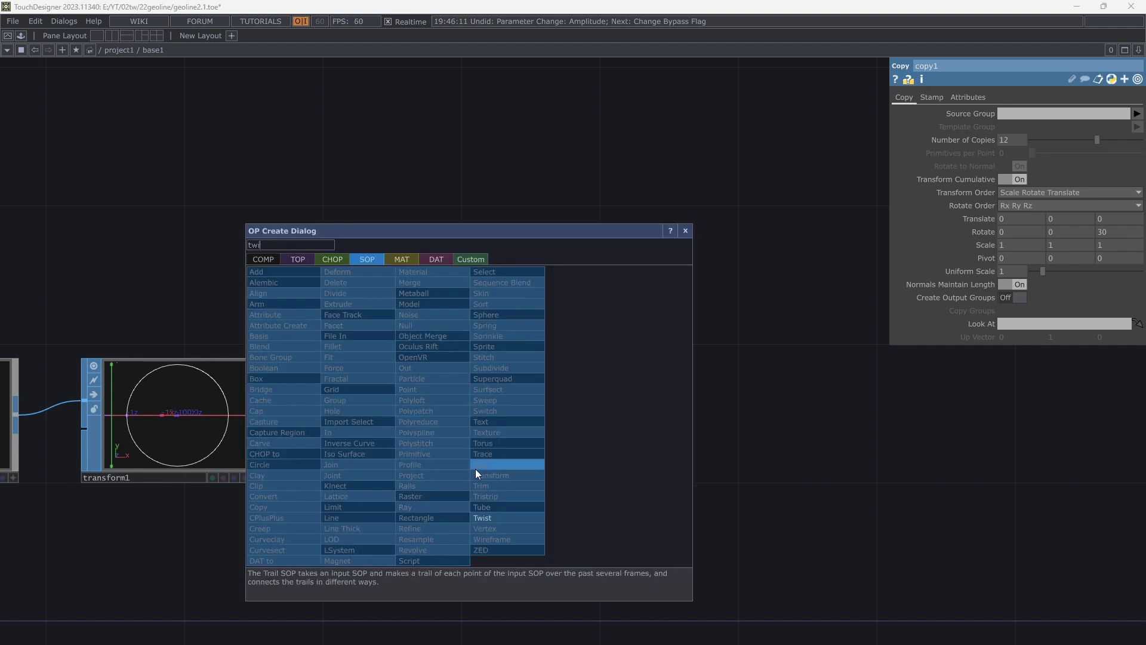
left_click(486, 517)
left_click(621, 425)
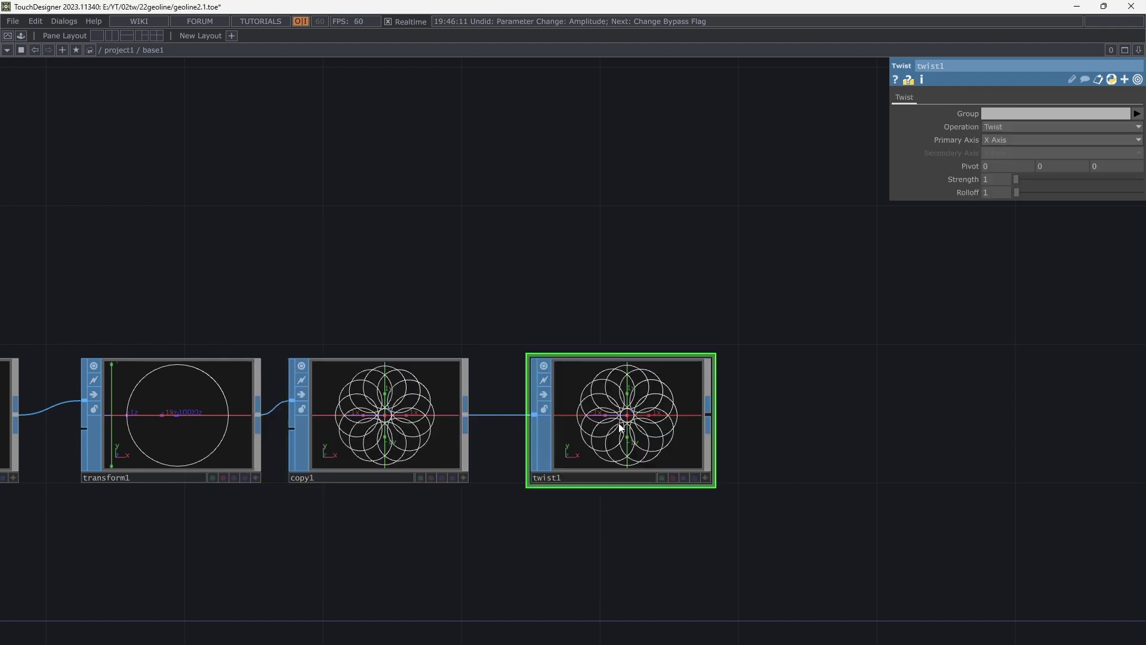
Set the Operation of twist1 to Bend
scroll(624, 426, "down", 3)
scroll(629, 423, "up", 9)
left_click_drag(913, 472, 791, 455)
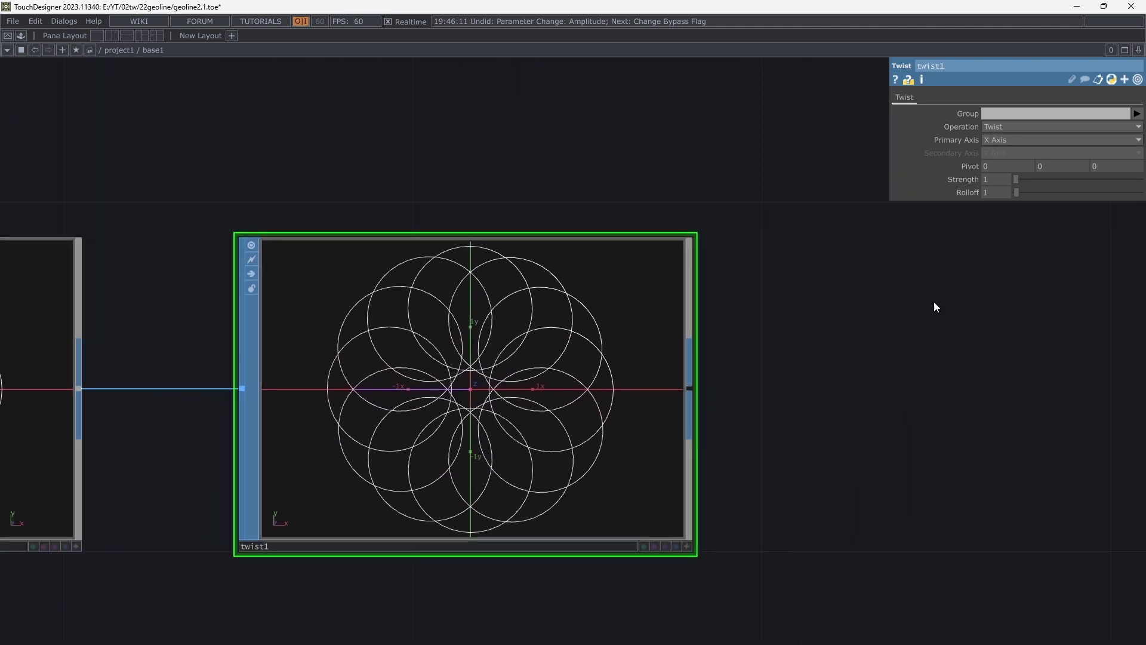
left_click(1004, 126)
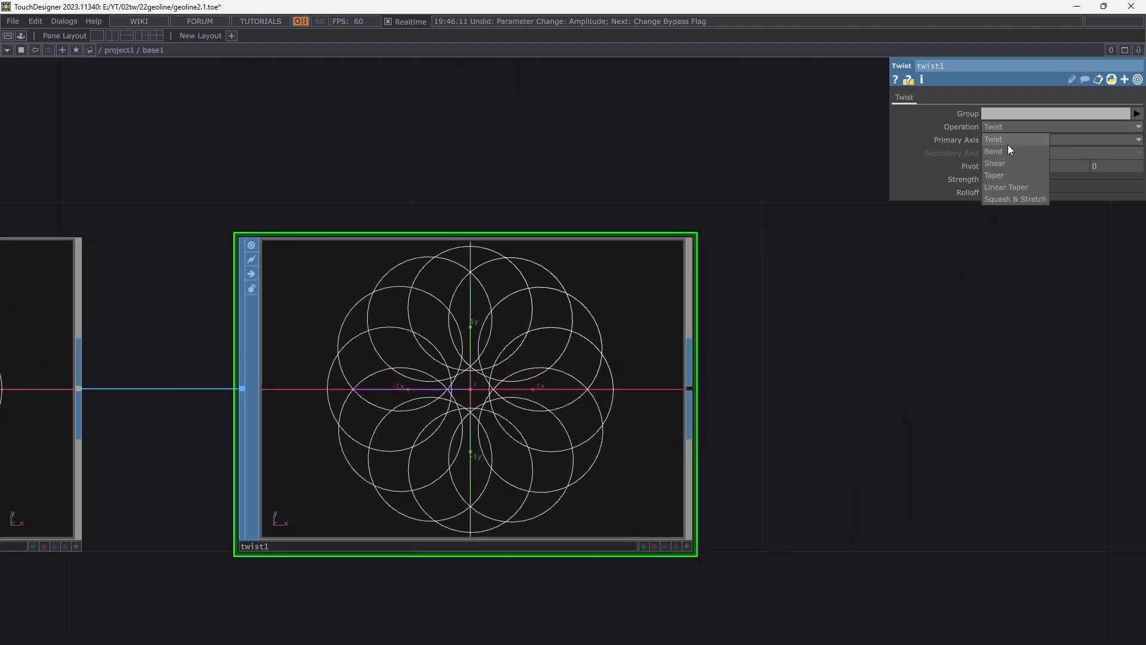
left_click(1007, 145)
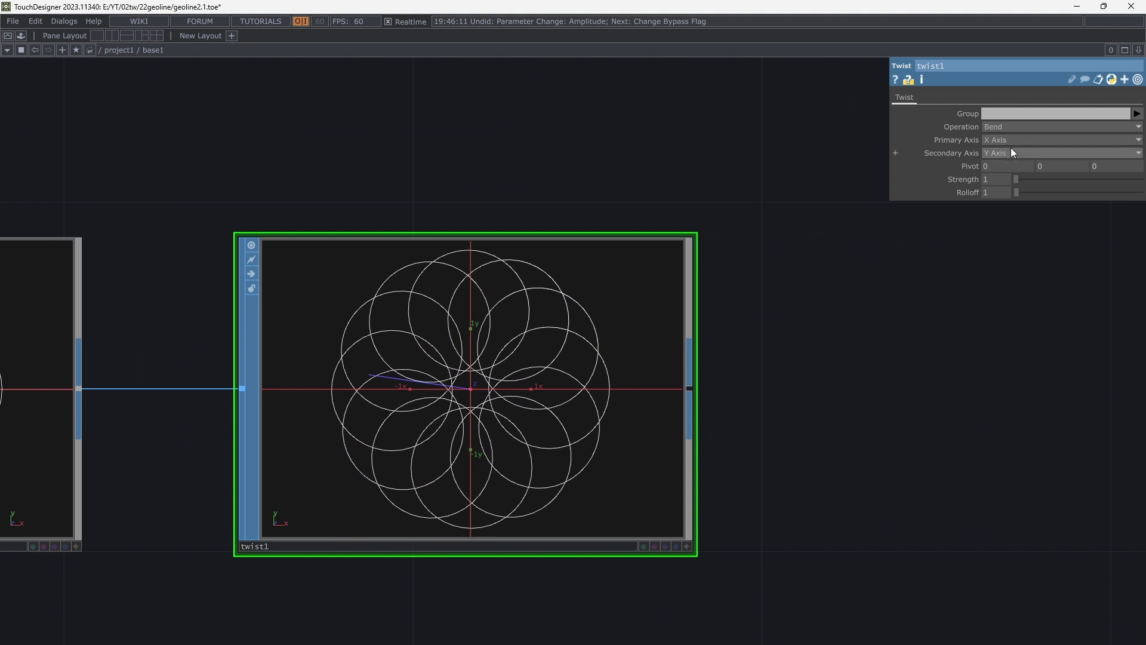
Set the Primary Axis of twist1 to Z Axis and make its viewer interactive to inspect the shape in 3D
left_click(1007, 145)
left_click(1002, 178)
left_click(1002, 153)
left_click(687, 546)
left_click_drag(494, 437, 527, 379)
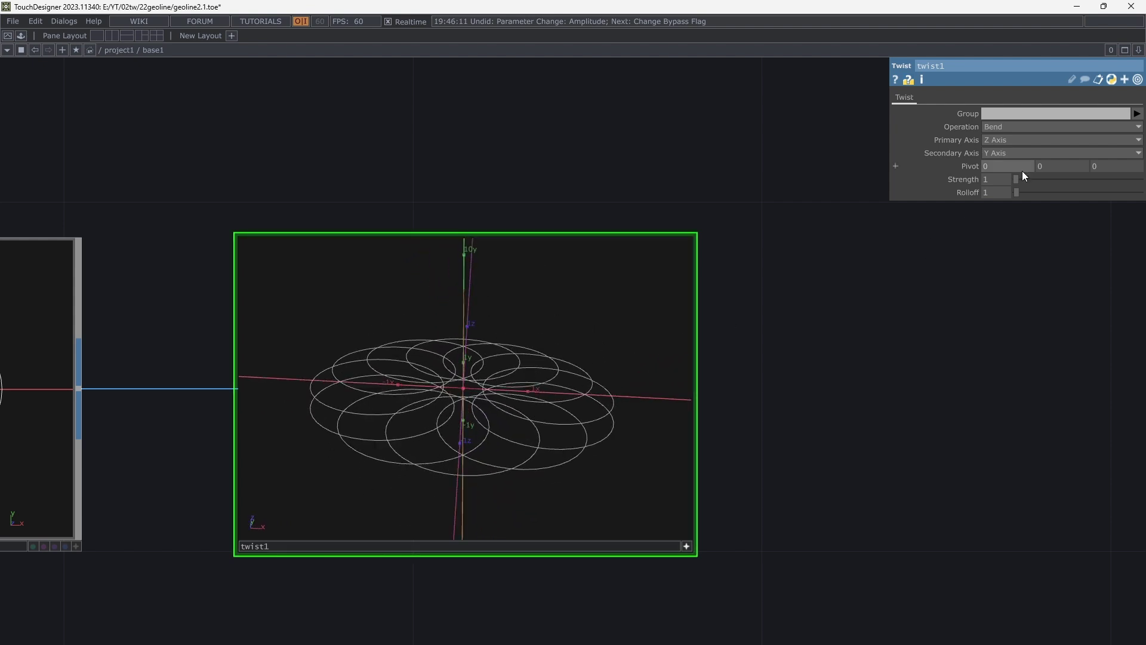
Set the Strength of twist1 to 63 and inspect the bent ring of circles from the side
left_click_drag(1019, 180, 1039, 181)
left_click_drag(442, 406, 382, 404)
mouse_move(567, 392)
left_mouse_down()
mouse_move(555, 381)
mouse_move(546, 392)
left_mouse_up()
Try X Axis as the Secondary Axis of twist1, inspect the bend, and return the setting to Y Axis
left_click(1021, 151)
left_click(992, 170)
mouse_move(573, 406)
left_mouse_down()
mouse_move(499, 425)
mouse_move(553, 430)
mouse_move(591, 418)
left_mouse_up()
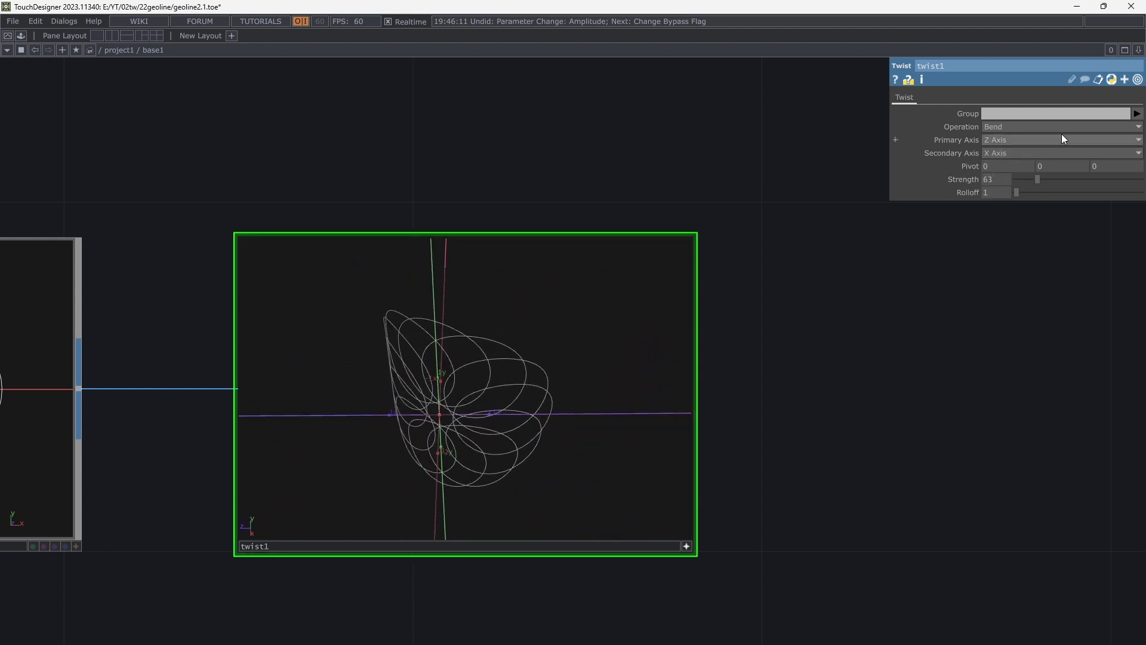
left_click(996, 180)
mouse_move(513, 388)
left_mouse_down()
mouse_move(502, 377)
mouse_move(523, 376)
mouse_move(500, 385)
left_mouse_up()
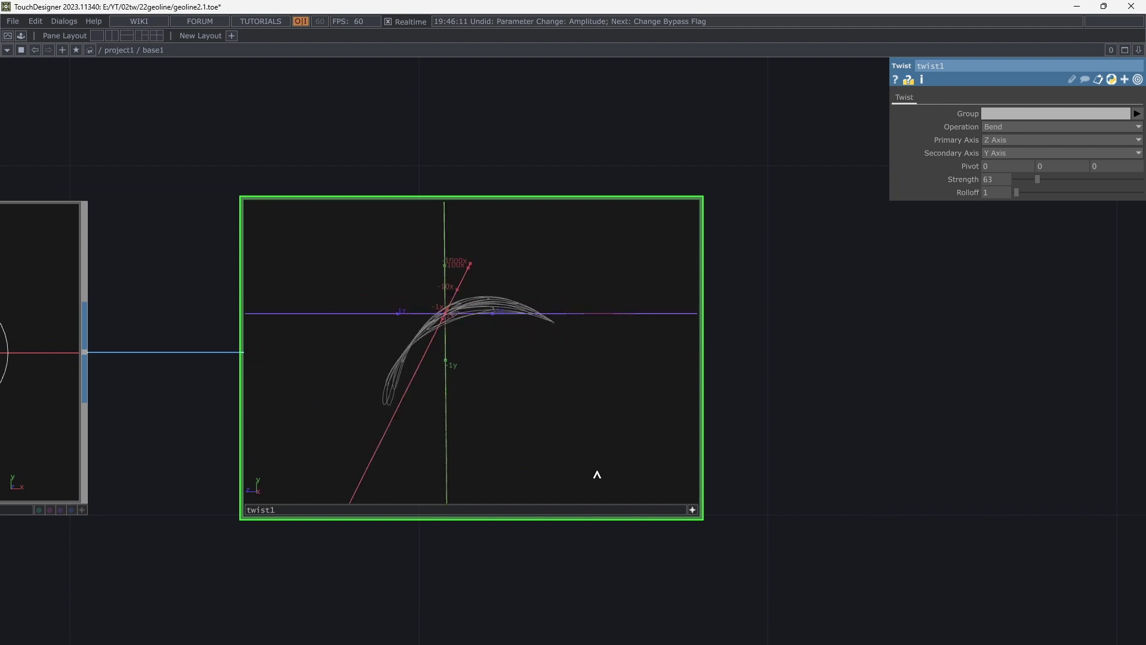
Turn off the interactive viewer of twist1 and add a second Twist SOP connected to its output
left_click(692, 511)
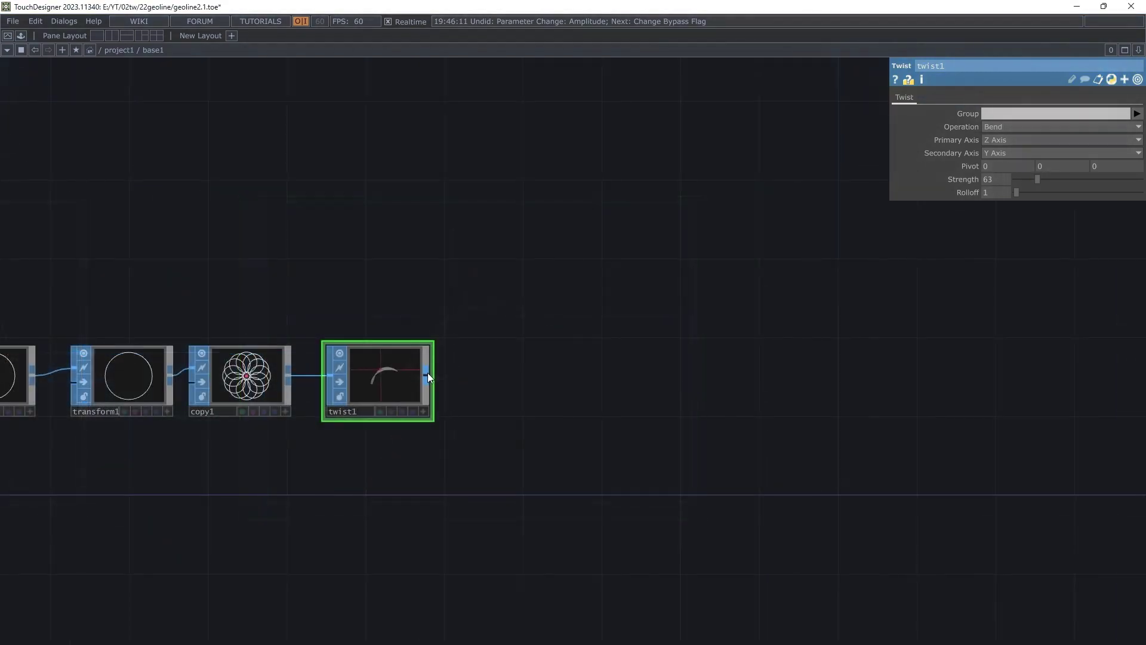
left_click(428, 375)
type("tw")
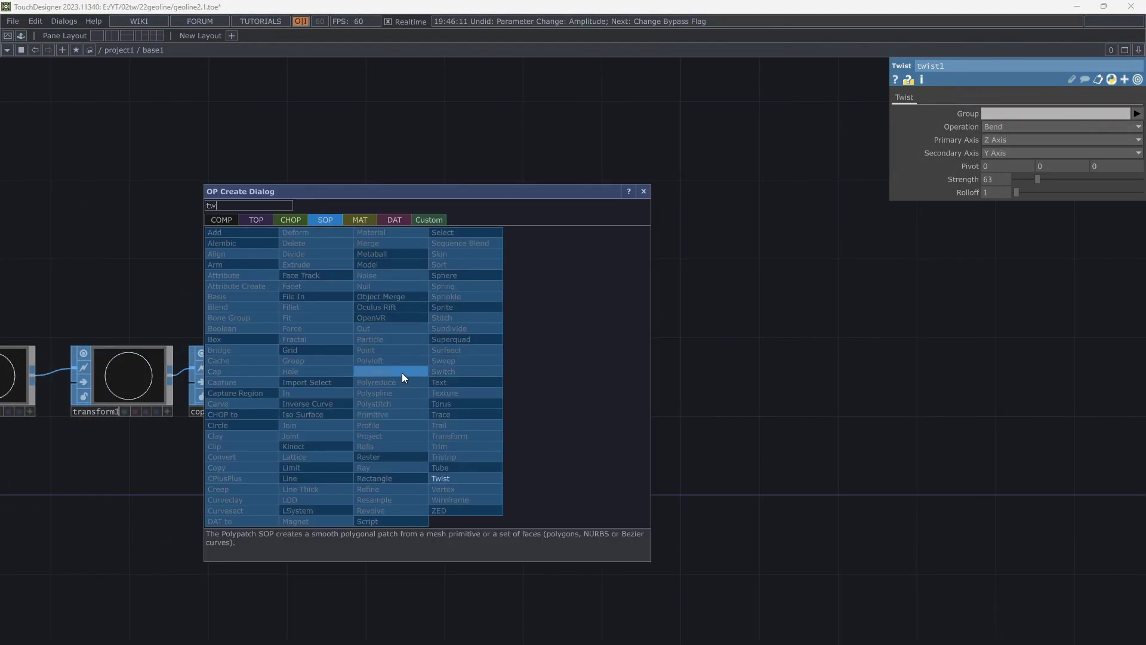
left_click(456, 481)
left_click(512, 388)
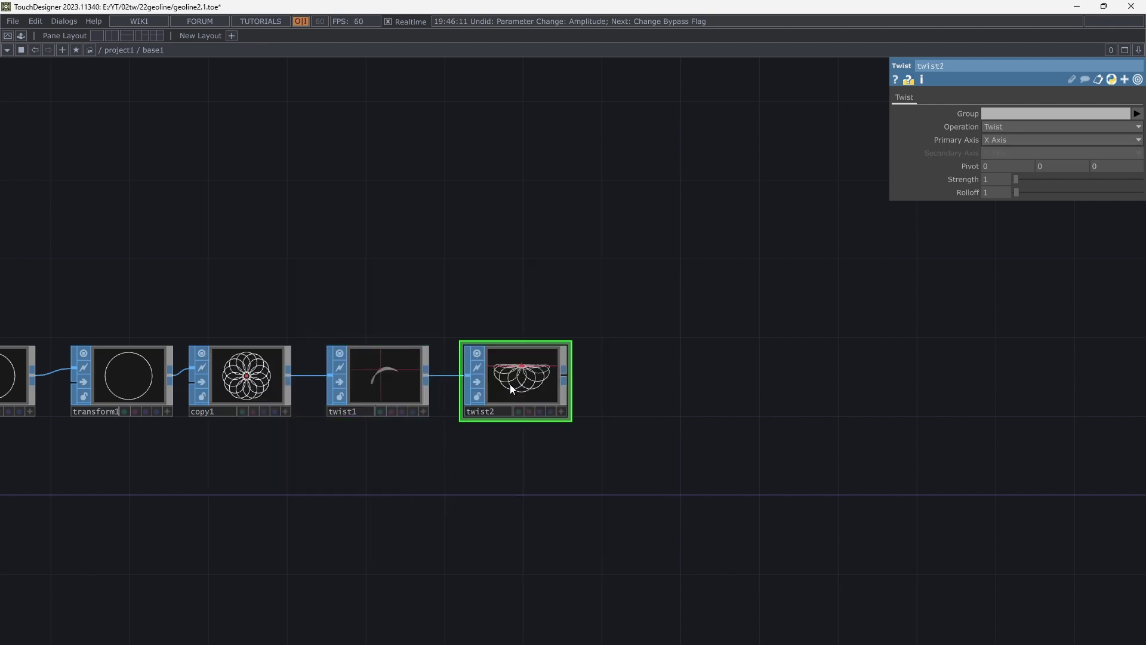
Make the viewer of twist2 interactive and set its Operation to Bend
scroll(513, 387, "up", 5)
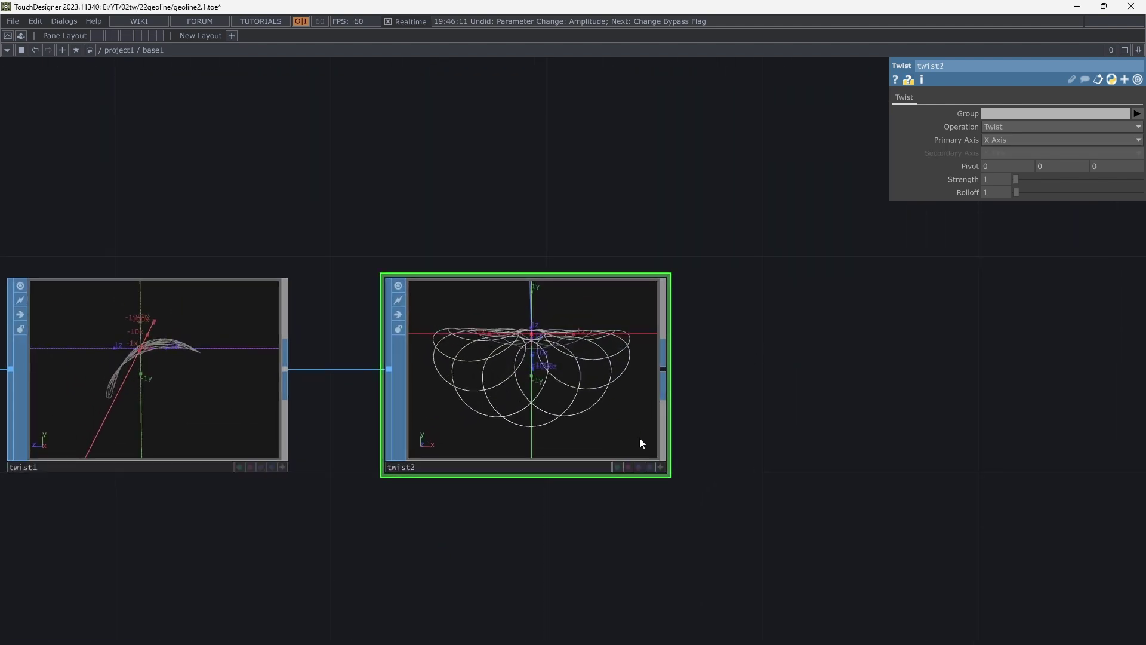
left_click(665, 470)
left_click_drag(624, 394, 573, 391)
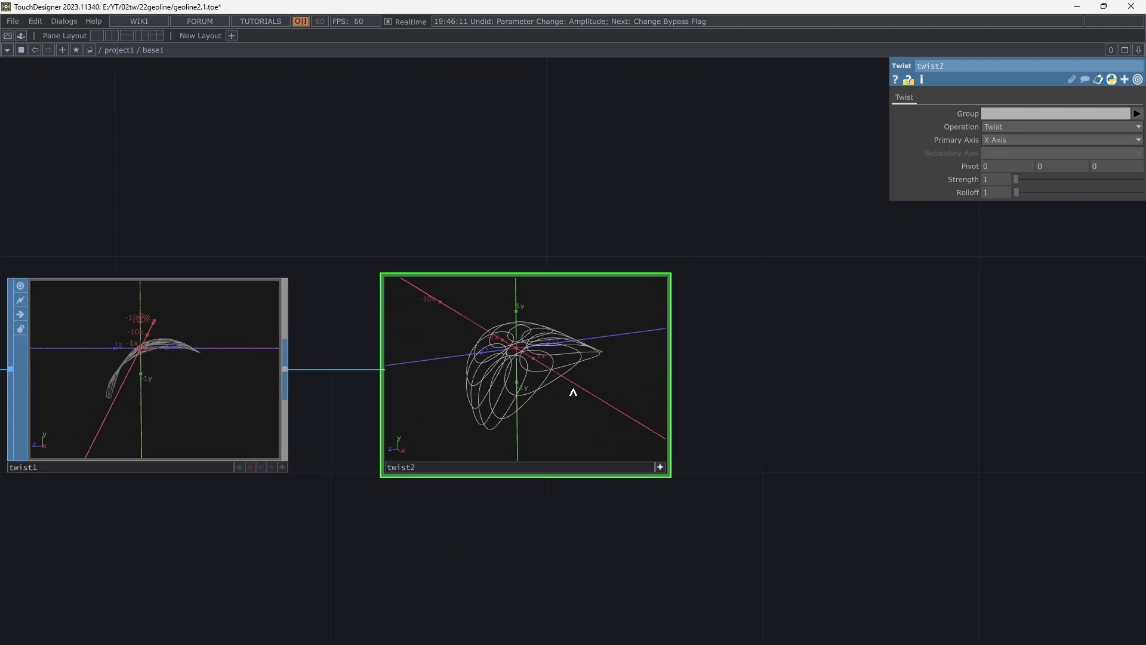
left_click(1016, 131)
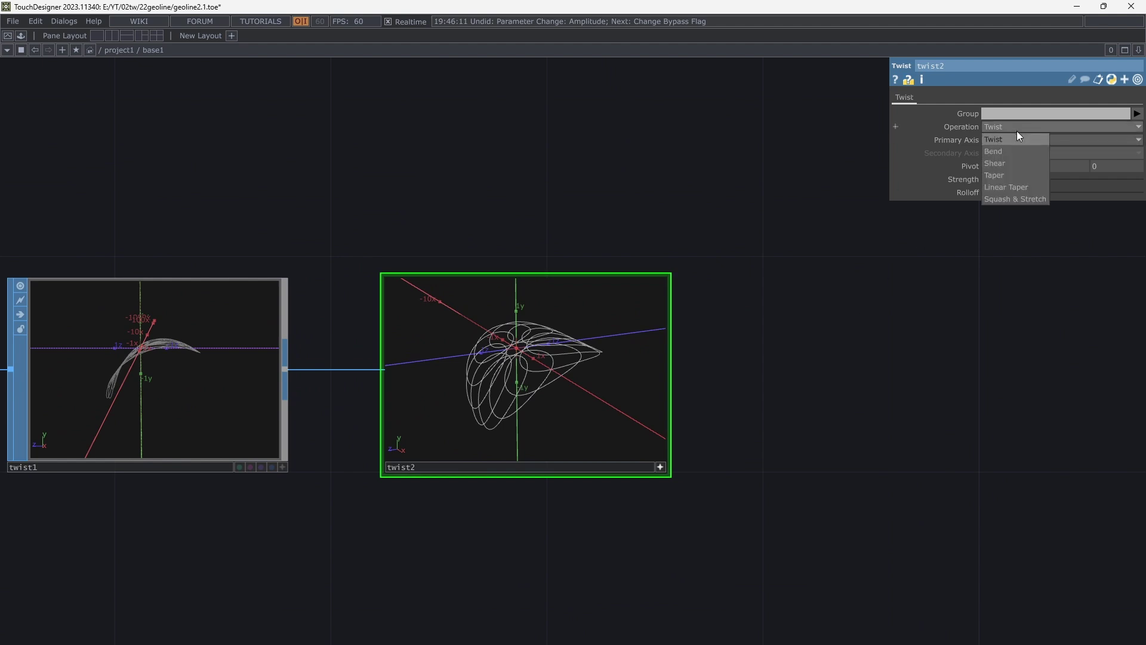
left_click(998, 152)
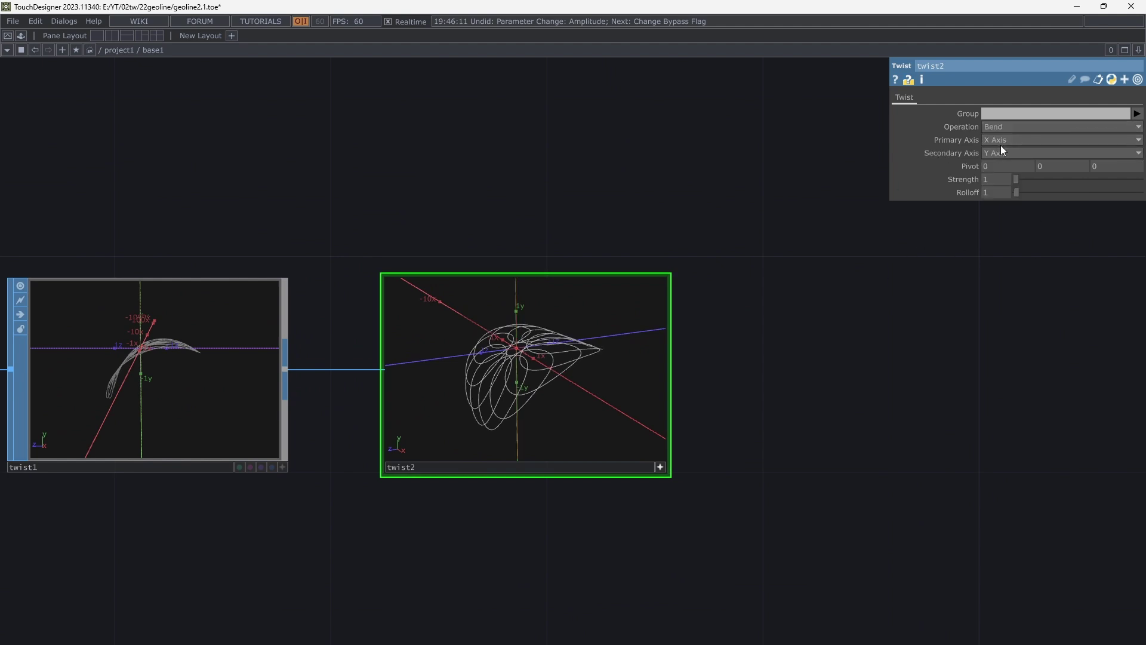
Set the Primary Axis of twist2 to Y Axis and its Secondary Axis to Z Axis
left_click(1001, 143)
left_click(993, 161)
left_click(997, 154)
left_click(1000, 182)
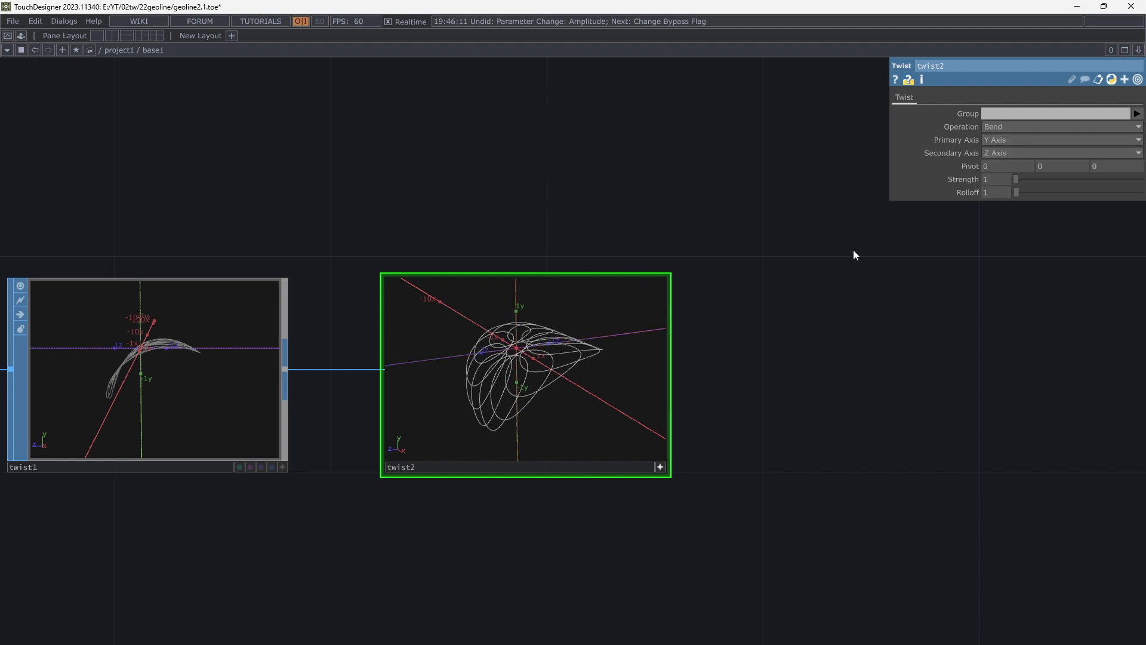
scroll(560, 371, "down", 1)
Raise the Strength of twist2 to 250, inspecting the curled line shape from several angles
left_click_drag(1028, 176, 1090, 209)
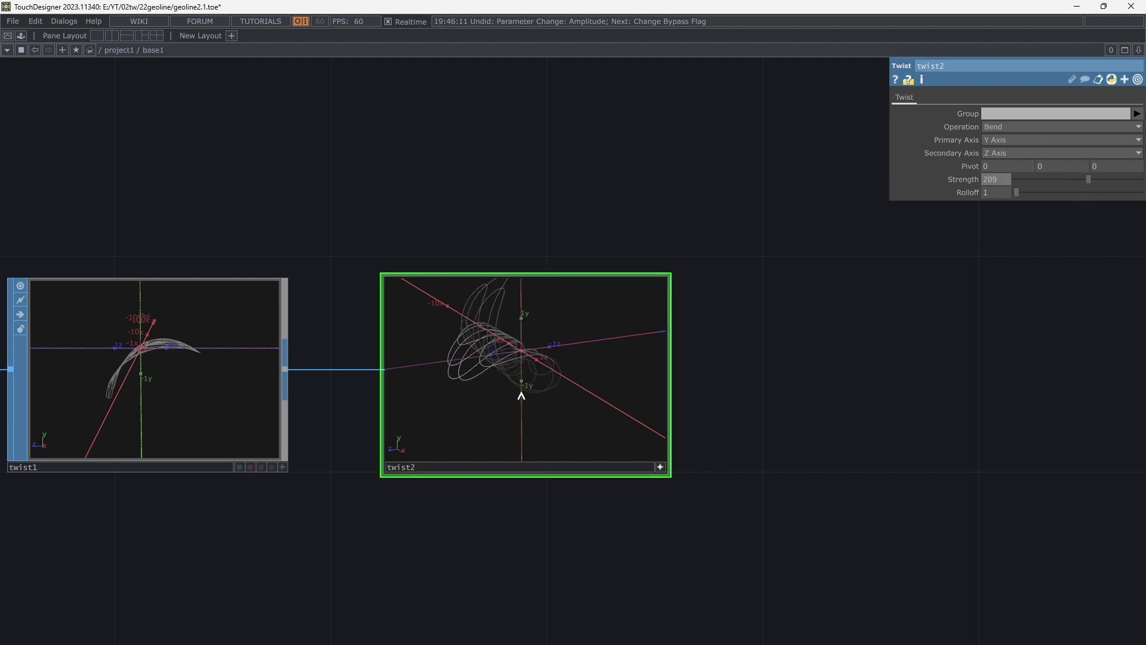
scroll(724, 386, "up", 3)
scroll(791, 422, "up", 4)
left_click_drag(806, 436, 1118, 351)
left_click_drag(588, 374, 708, 323)
left_click_drag(1092, 177, 1116, 188)
scroll(1038, 403, "down", 3)
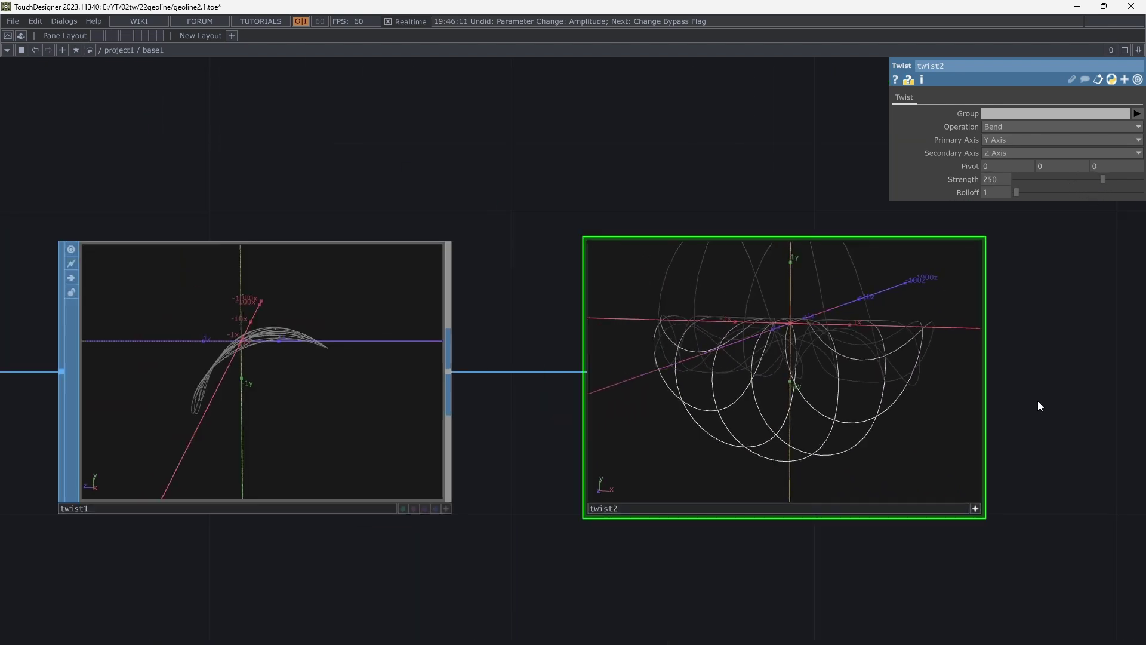
left_click_drag(1031, 401, 954, 405)
left_click_drag(817, 378, 762, 361)
Set the Strength of twist1 to 180 while watching the combined deformation in twist2
scroll(955, 430, "down", 5)
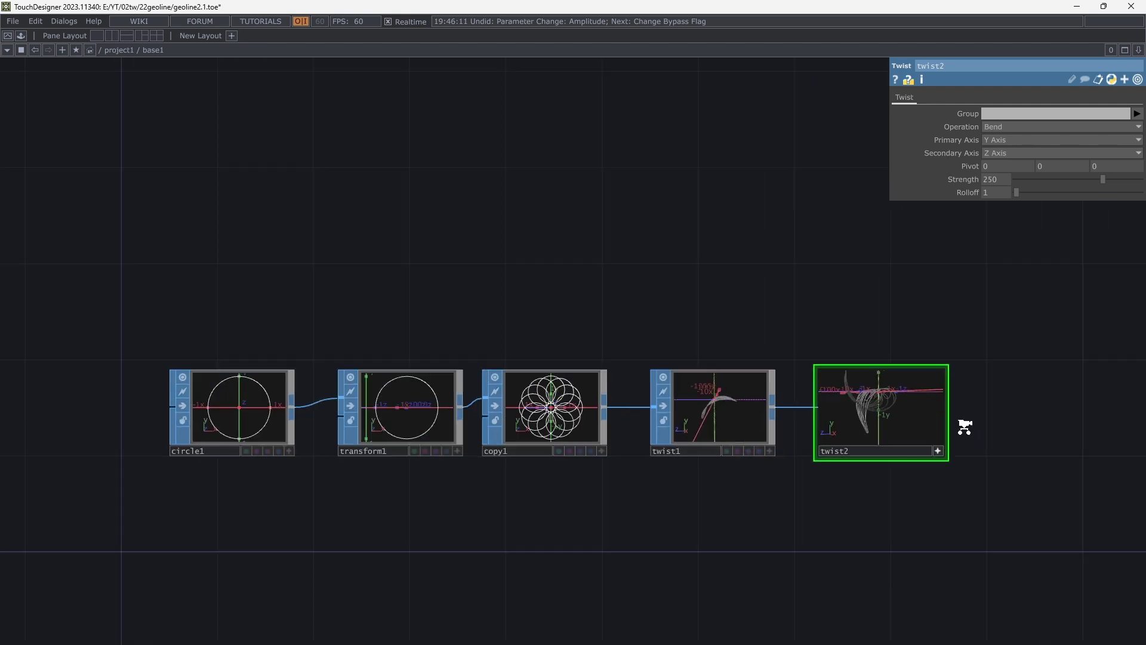
scroll(749, 455, "up", 5)
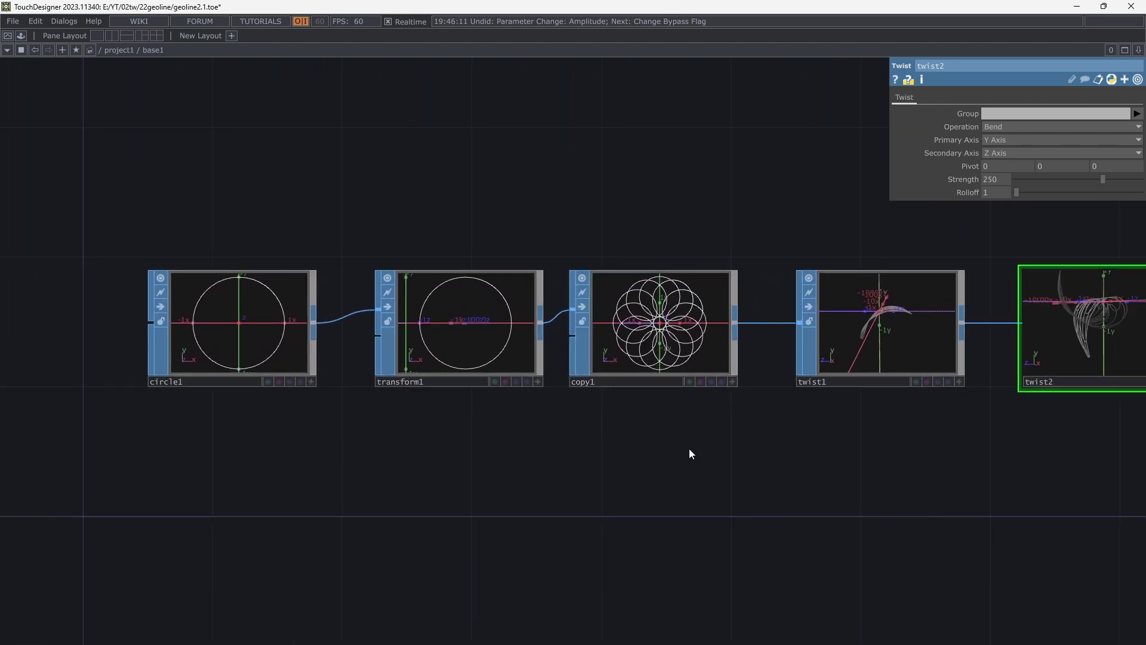
left_click_drag(690, 450, 664, 456)
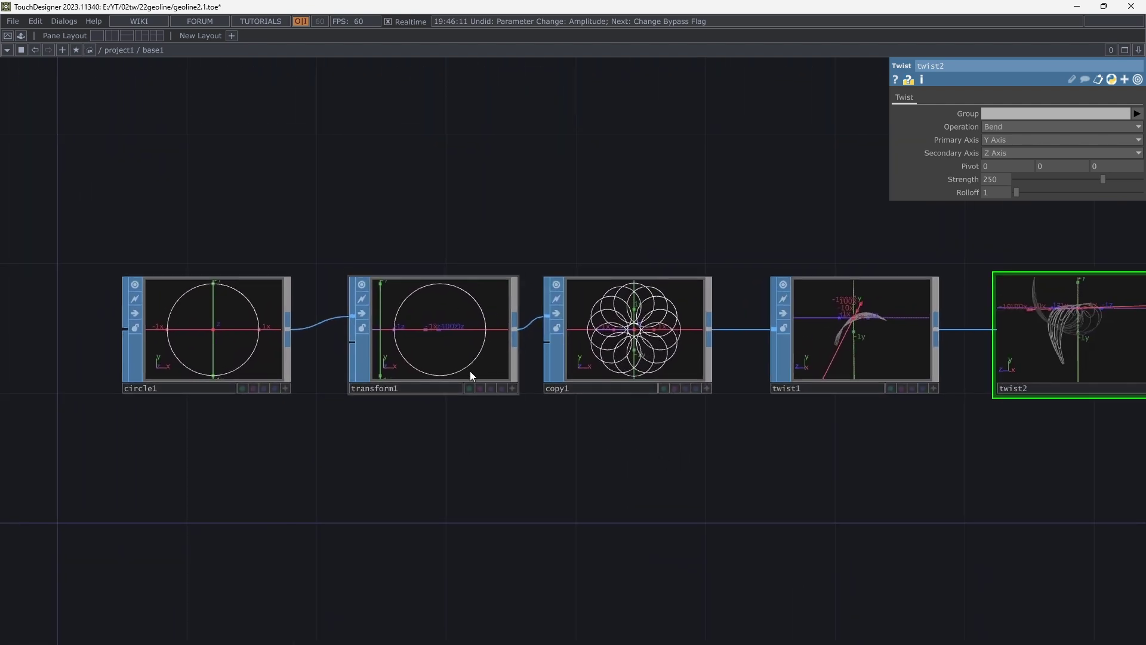
left_click(722, 338)
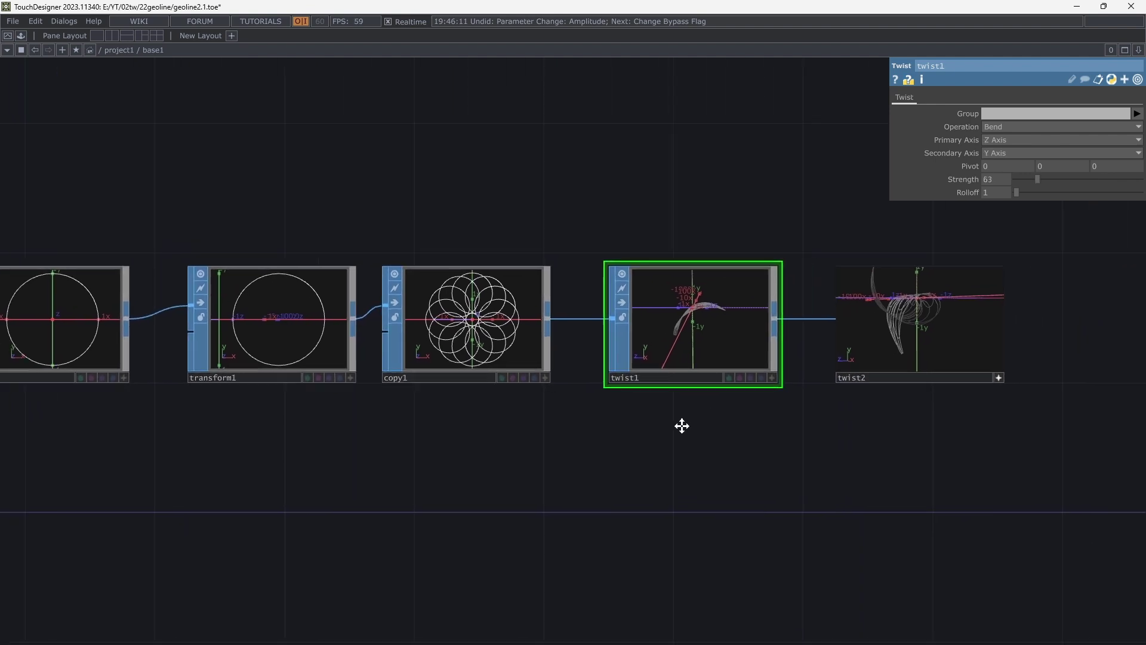
scroll(887, 342, "up", 5)
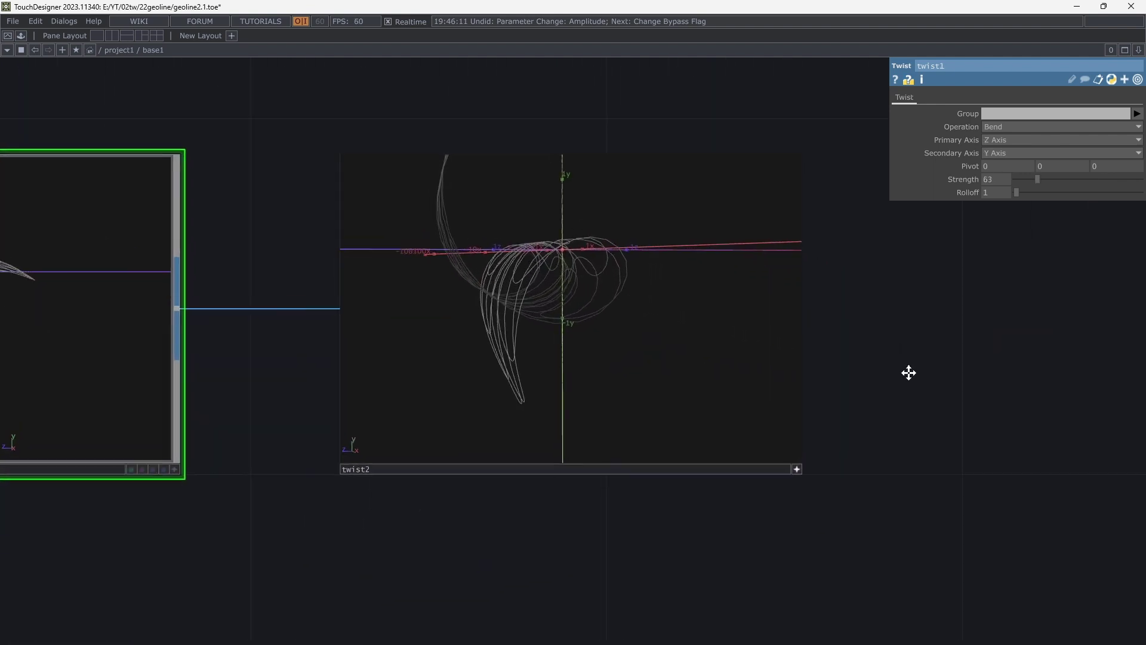
left_click_drag(1038, 179, 1082, 253)
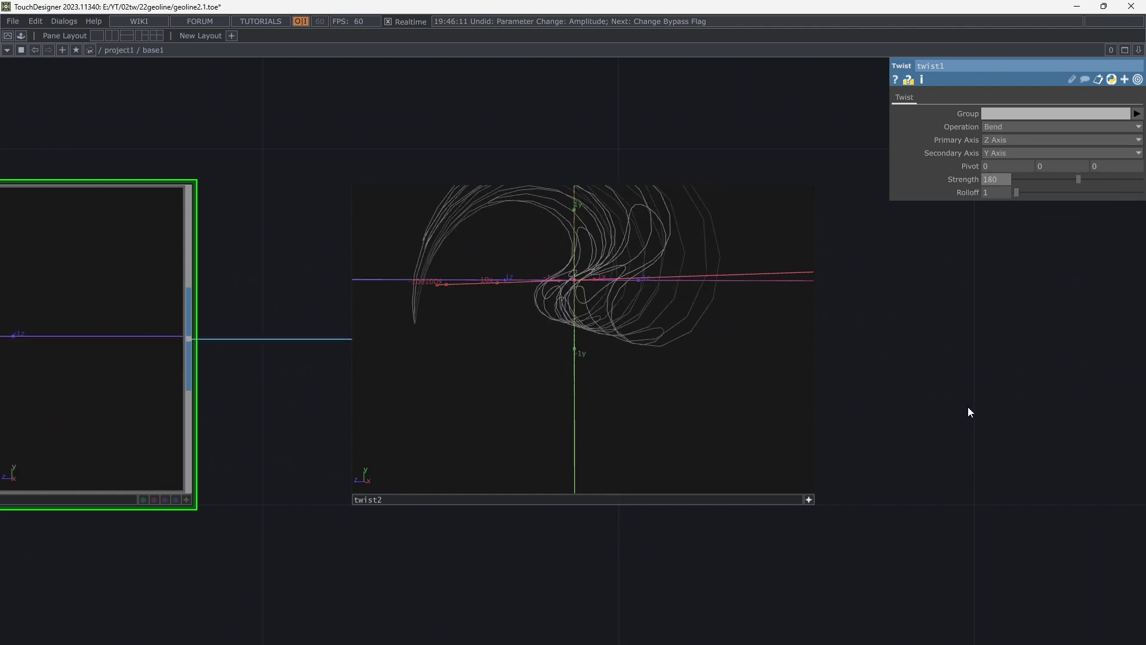
left_click_drag(968, 407, 987, 305)
Add an LFO CHOP and place it below twist1
scroll(988, 305, "down", 7)
key("Tab")
type("lfo")
left_click(573, 260)
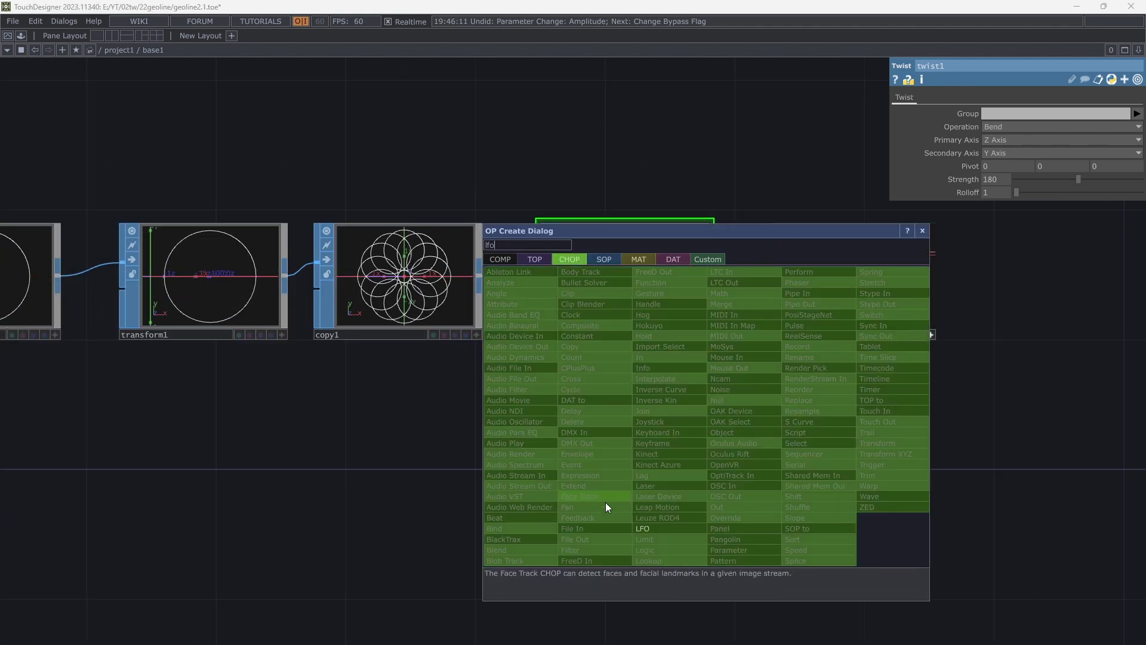
left_click(645, 528)
left_click(632, 428)
left_click_drag(778, 439, 739, 442)
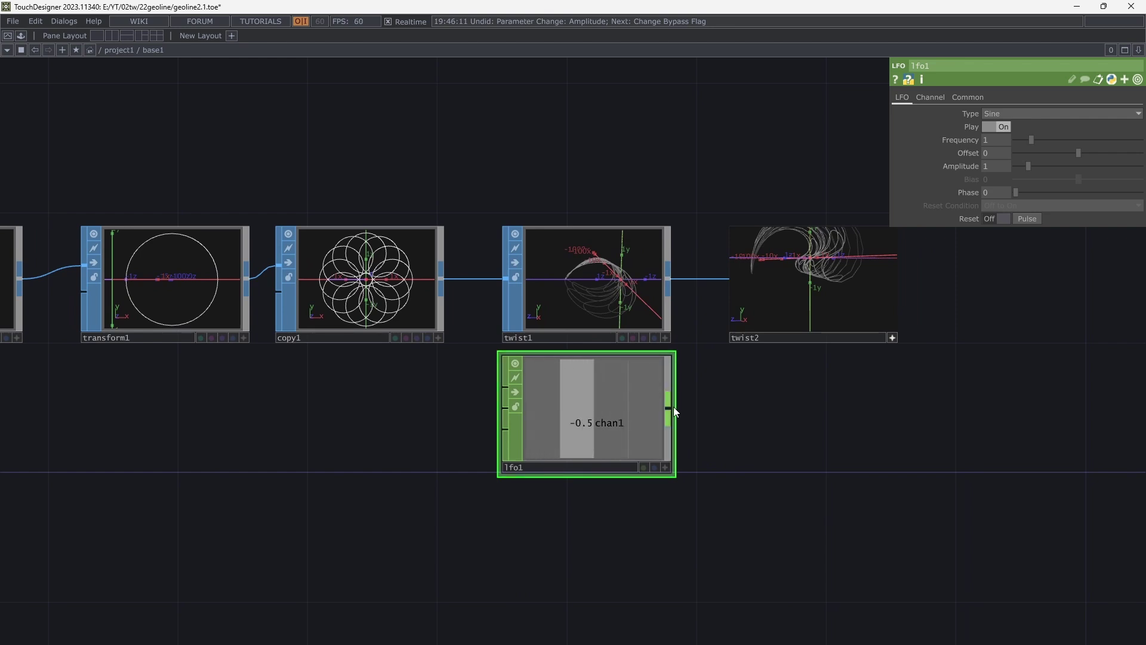
Add a Null CHOP connected to the output of lfo1 and place it below twist2
key("u")
key("i")
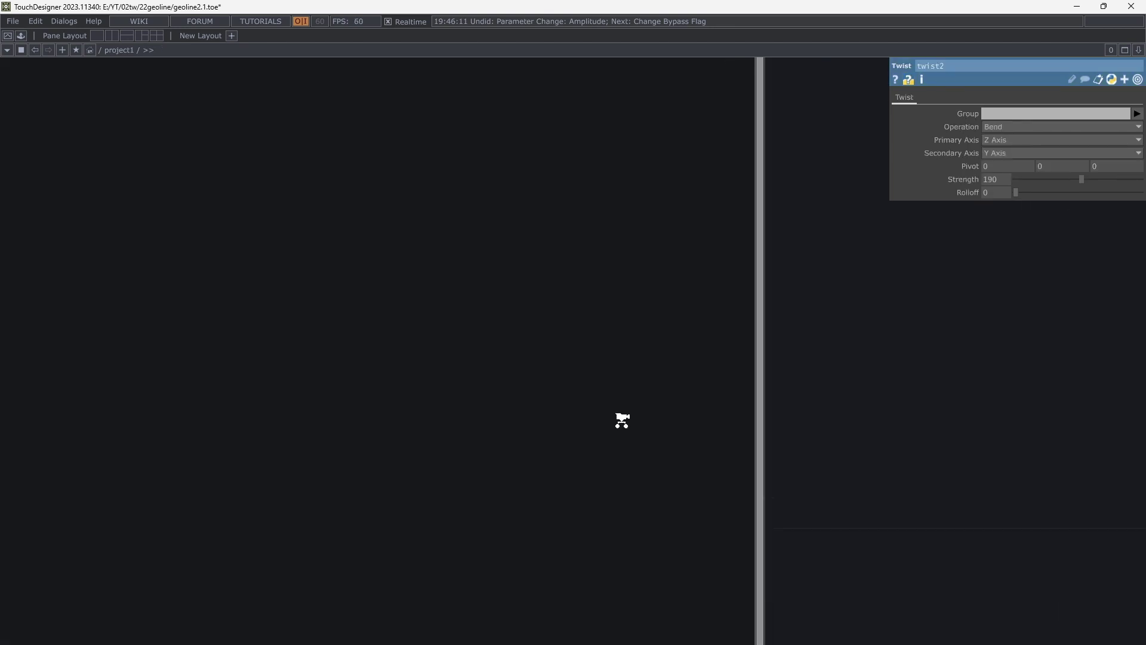
right_click(671, 395)
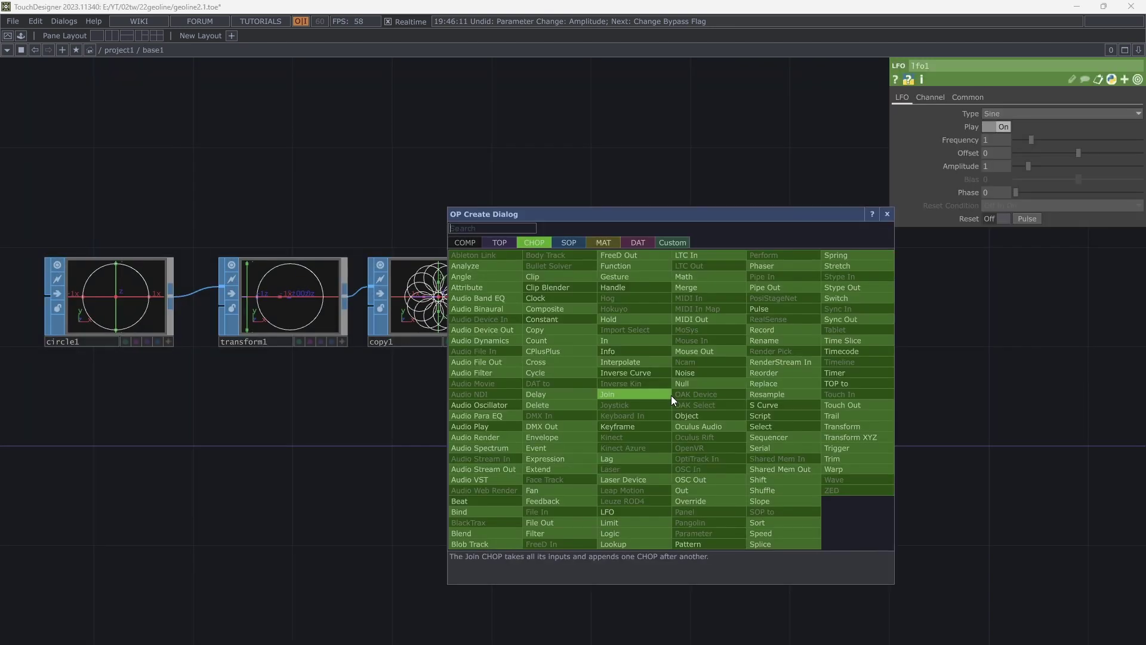
type("nul")
left_click(682, 383)
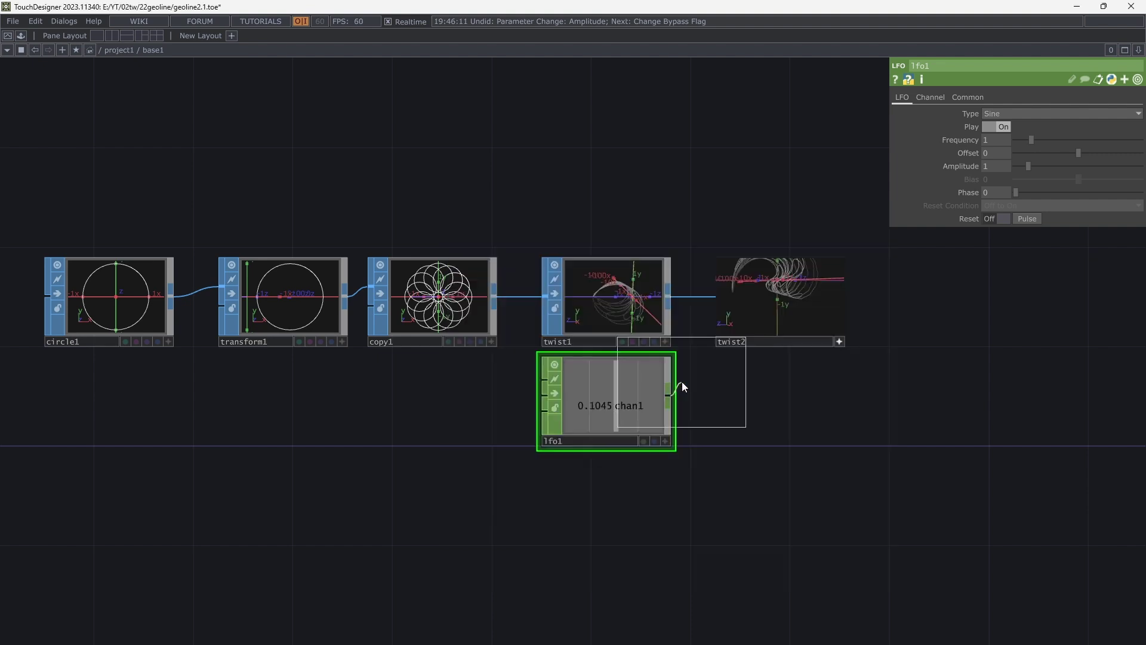
left_click(779, 410)
left_click_drag(524, 360, 514, 366)
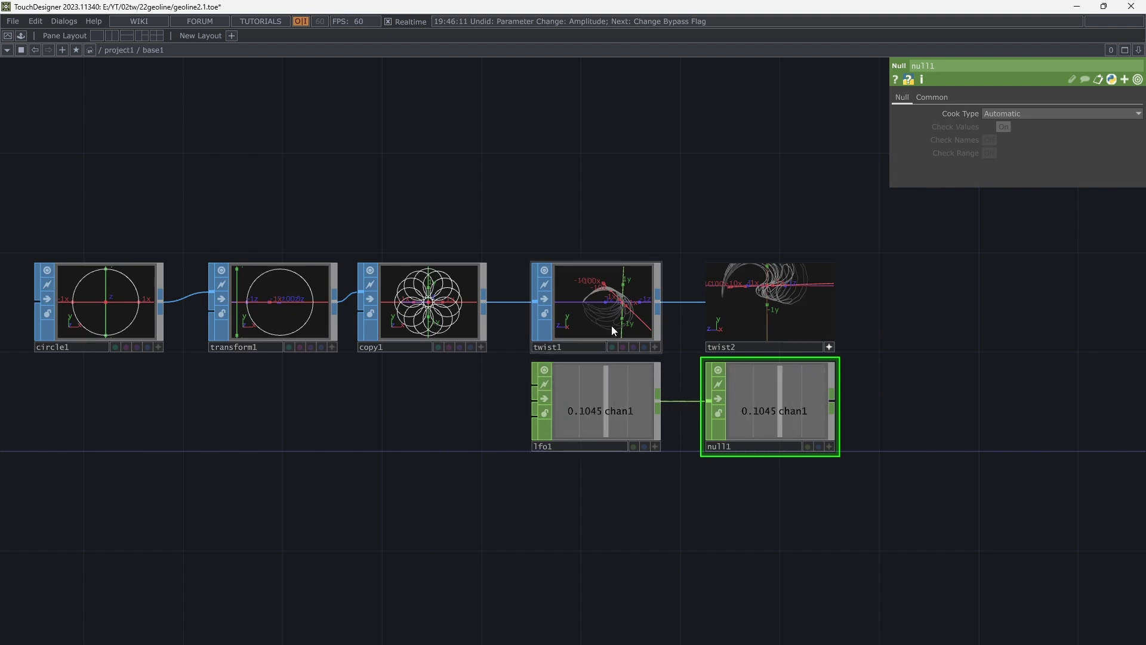
Link the chan1 channel of null1 to the Strength of twist1 as a CHOP Reference
left_click(404, 327)
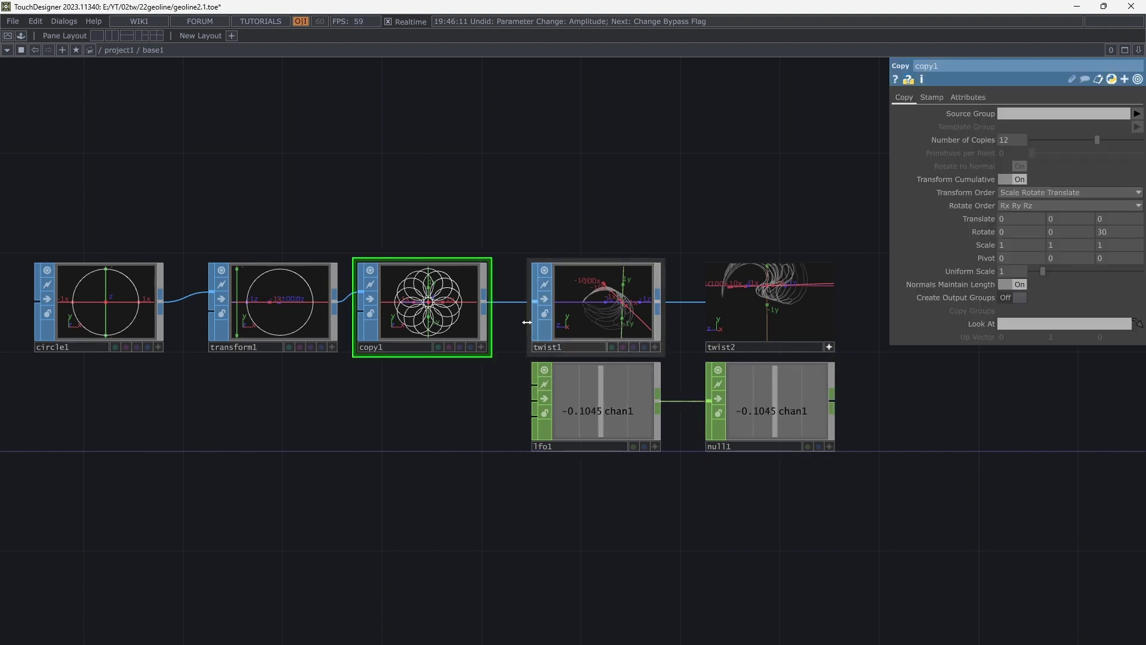
left_click(613, 321)
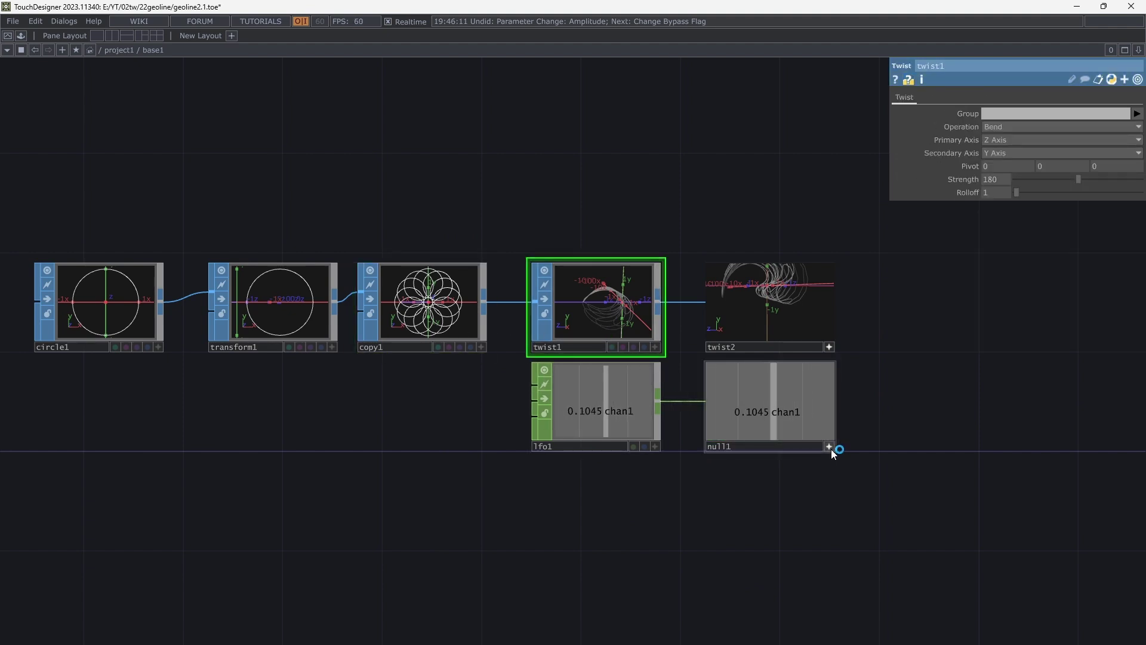
left_click_drag(835, 452, 1004, 178)
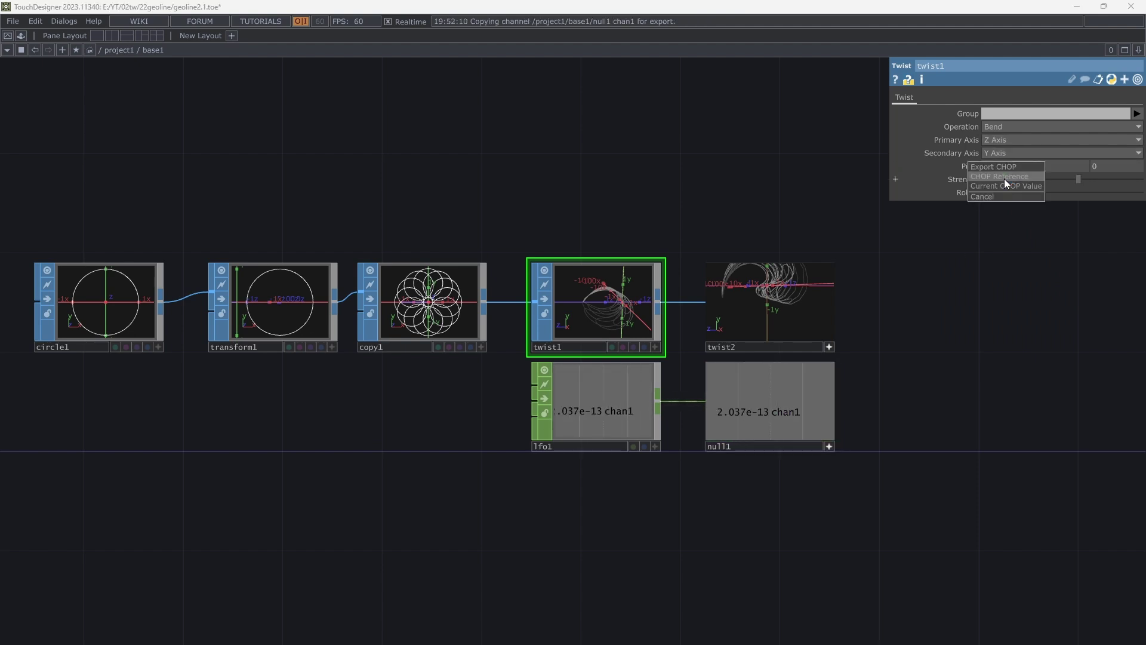
left_click(1005, 178)
Move lfo1 away from null1 and insert a Math CHOP on the wire between them
left_click_drag(571, 430, 418, 430)
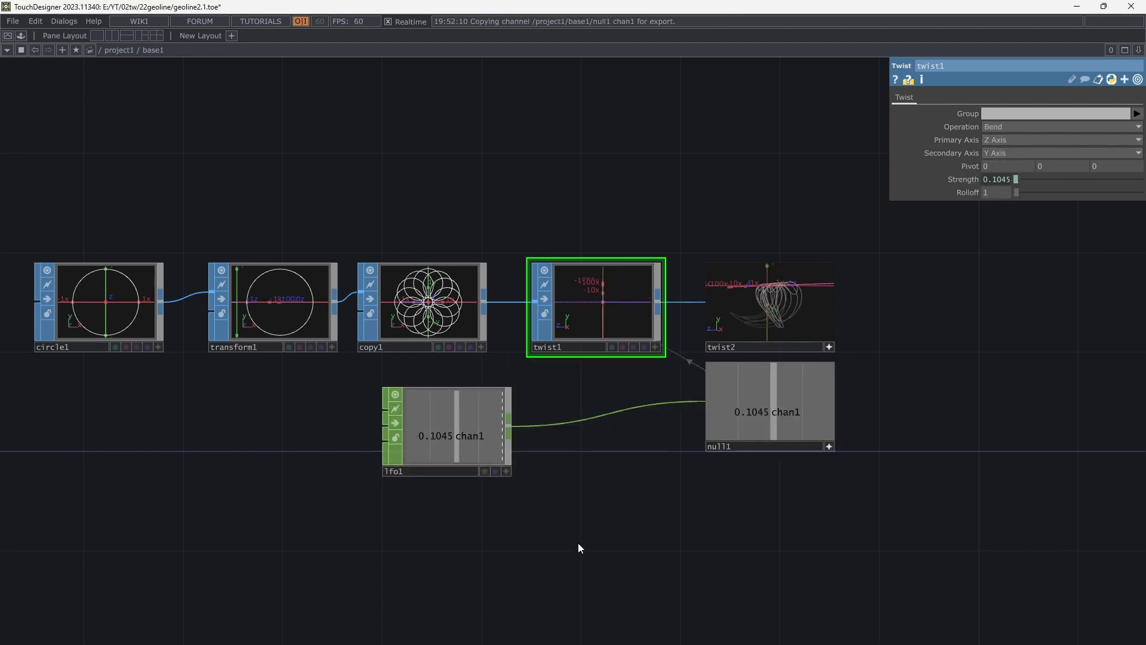
scroll(878, 478, "up", 5)
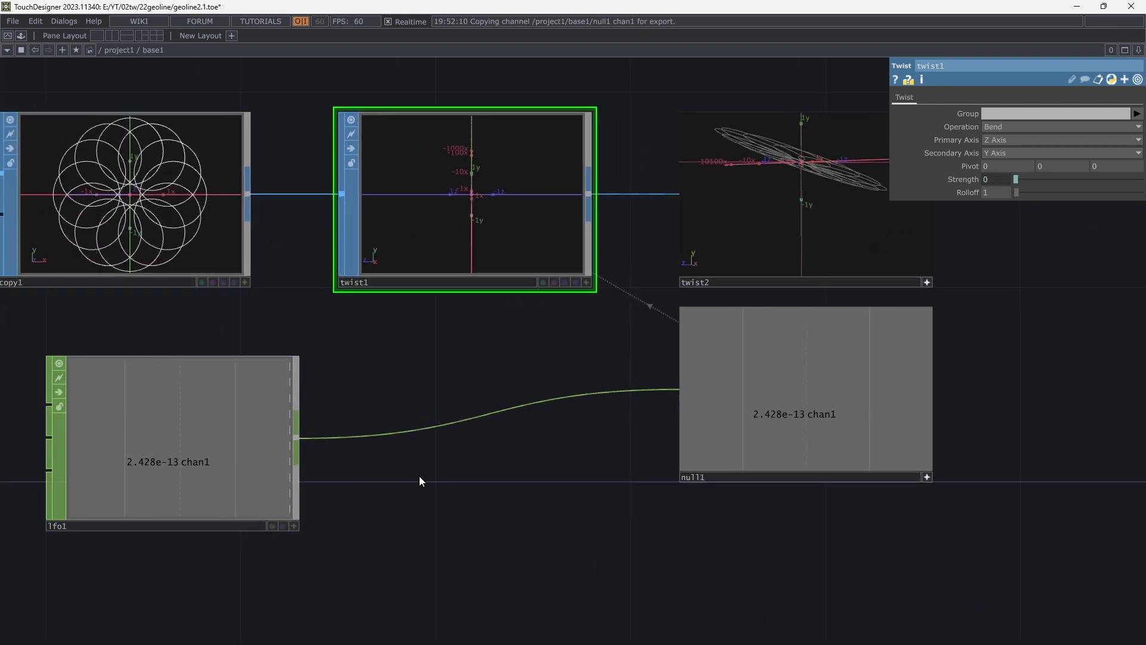
right_click(418, 442)
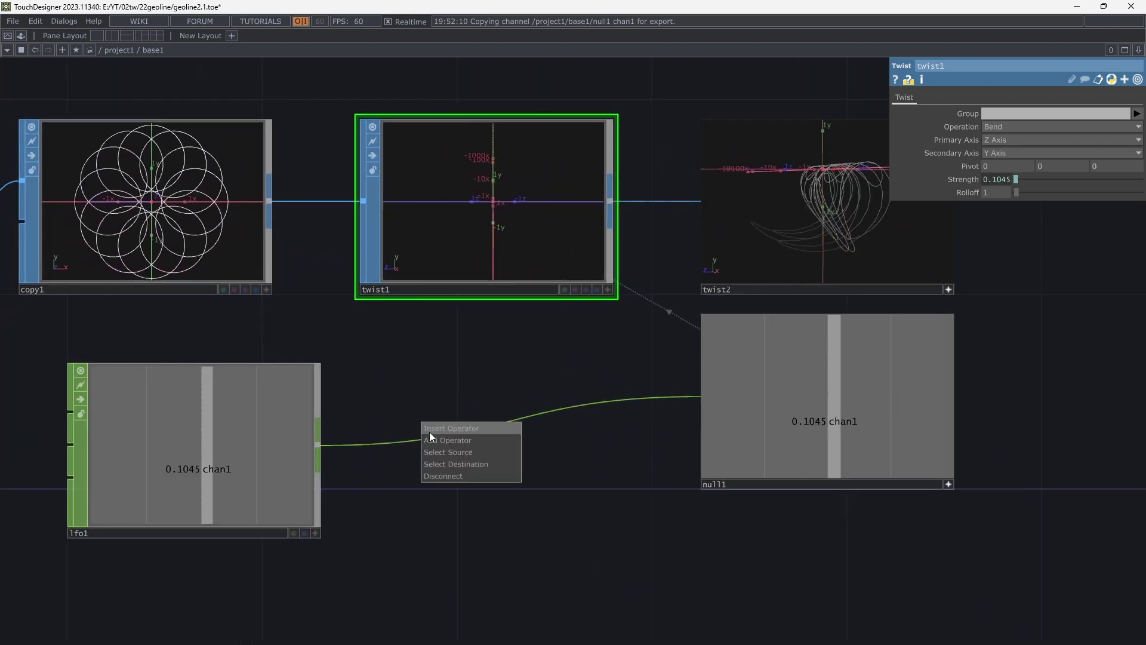
left_click(429, 432)
type("math")
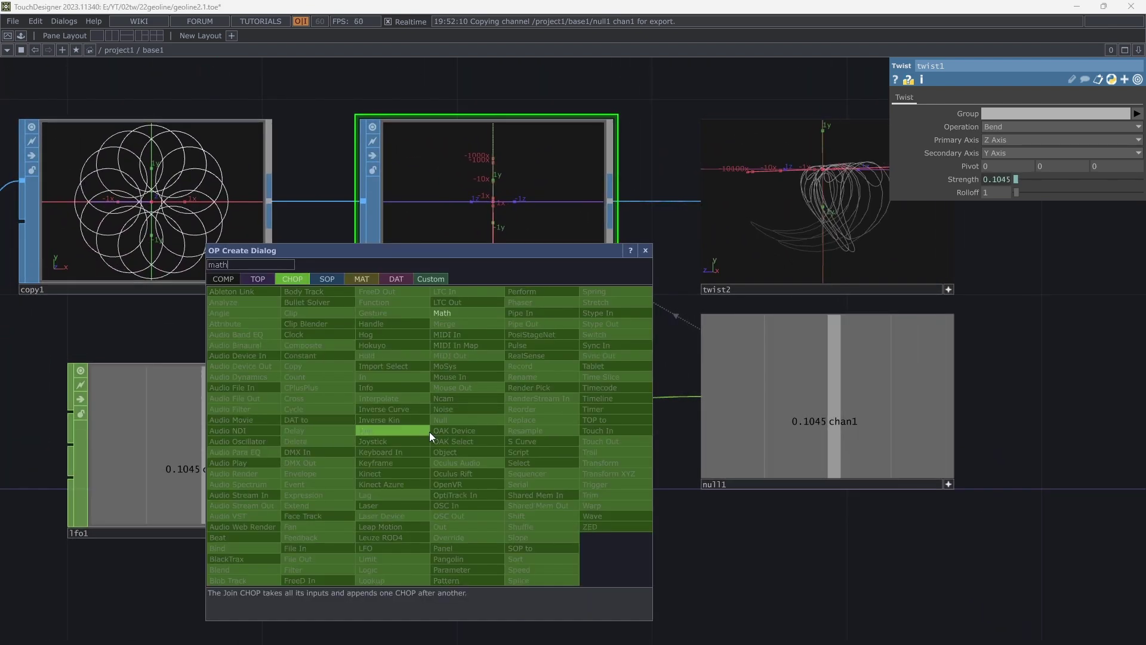
left_click(486, 315)
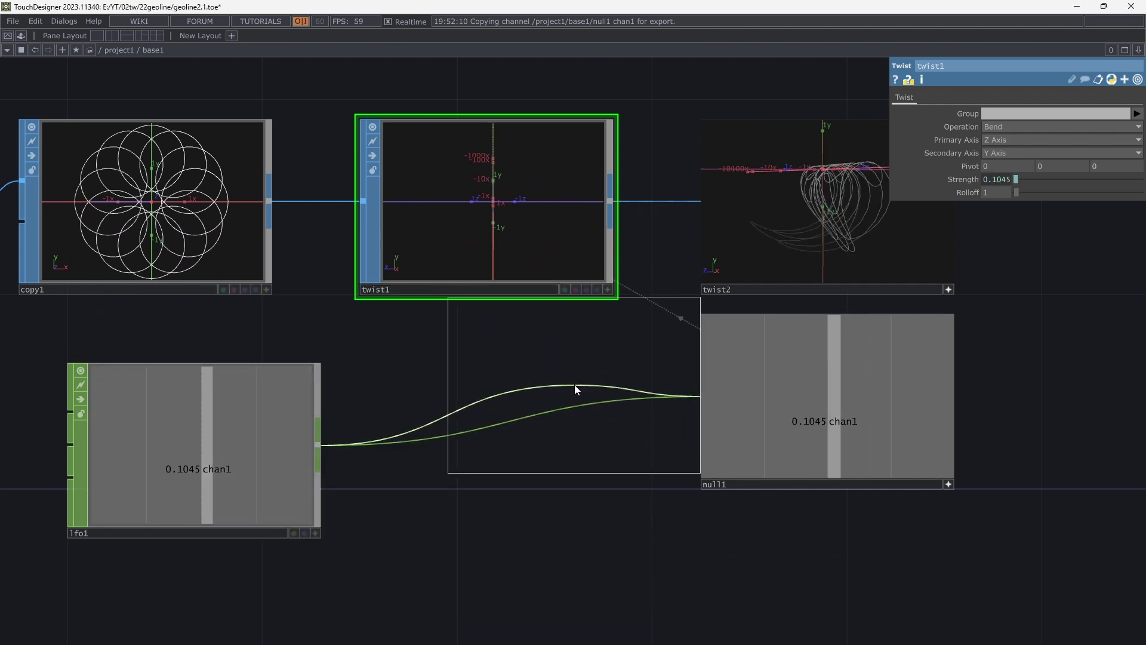
left_click(599, 407)
left_click_drag(599, 408, 553, 412)
Set the From Range of math1 to -1 through 1
left_click(963, 98)
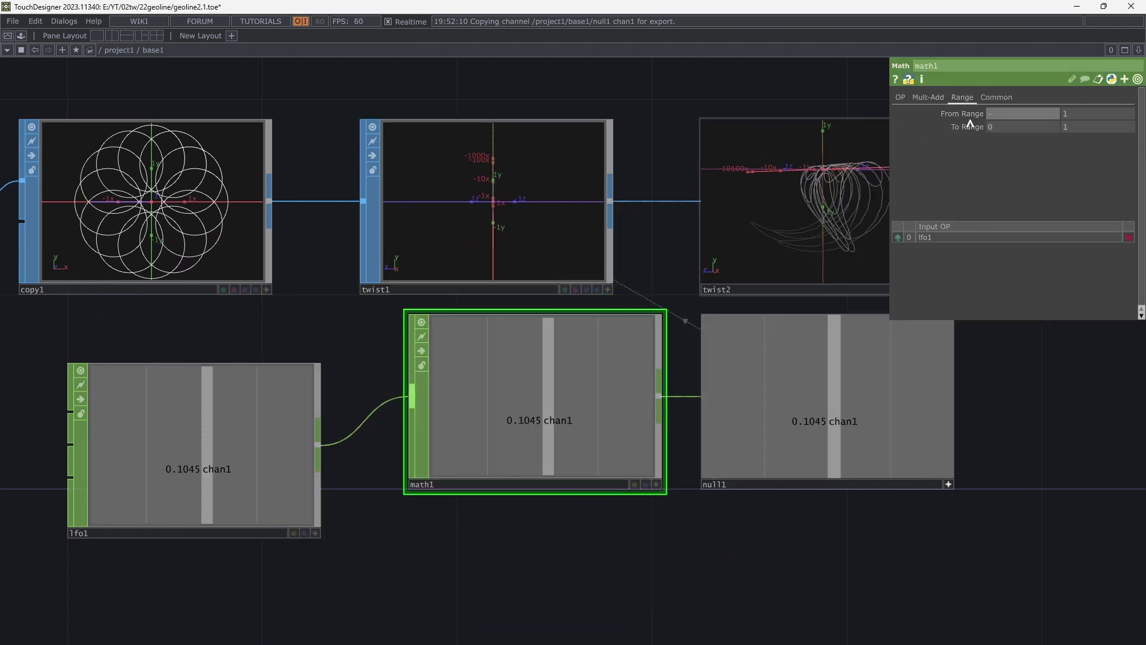
type("-")
key("Return")
left_click(991, 115)
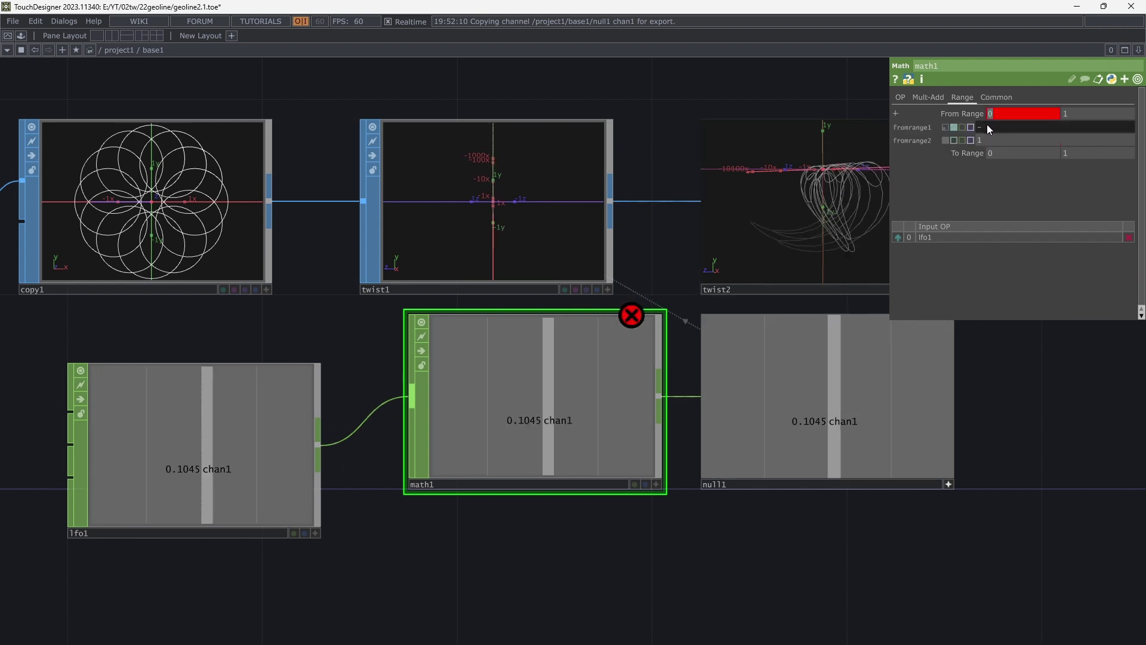
mouse_move(995, 127)
left_click(998, 125)
type("1")
key("Return")
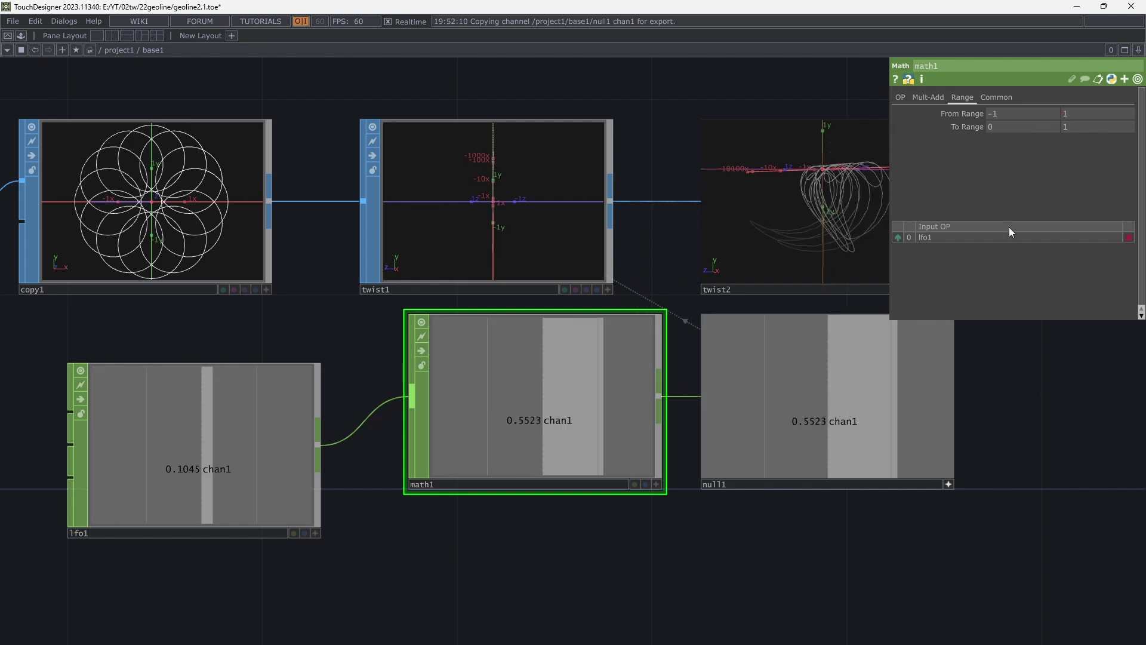
Set the To Range of math1 to 50 through 180
left_click_drag(1031, 371, 945, 399)
left_click(1066, 129)
left_click(1076, 128)
type("180")
key("Return")
left_click(1011, 126)
type("50")
key("Return")
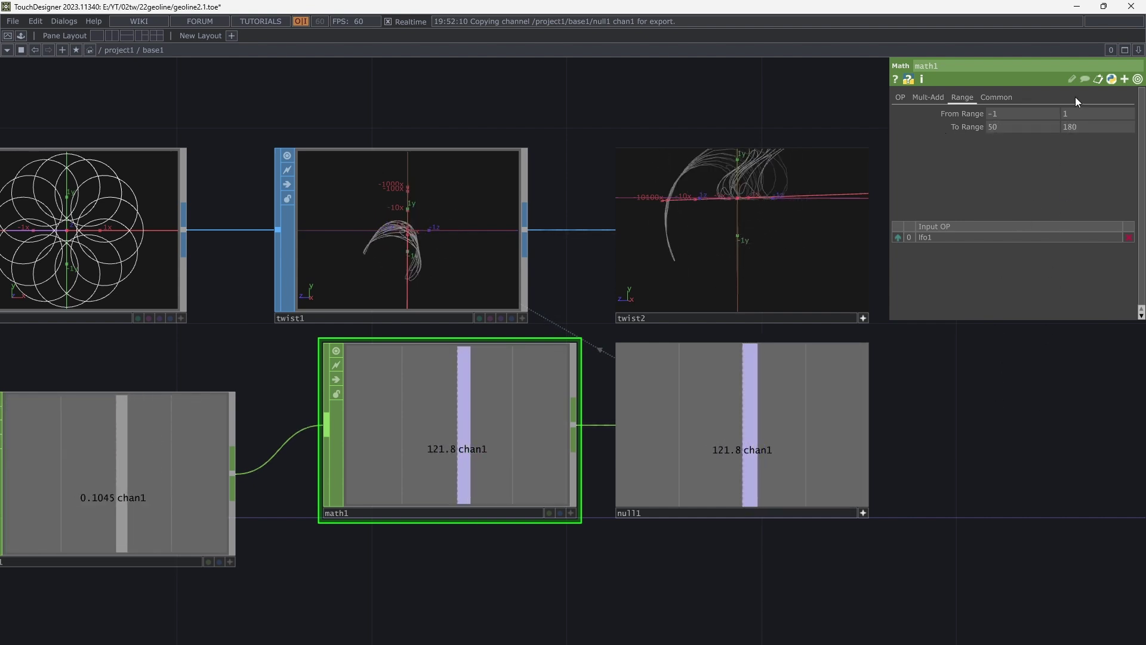
left_click(1090, 128)
Lower the Frequency of lfo1 to 0.08
scroll(549, 543, "down", 2)
left_click(316, 513)
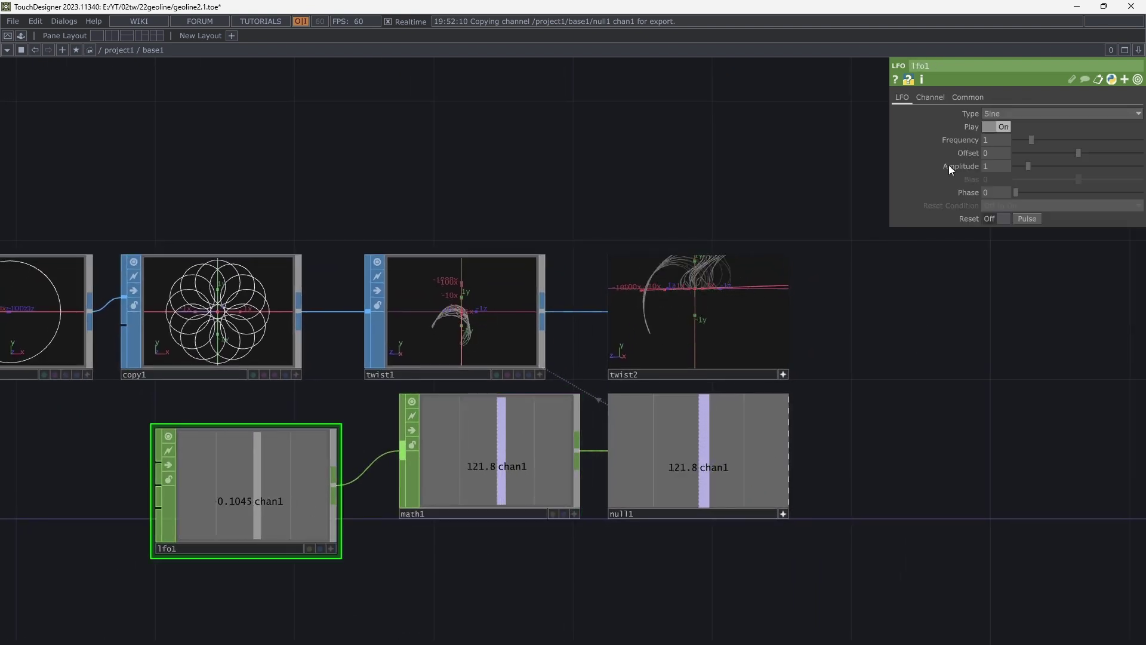
left_click_drag(1022, 140, 1018, 139)
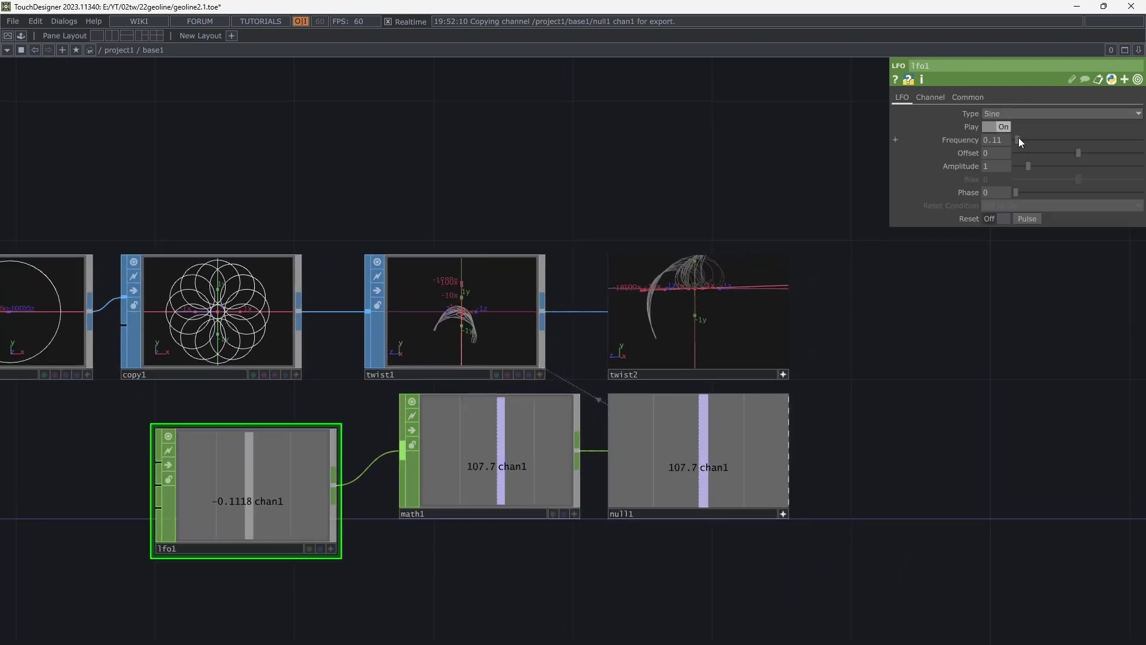
Add a Null SOP connected to the output of twist2 and place it beyond twist2 in the chain
left_click_drag(834, 376, 781, 415)
mouse_move(704, 360)
left_mouse_down()
mouse_move(727, 343)
mouse_move(714, 356)
left_mouse_up()
left_click(731, 414)
left_click_drag(775, 394, 550, 425)
right_click(510, 381)
type("nul")
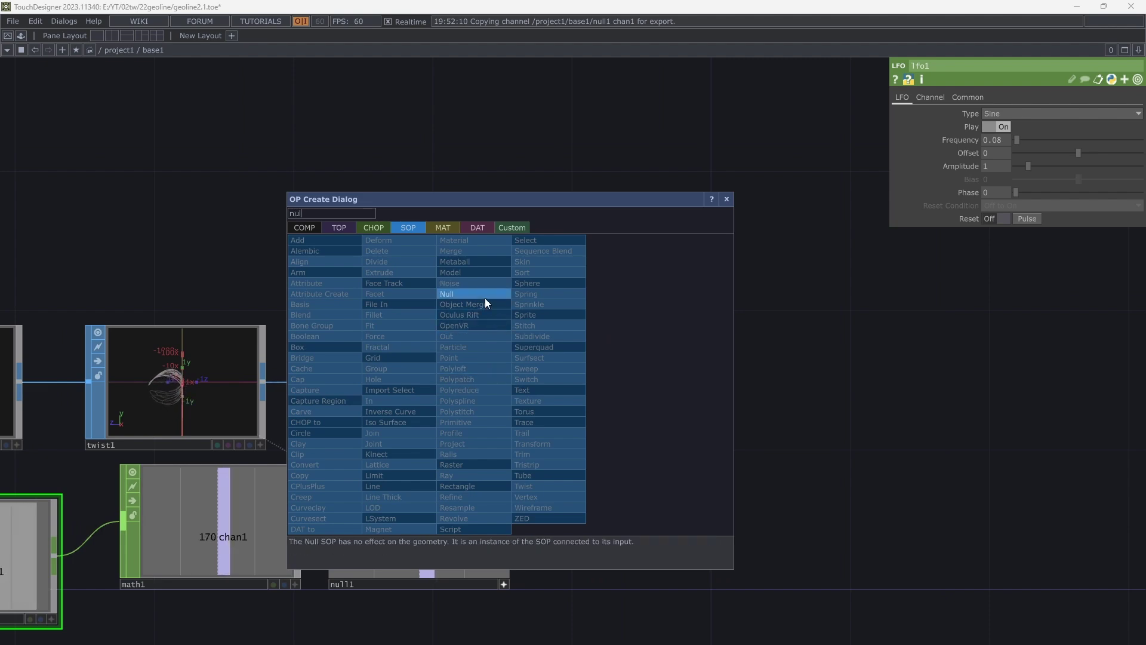
left_click(485, 296)
left_click(976, 366)
Add a Geometry COMP fed by the output of null2 and place it beside null2
left_click_drag(980, 476, 693, 474)
scroll(597, 440, "down", 5)
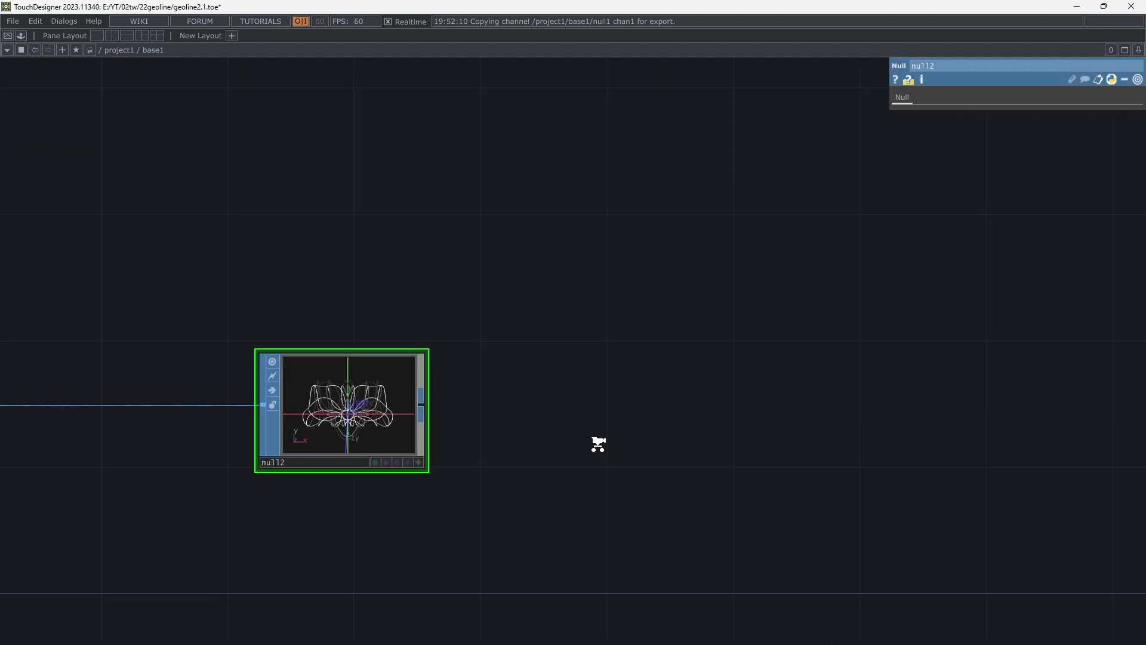
scroll(521, 438, "up", 4)
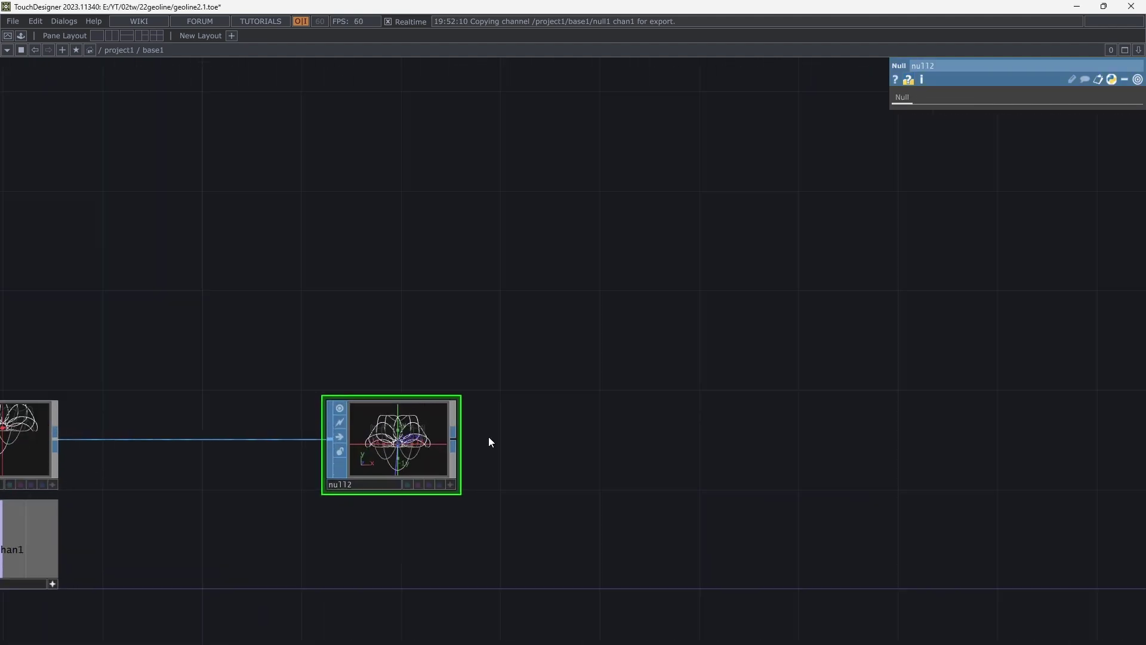
right_click(458, 439)
left_click(261, 283)
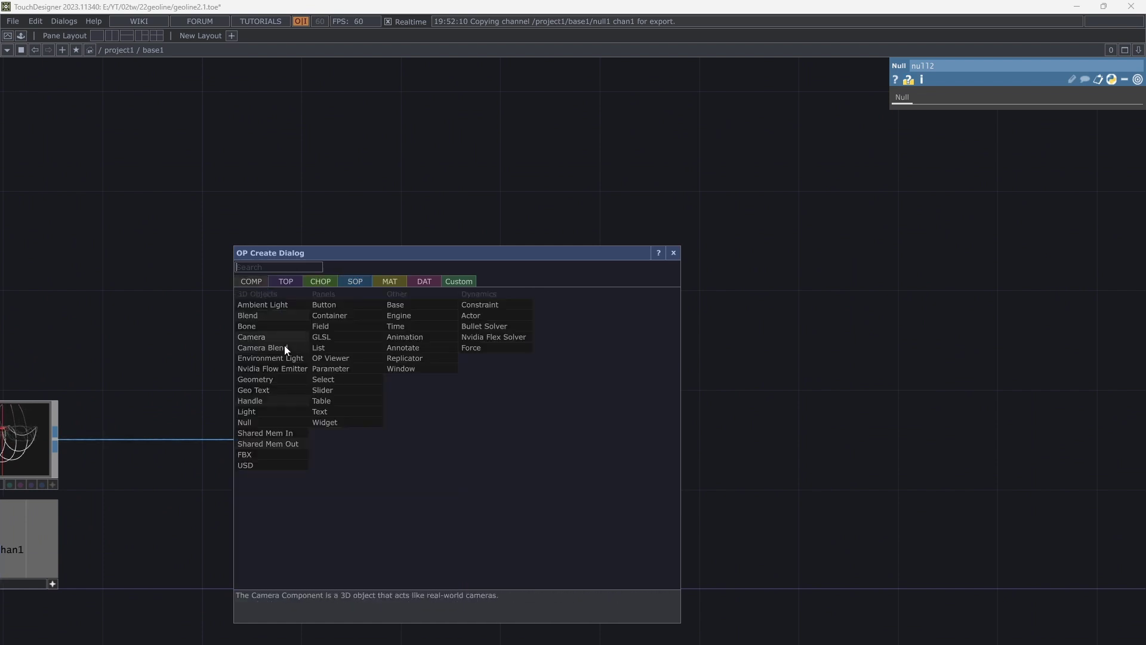
type("ge")
left_click(274, 379)
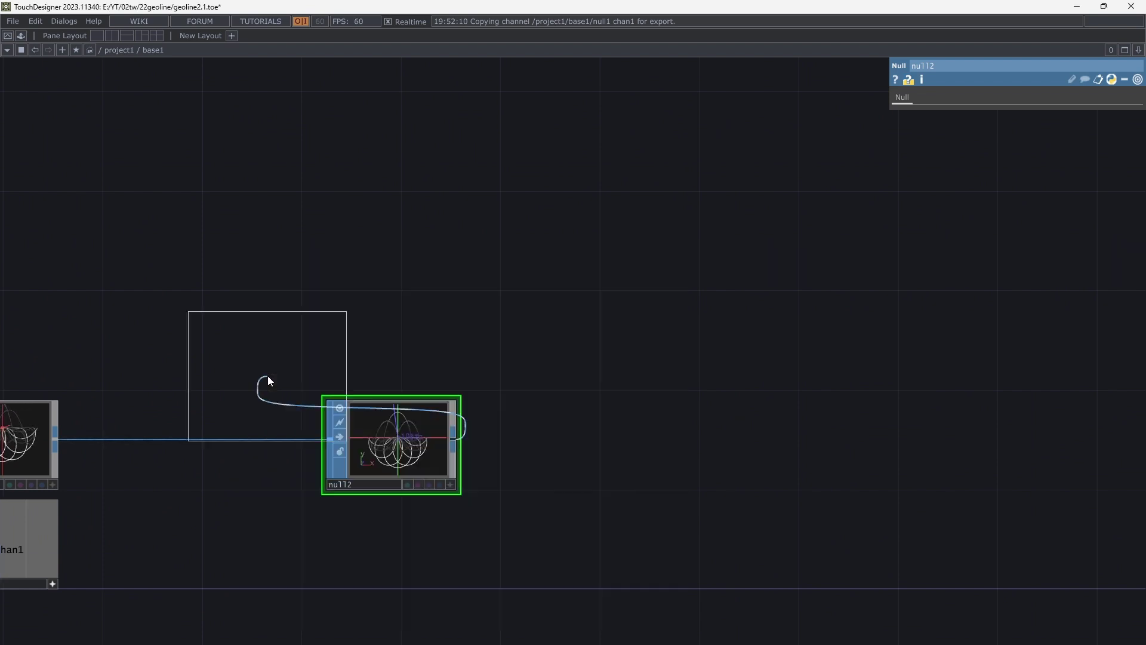
left_click(655, 451)
left_click_drag(591, 273, 532, 248)
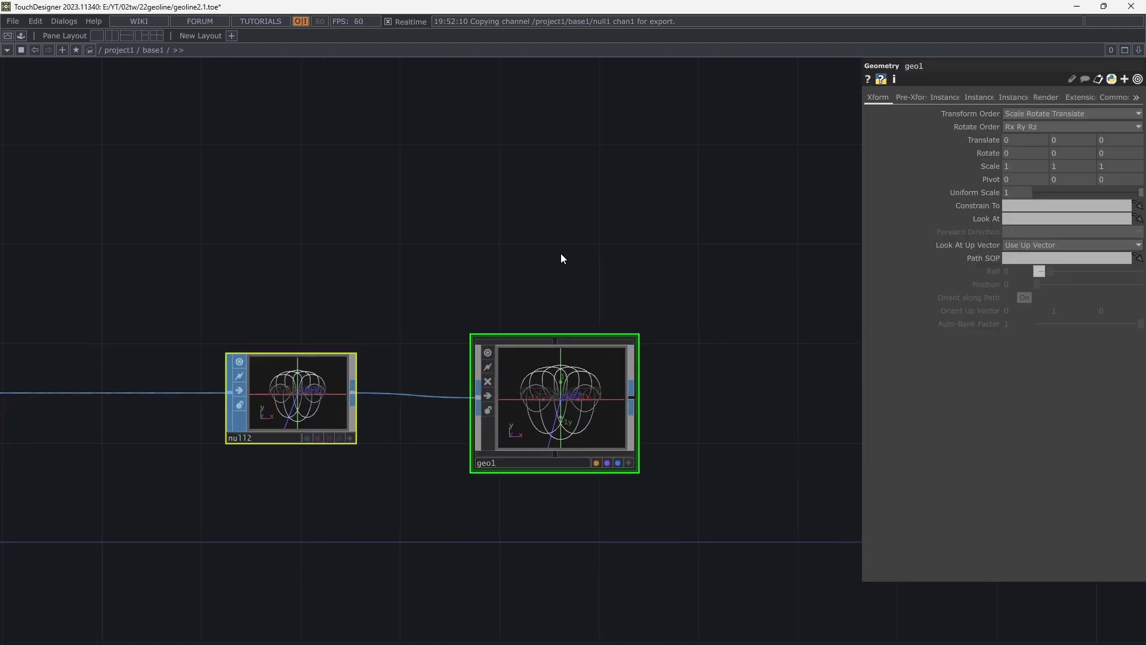
Add a Camera COMP and place it below geo1
key("Tab")
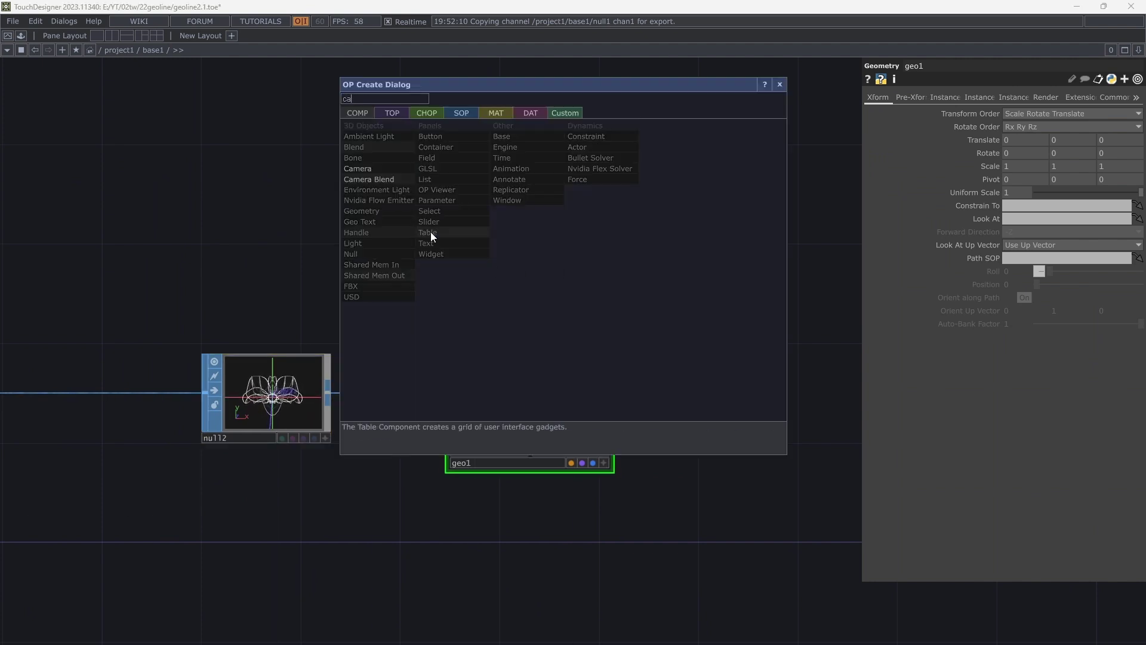
left_click(364, 170)
left_click(537, 561)
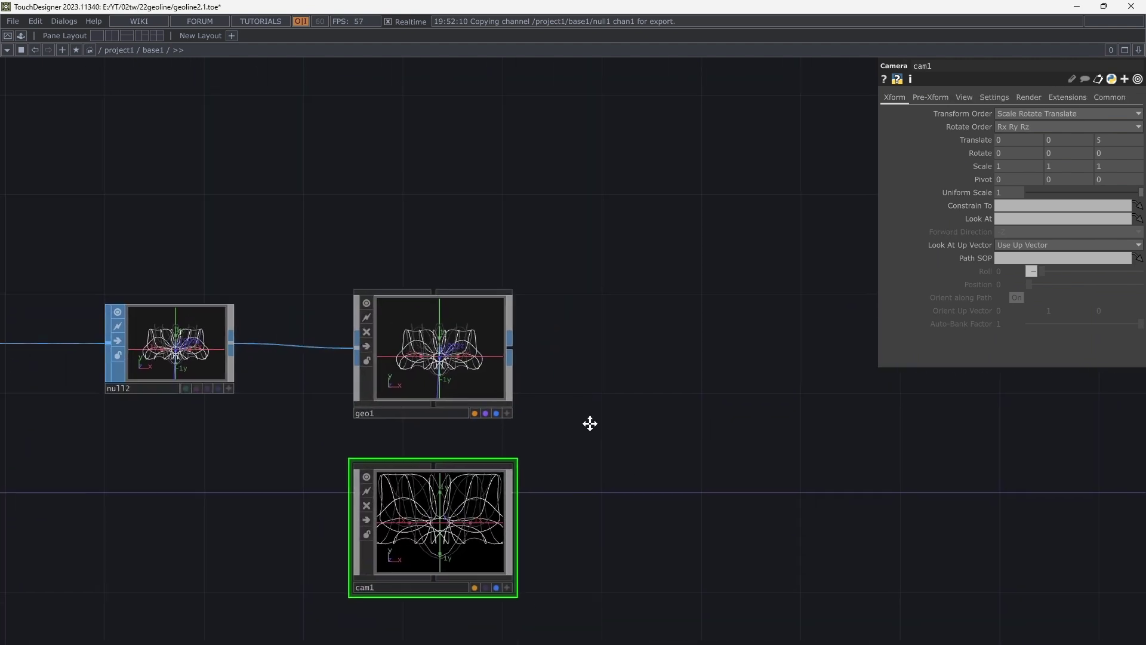
Add a Render TOP and place it beside geo1
key("Tab")
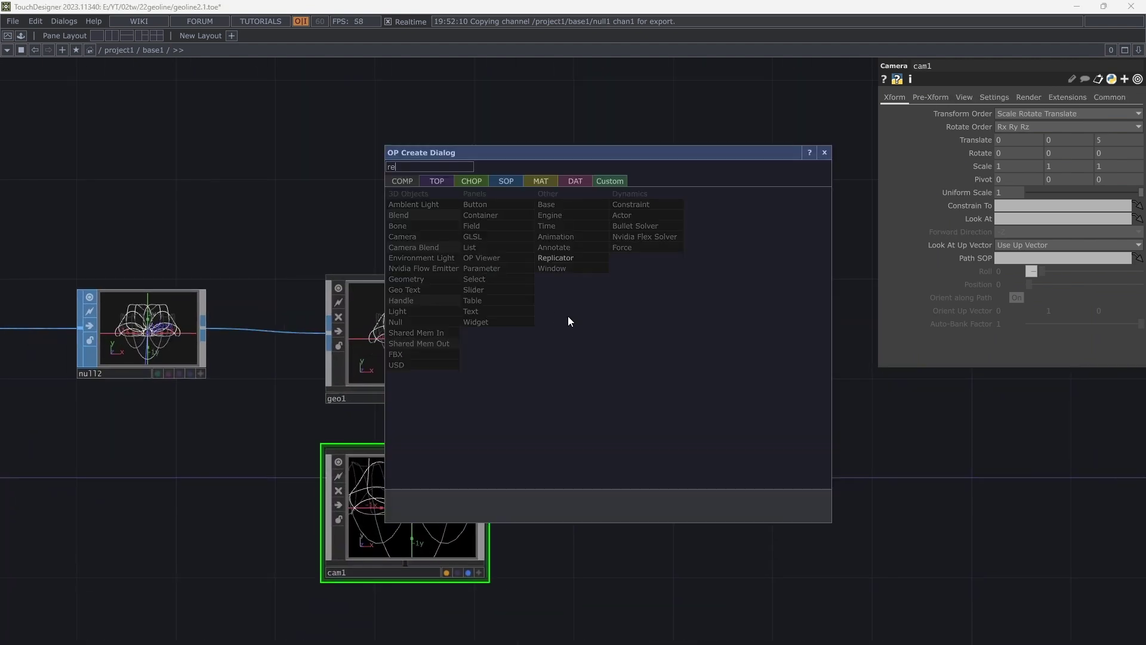
left_click(437, 181)
type("re")
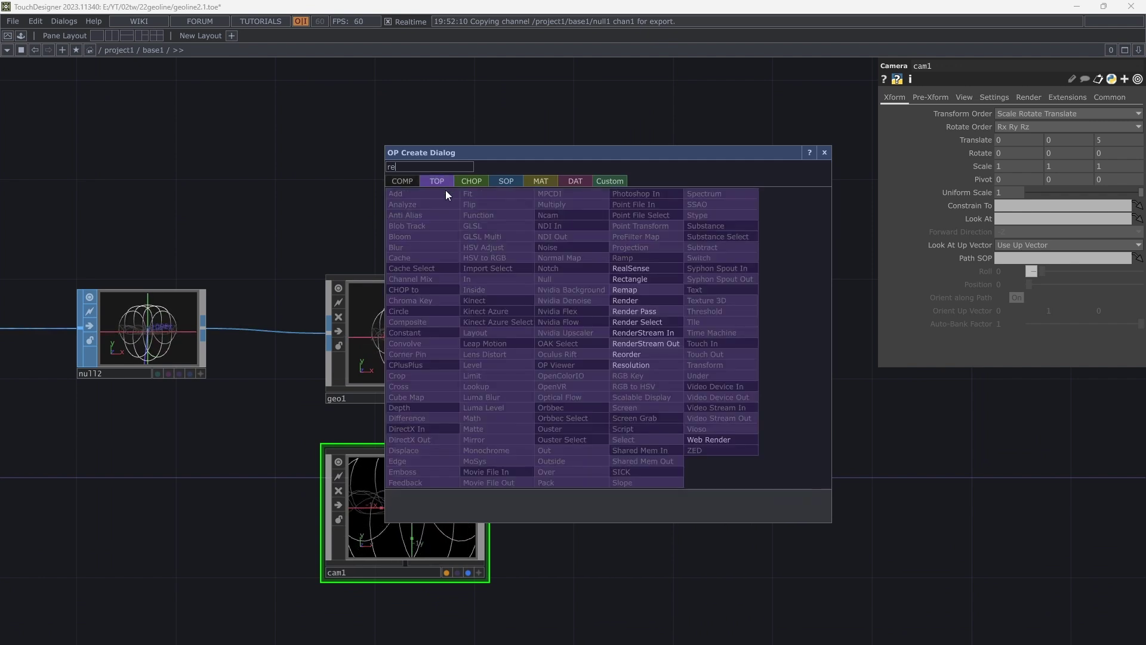
left_click(642, 299)
left_click(634, 329)
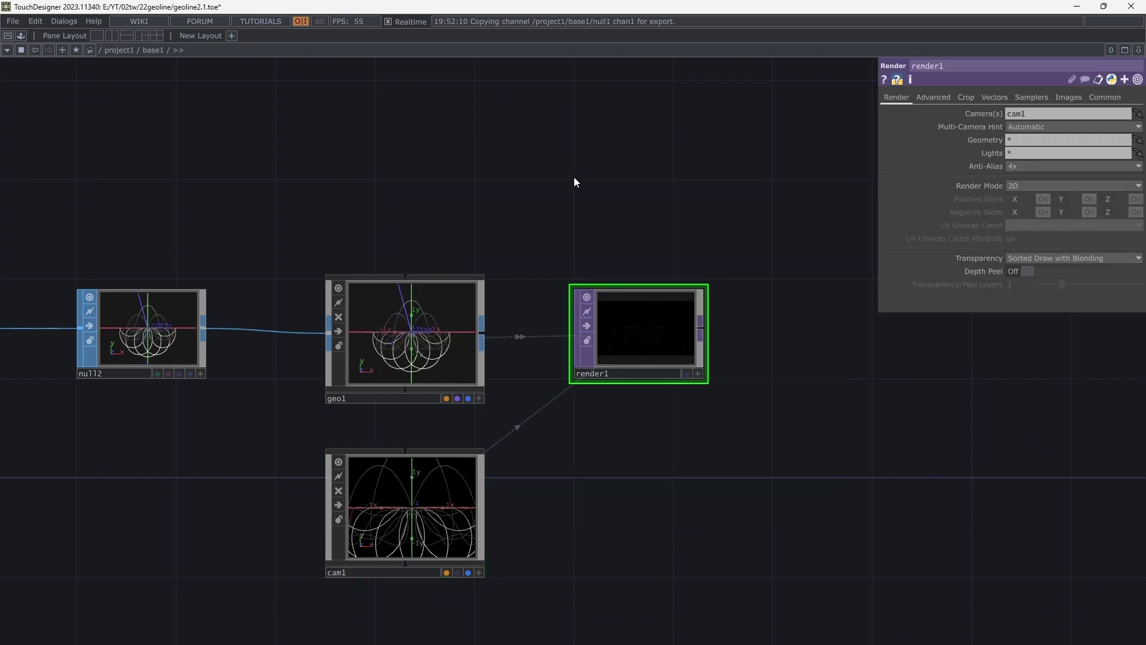
Add a Constant MAT above geo1 and assign it to geo1 as its Material parameter
key("Tab")
left_click(502, 36)
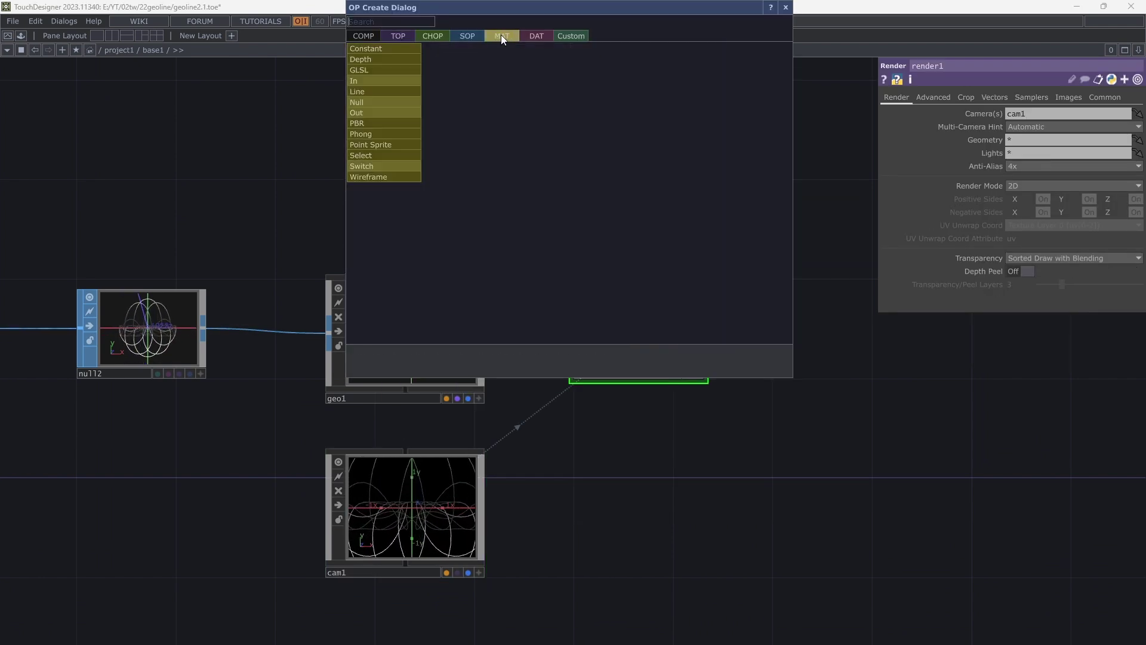
left_click(407, 48)
left_click(453, 152)
left_click_drag(451, 163, 400, 345)
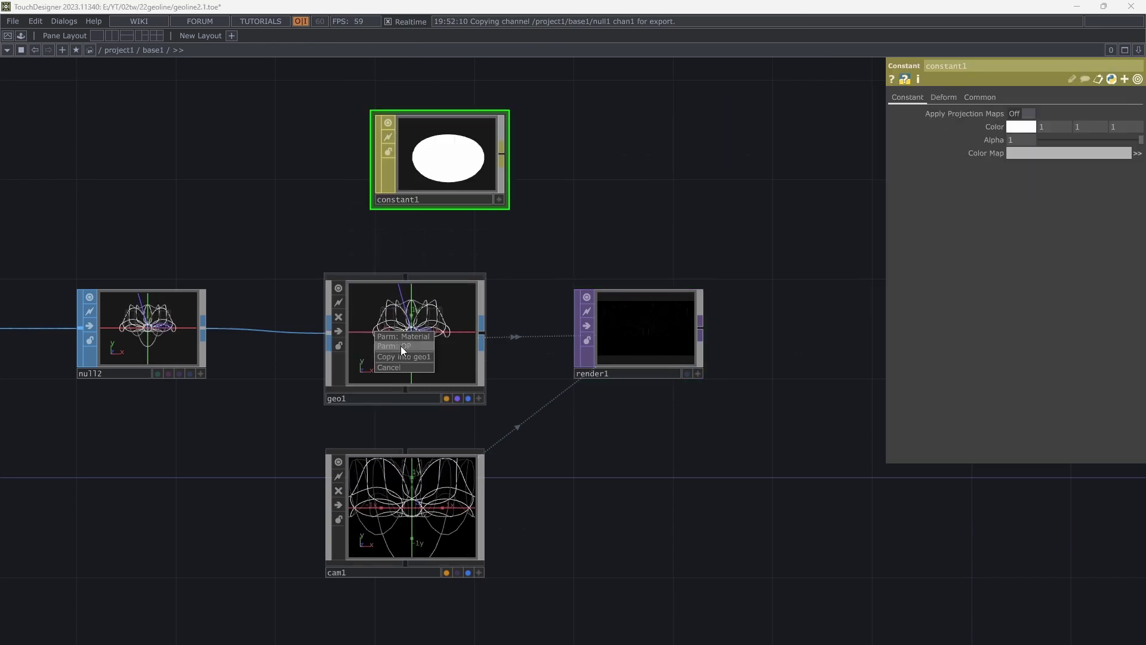
Inspect the render1 image up close and turn on its display flag to show it as the network background
scroll(485, 345, "up", 1)
scroll(665, 349, "up", 10)
scroll(584, 392, "down", 4)
left_click_drag(863, 464, 866, 435)
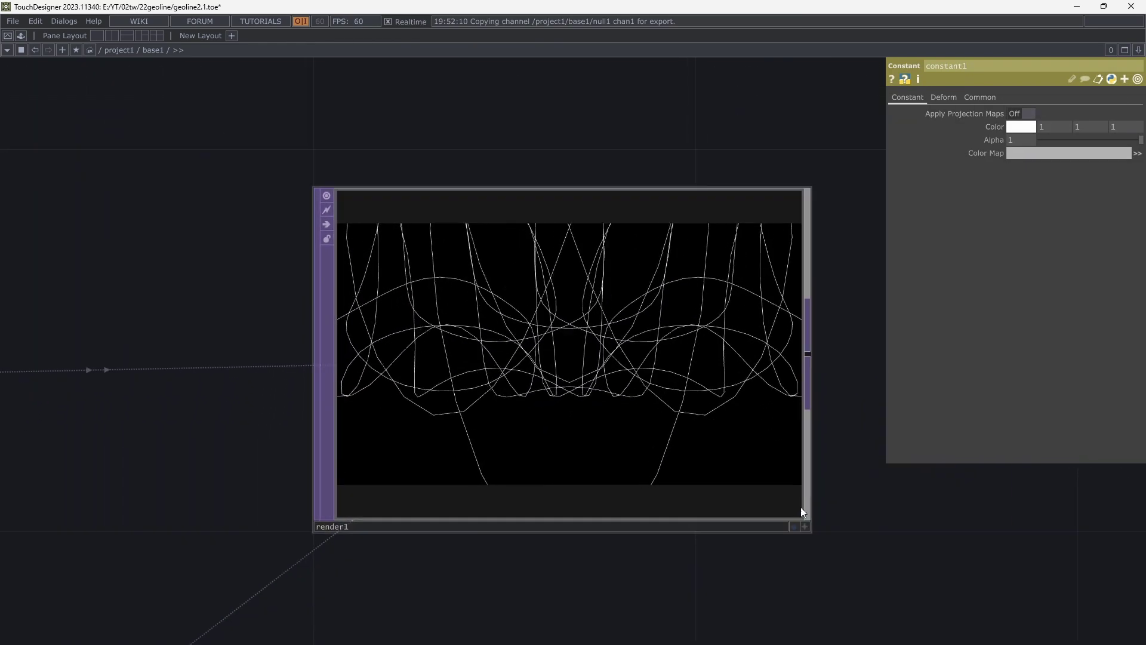
left_click_drag(840, 526, 831, 519)
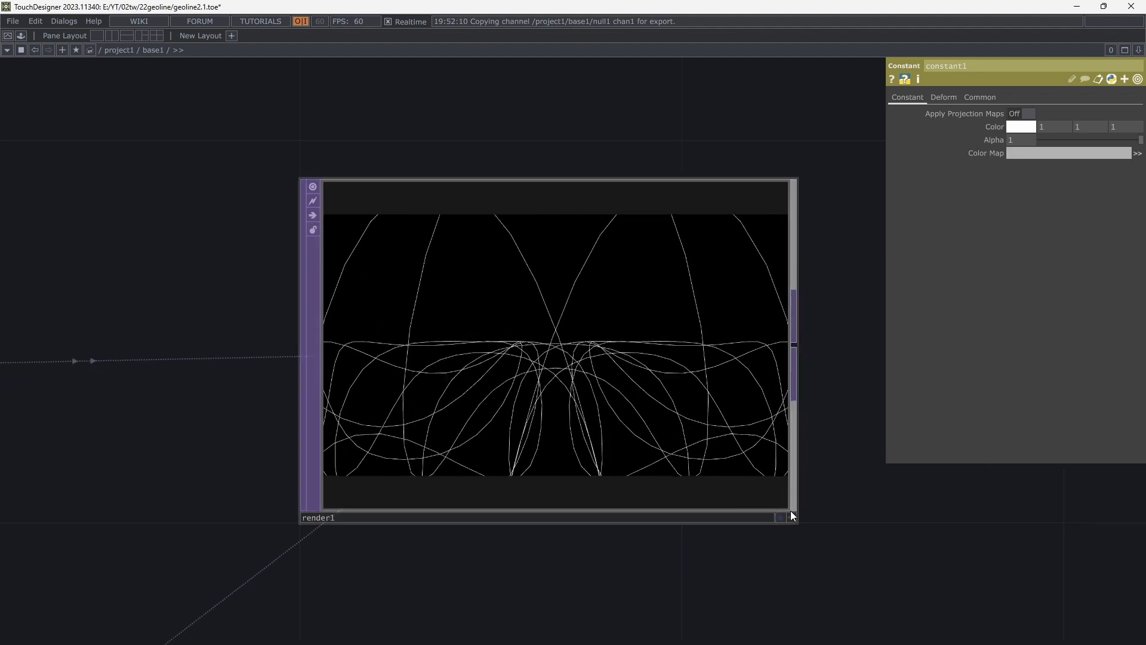
scroll(838, 521, "down", 5)
left_click(811, 517)
Make the cam1 viewer active and switch it to the Front Viewport
left_click_drag(550, 323, 769, 279)
scroll(402, 326, "down", 3)
left_click_drag(366, 496, 419, 356)
left_click(690, 489)
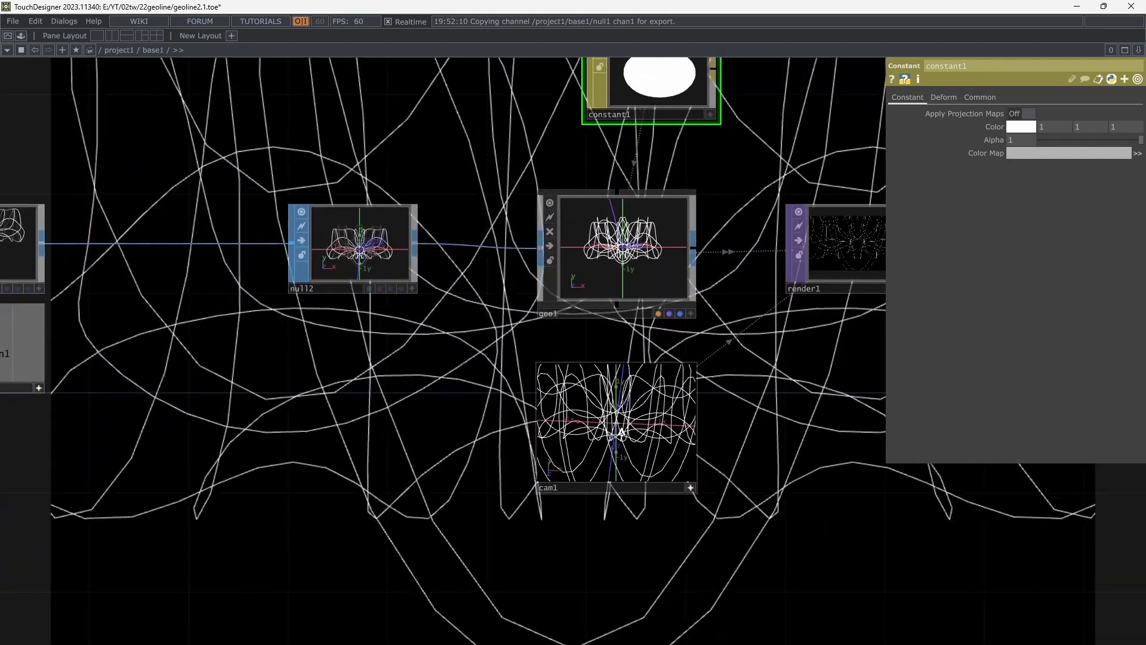
right_click(629, 432)
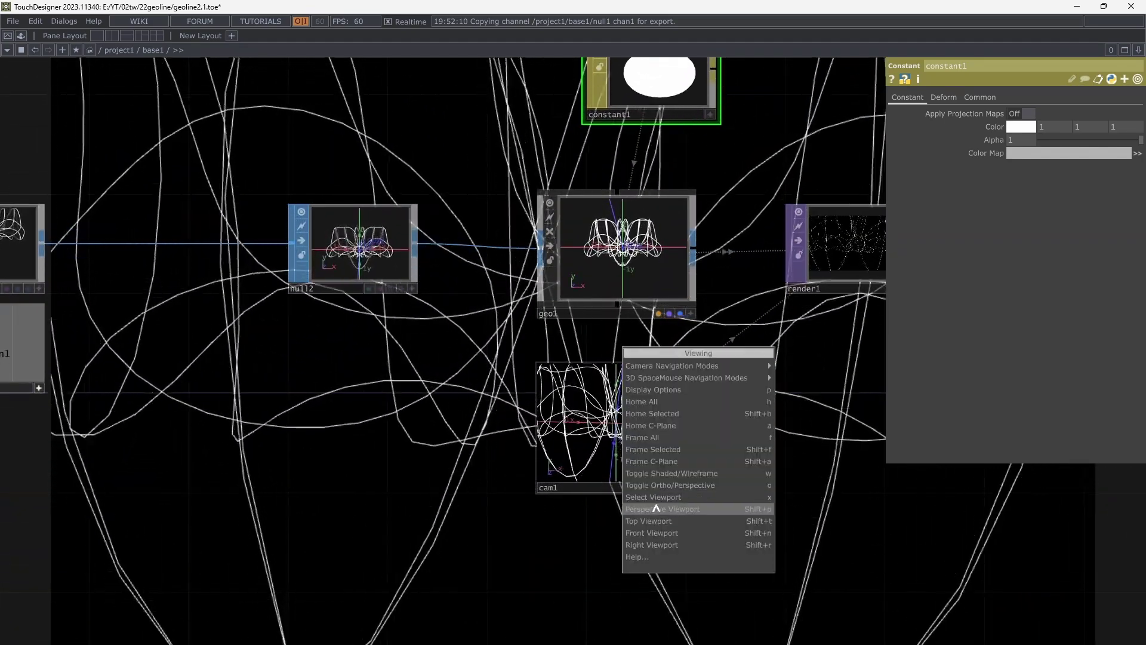
left_click(638, 532)
middle_click_drag(450, 441, 607, 368)
left_click_drag(608, 369, 606, 370)
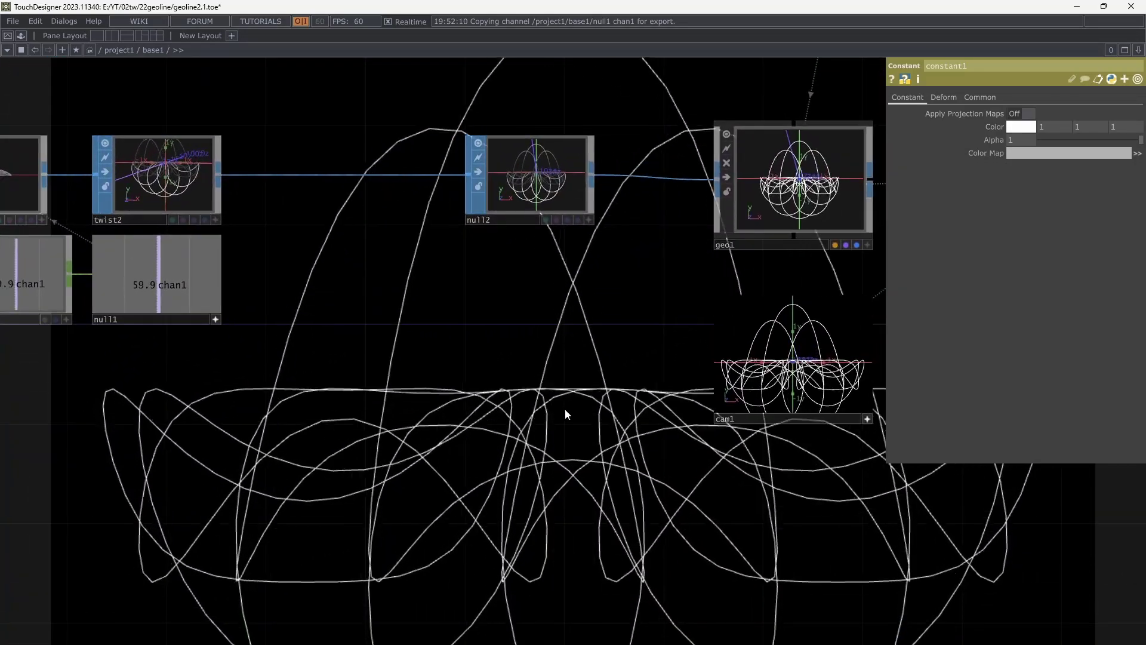
Smooth the lines by raising the Divisions of circle1 to 50, 100 and finally 200
left_click_drag(573, 447, 884, 472)
scroll(565, 485, "down", 1)
left_click_drag(441, 459, 671, 549)
left_click_drag(182, 436, 412, 467)
left_click(284, 363)
left_click_drag(459, 297, 496, 327)
middle_click_drag(496, 326, 550, 378)
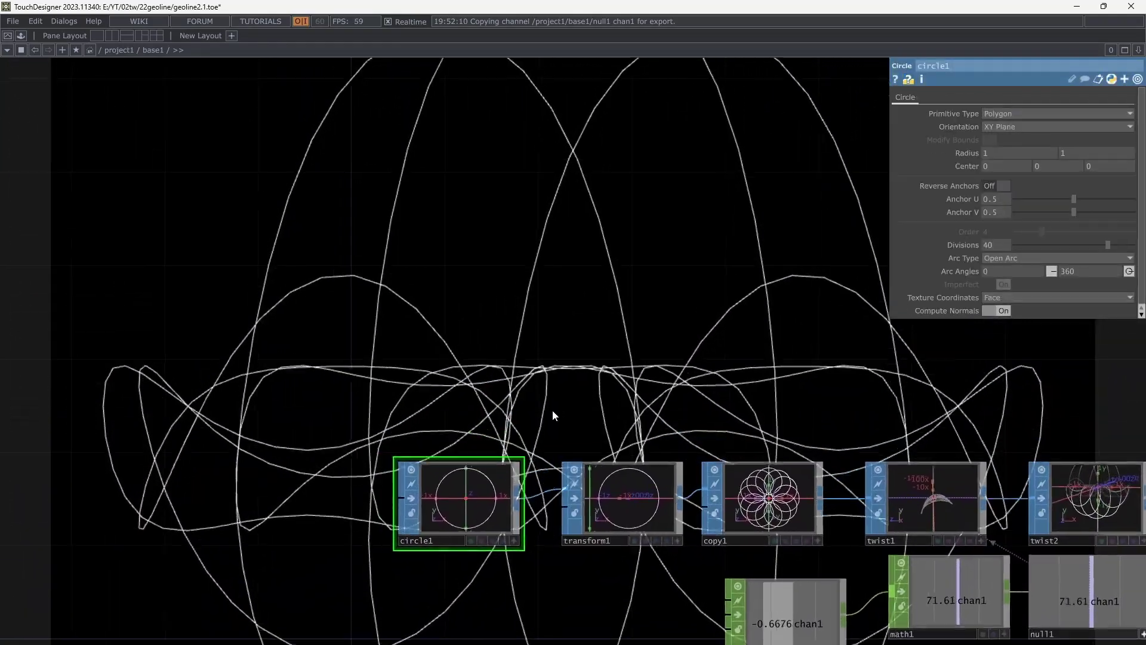
left_click_drag(1119, 248, 1134, 246)
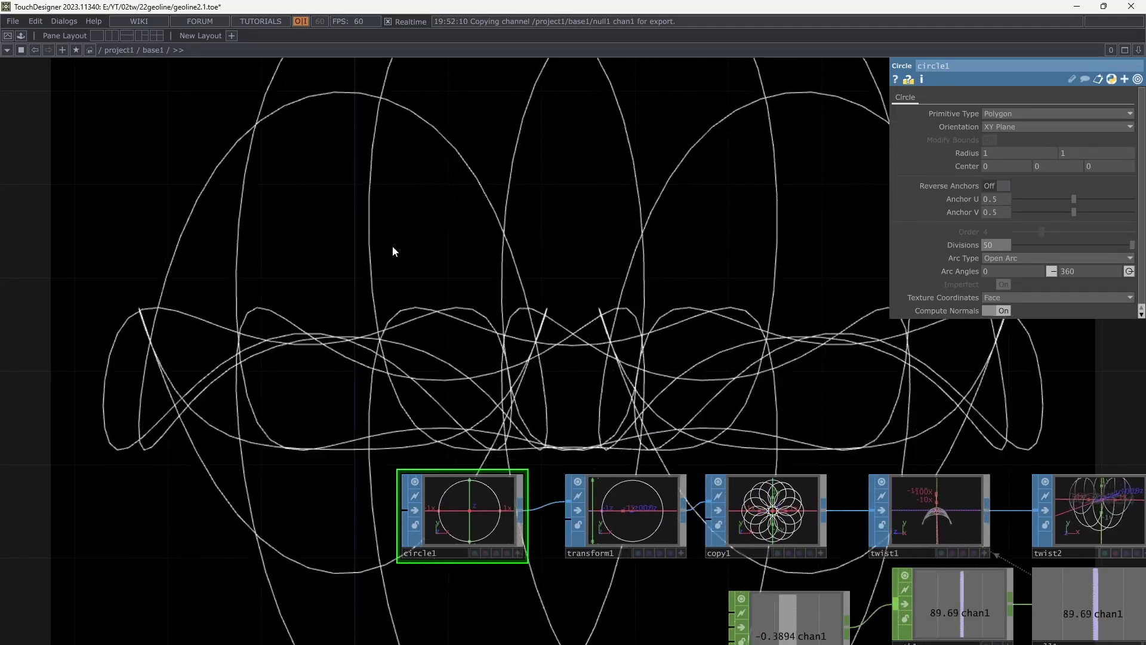
type("100")
key("Return")
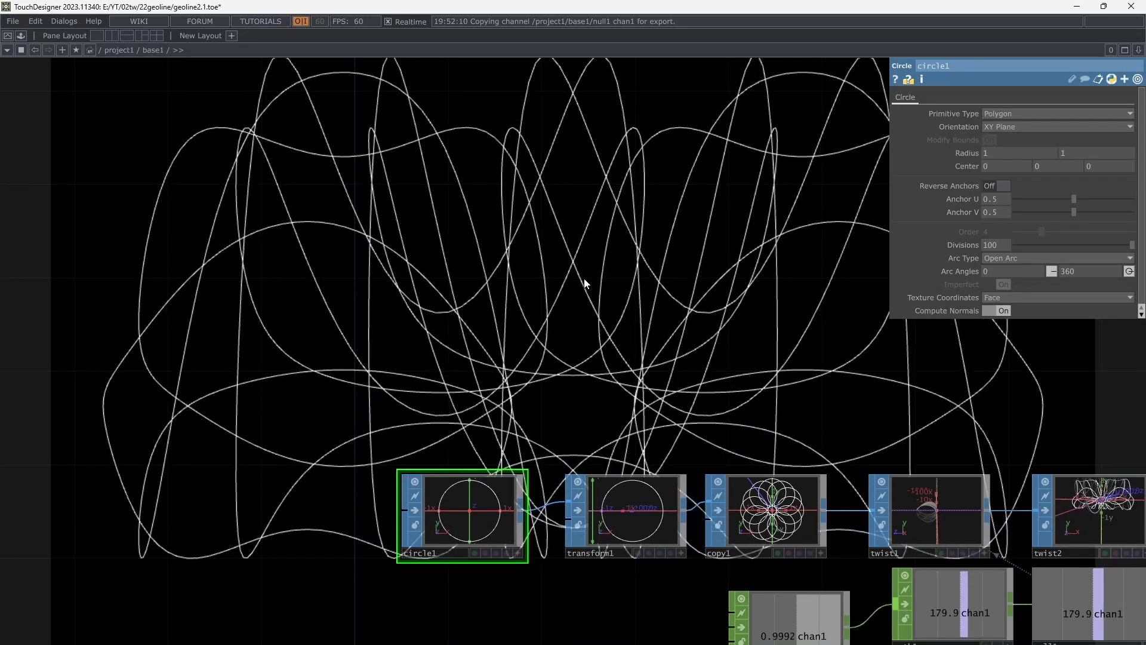
type("2")
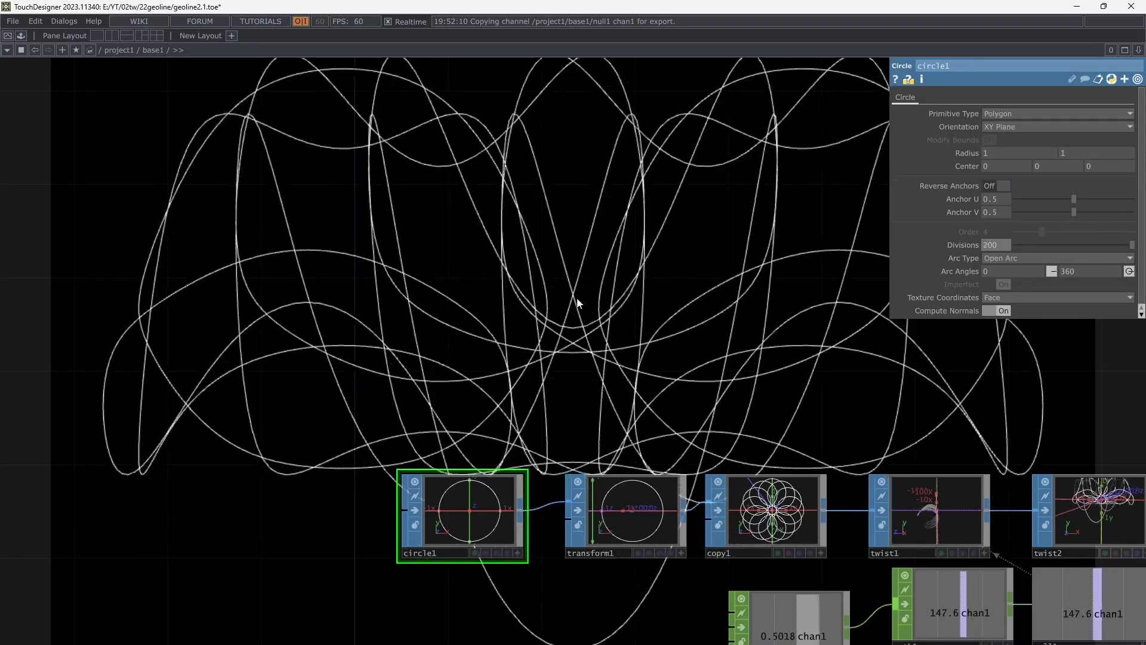
key("Return")
Move circle1 and transform1 away from copy1 and insert a Noise SOP on the wire between transform1 and copy1
left_click_drag(700, 291, 670, 260)
right_click_drag(607, 385, 503, 481)
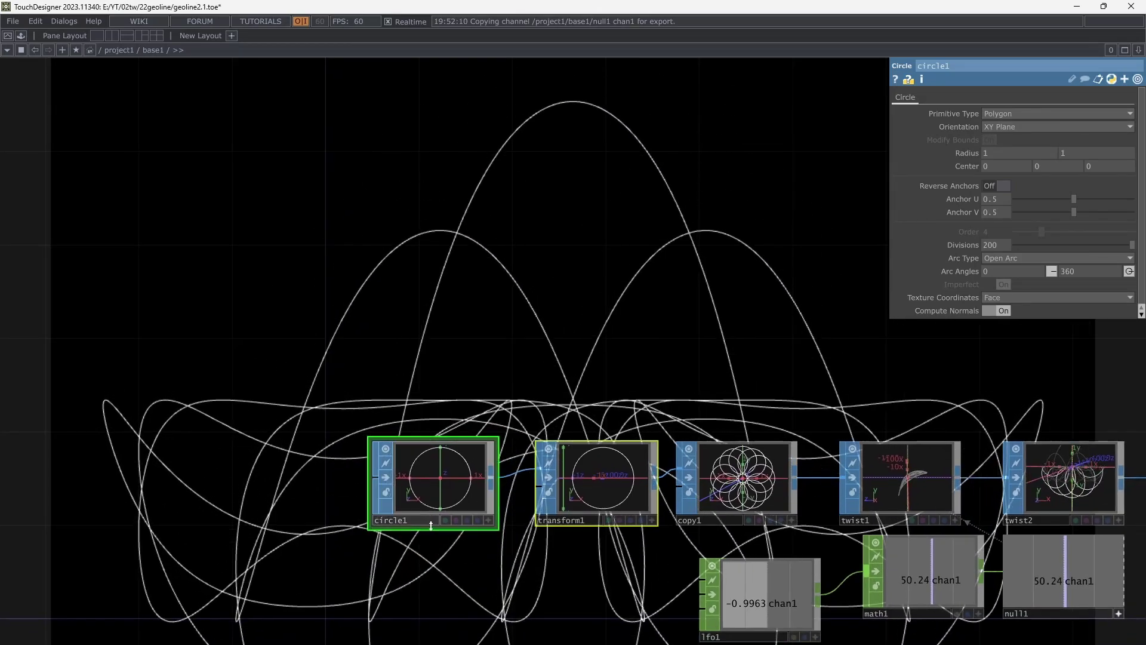
left_click_drag(599, 486, 412, 485)
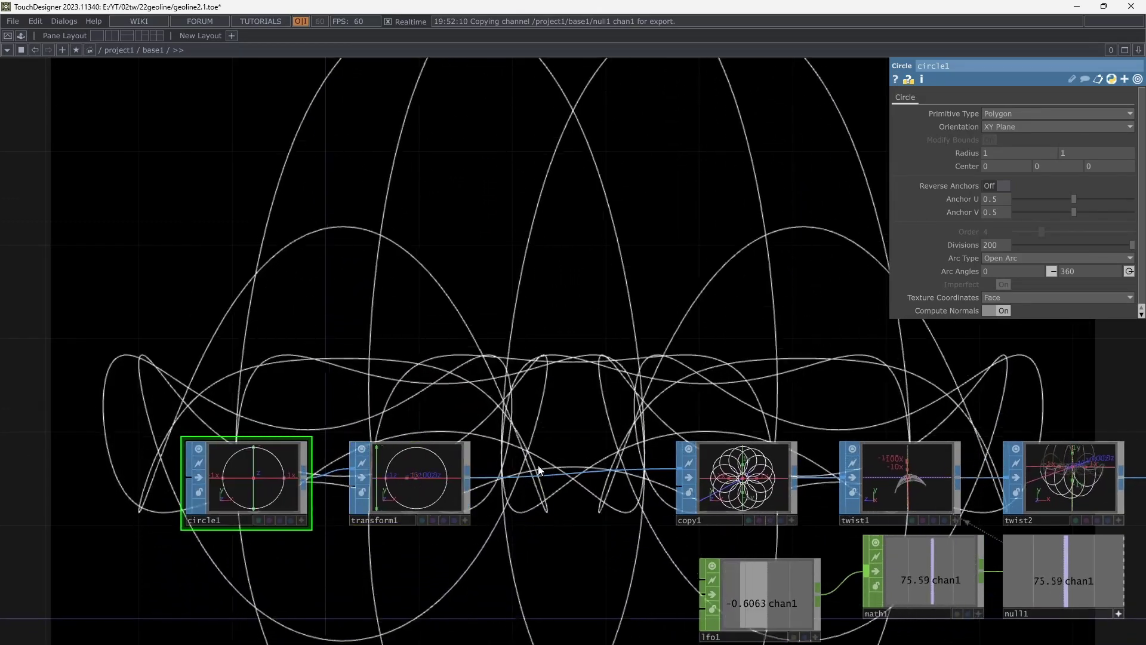
right_click(546, 471)
left_click(559, 467)
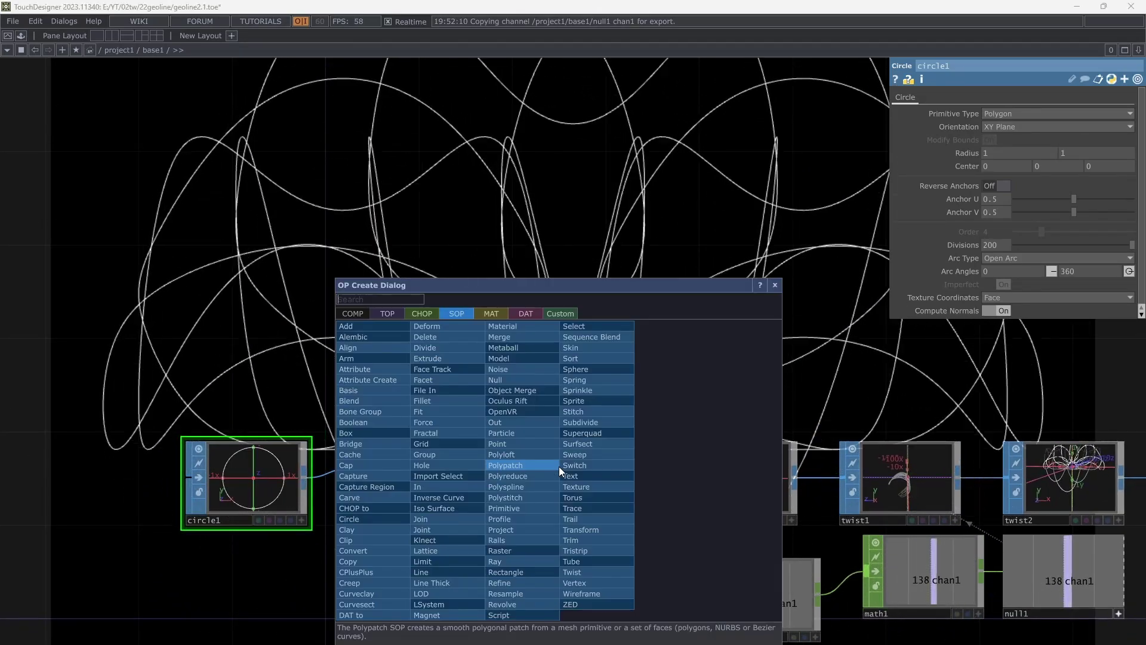
type("no")
key("Return")
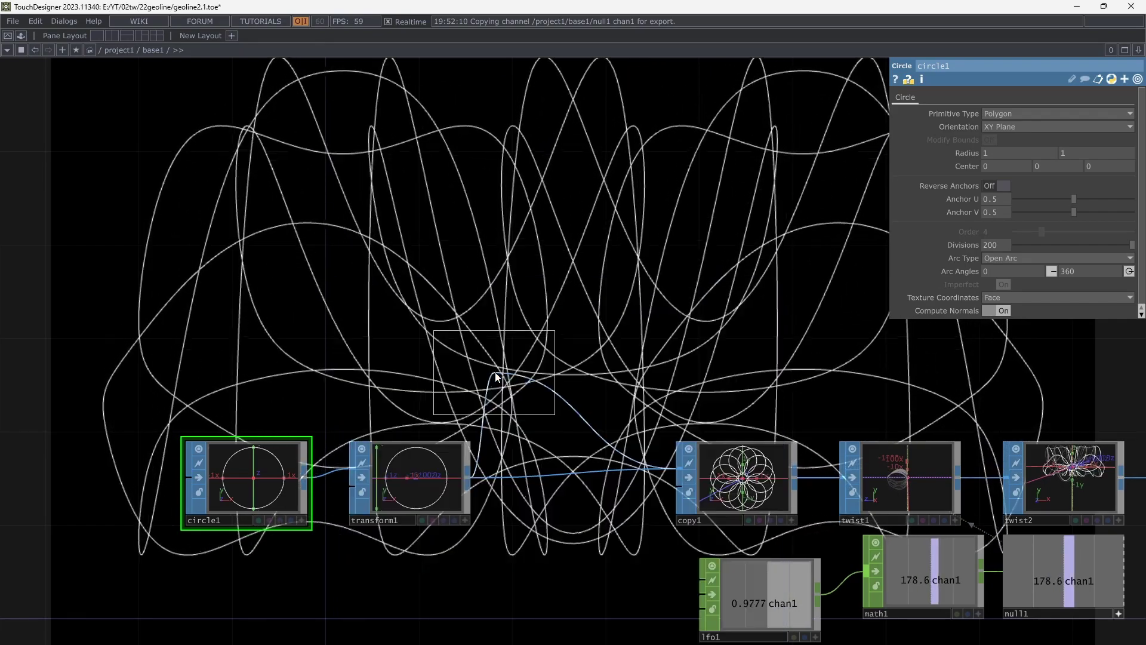
left_click(563, 465)
left_click_drag(677, 359, 494, 383)
left_click_drag(599, 388, 538, 486)
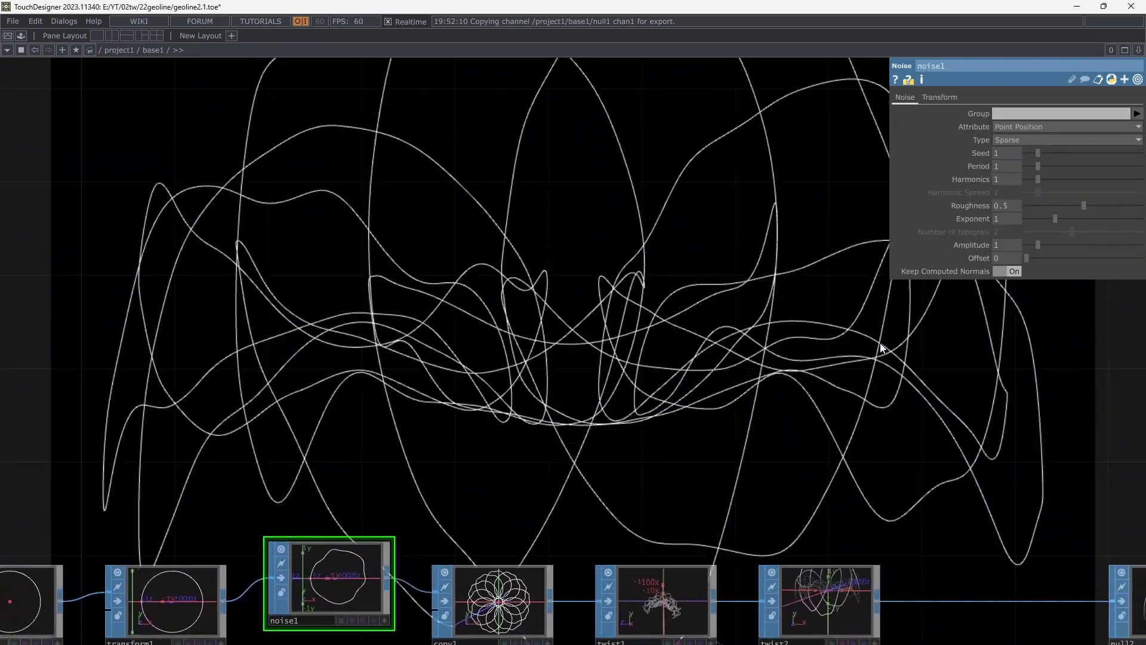
Try the Top Viewport on the cam1 viewer
left_click_drag(778, 429, 732, 414)
scroll(657, 350, "down", 5)
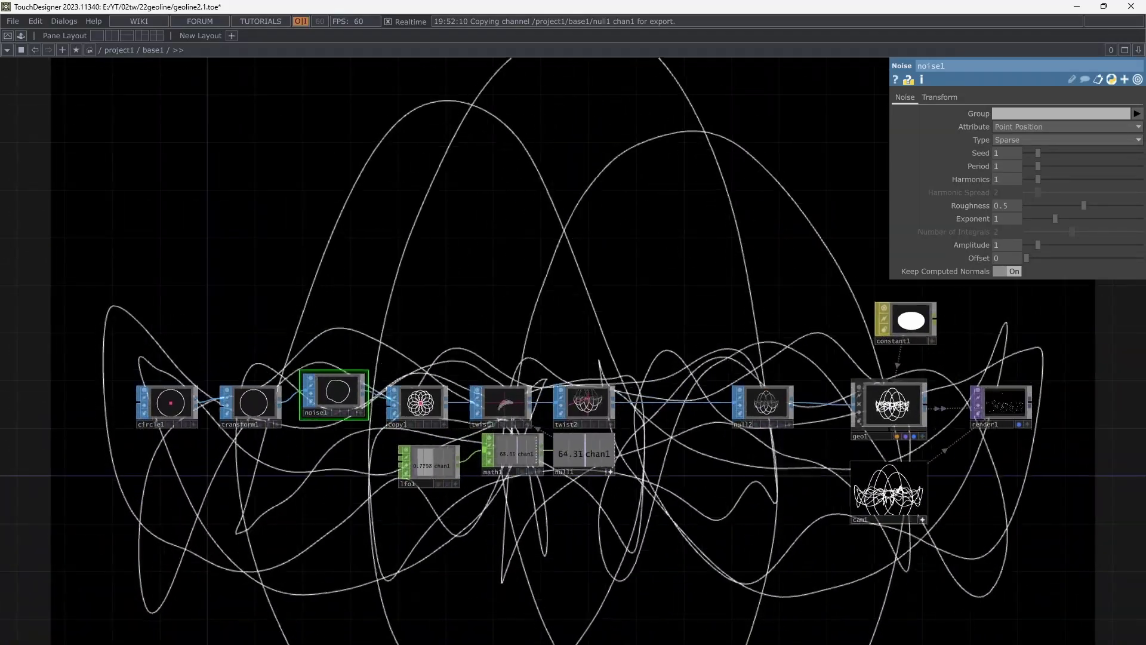
right_click(906, 413)
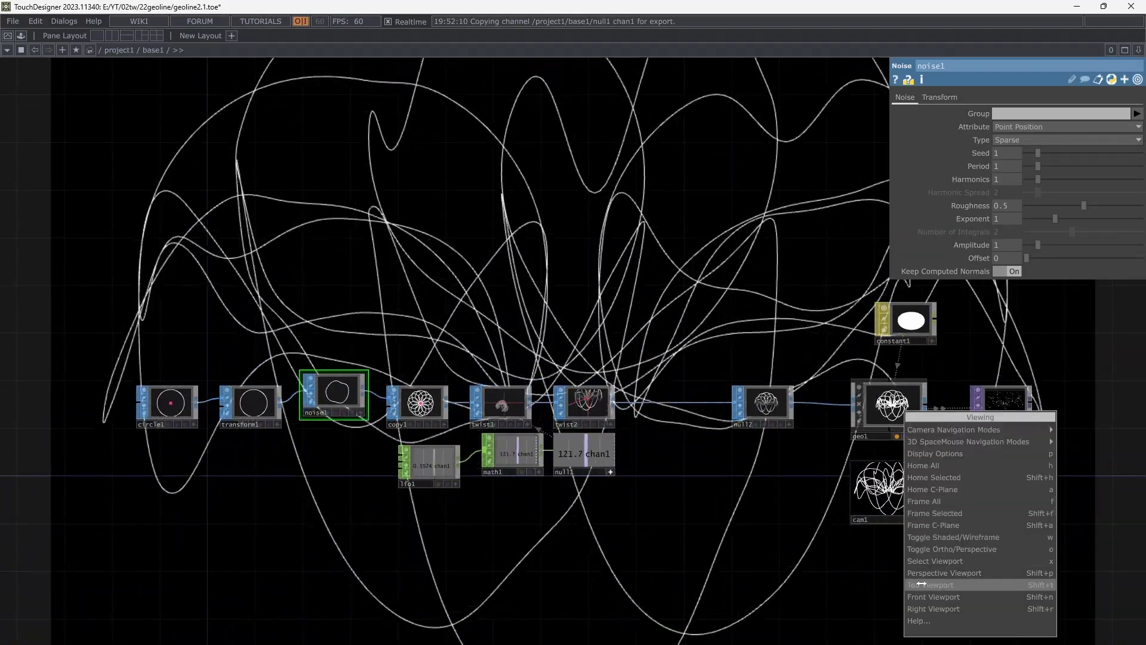
left_click(922, 583)
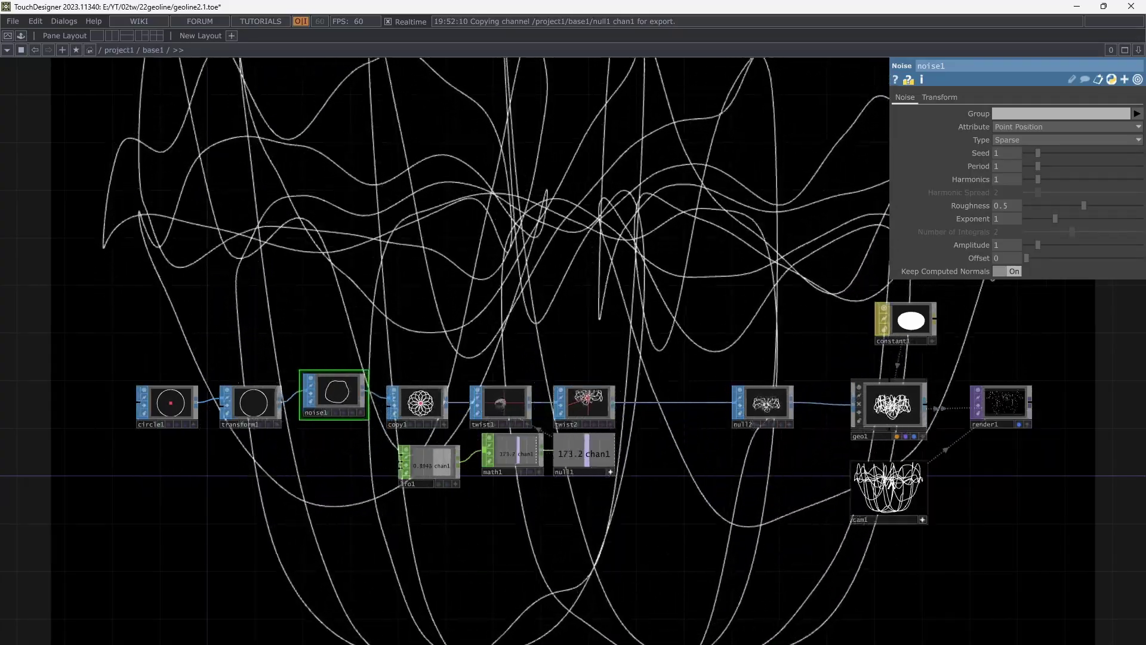
right_click(894, 436)
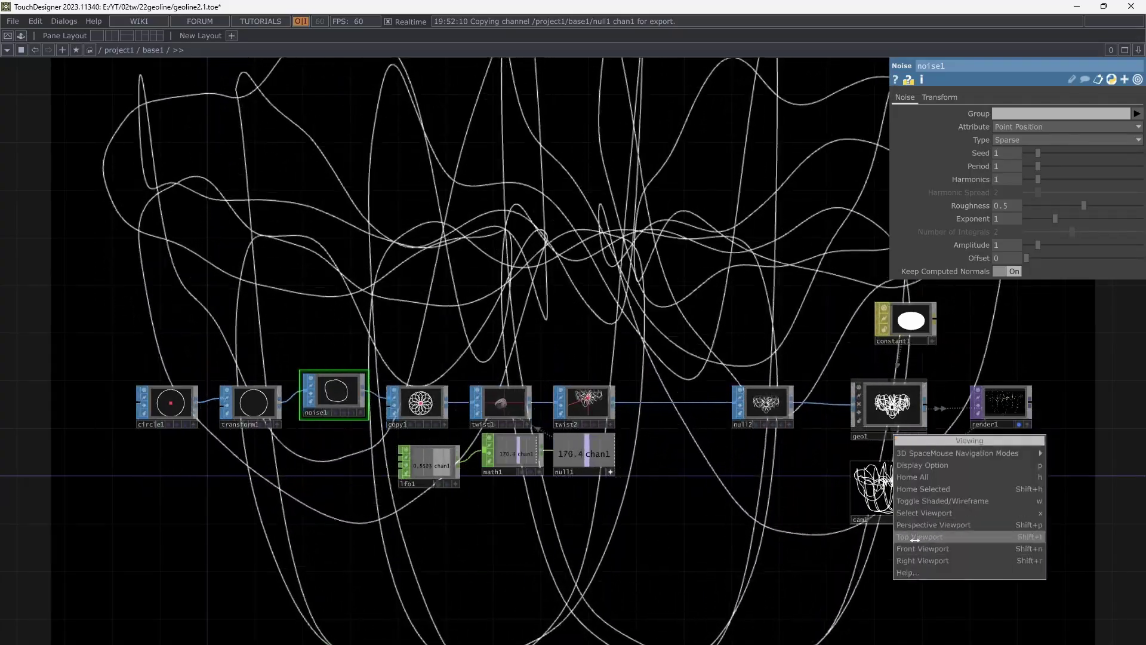
left_click(910, 556)
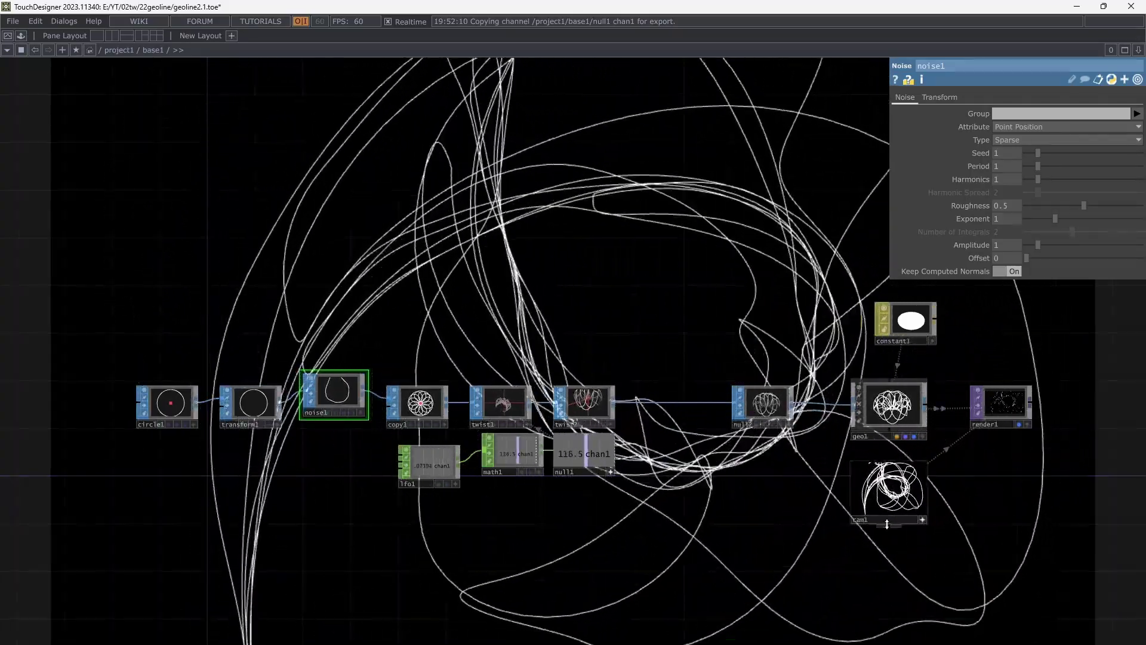
scroll(906, 551, "down", 3)
left_click_drag(837, 397, 997, 386)
left_click_drag(913, 366, 783, 282)
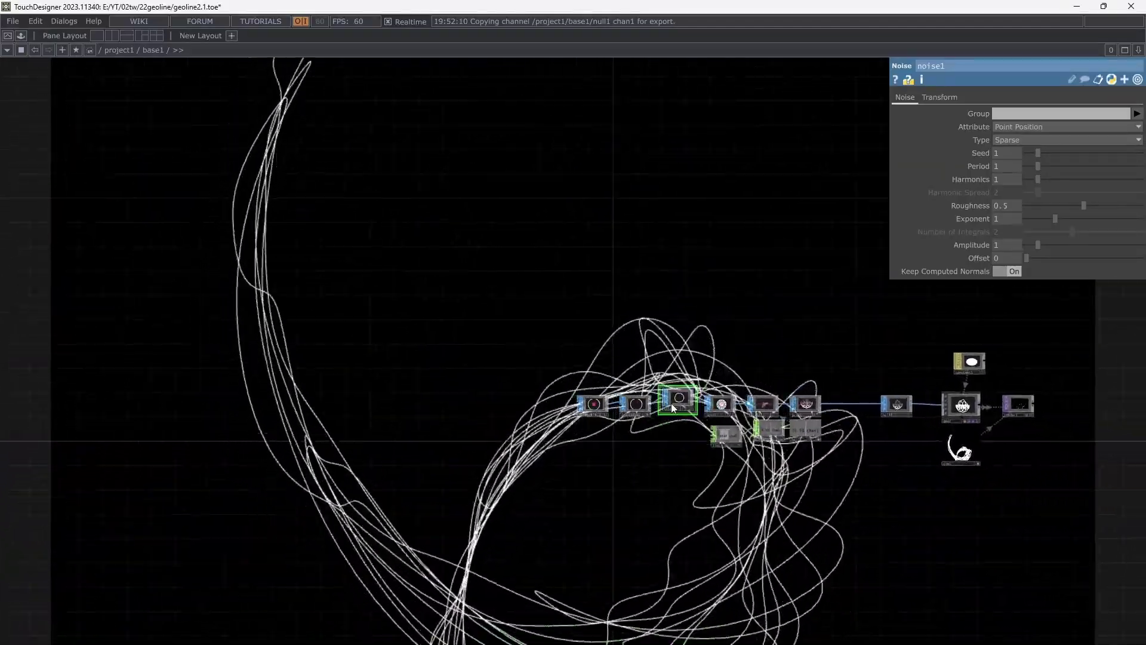
Set the Amplitude of noise1 to 0.32, its Exponent to 1.25 and its Period to 6.09
scroll(671, 403, "up", 6)
left_click_drag(745, 171, 764, 386)
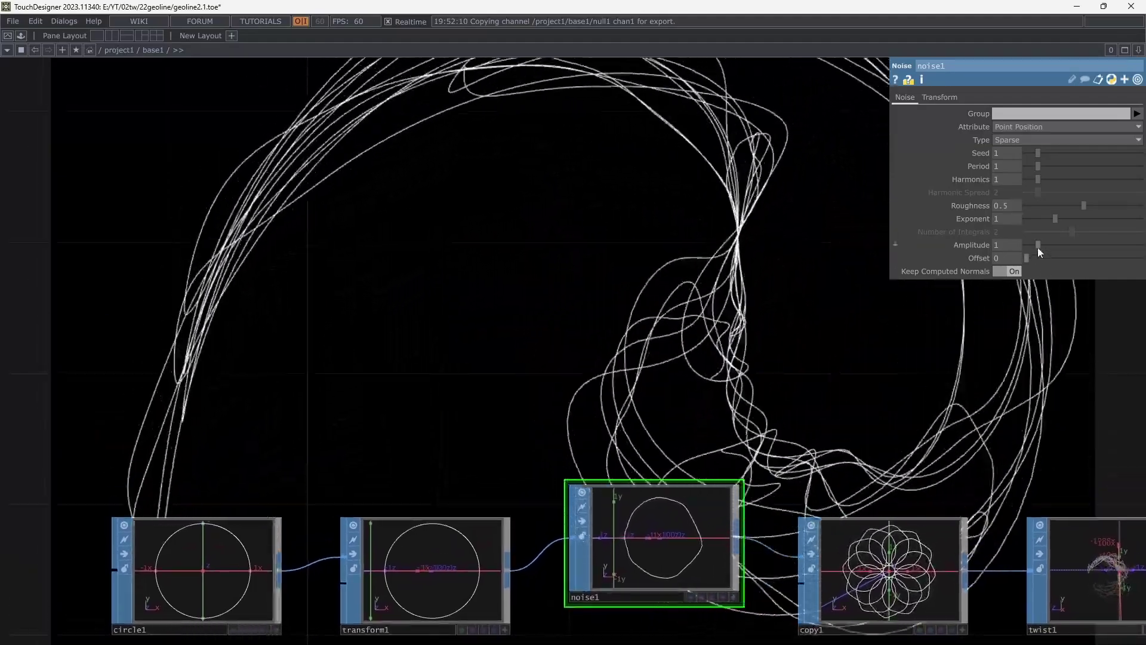
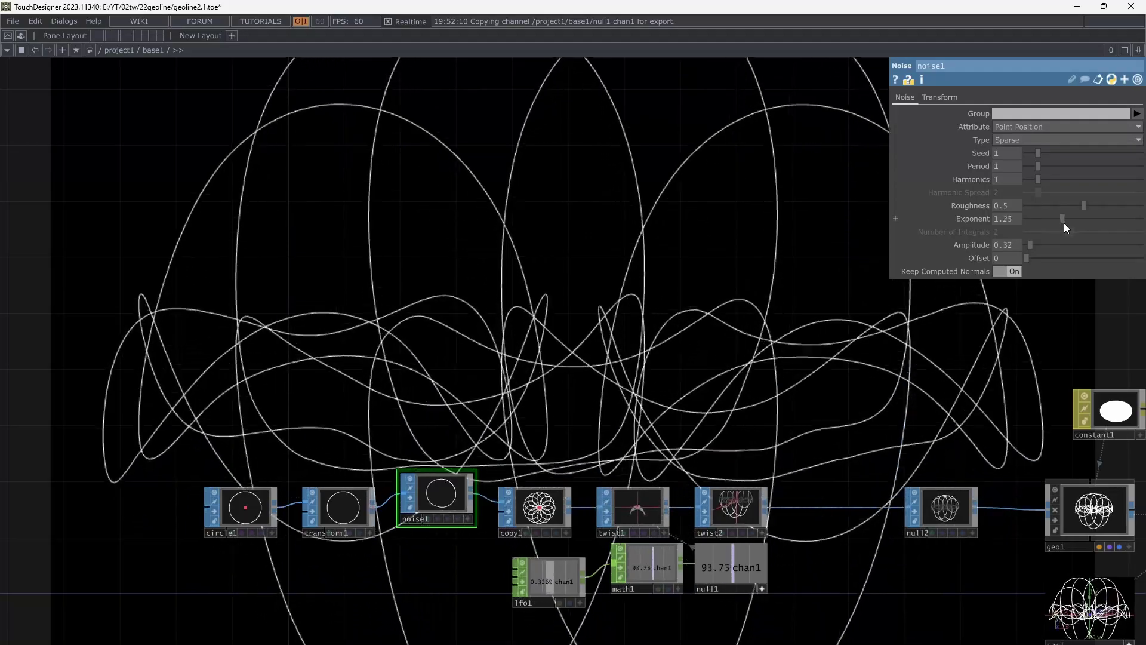
left_click_drag(1037, 168, 1095, 181)
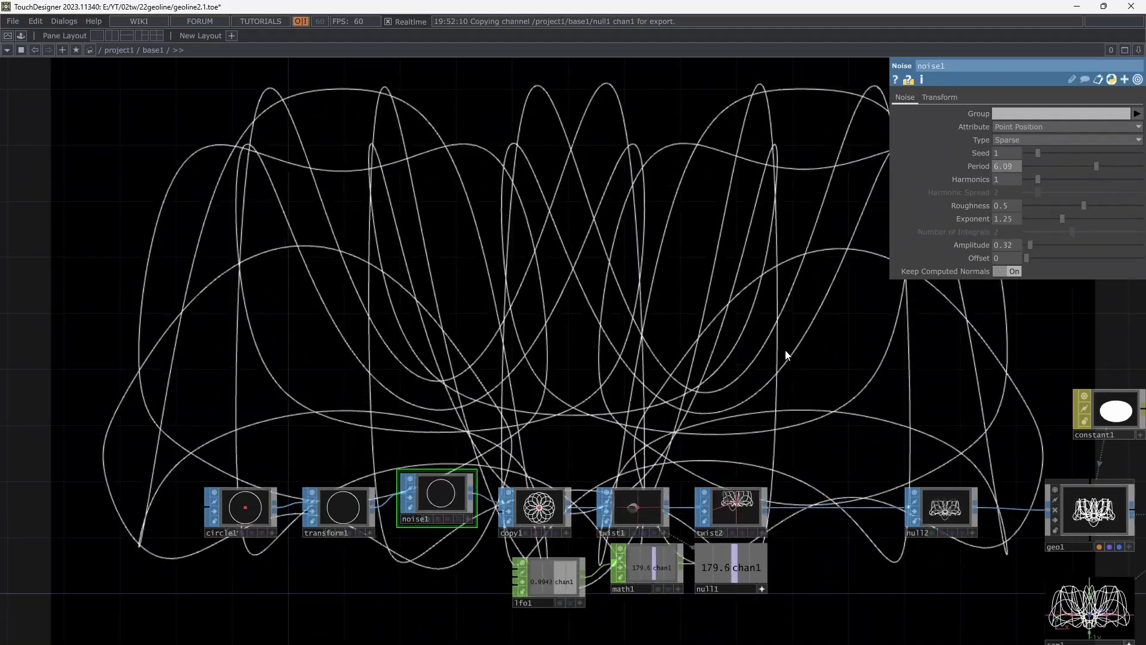
Set the upper To Range value of math1 to 360 to widen the animated bend strength
left_click_drag(786, 355, 639, 305)
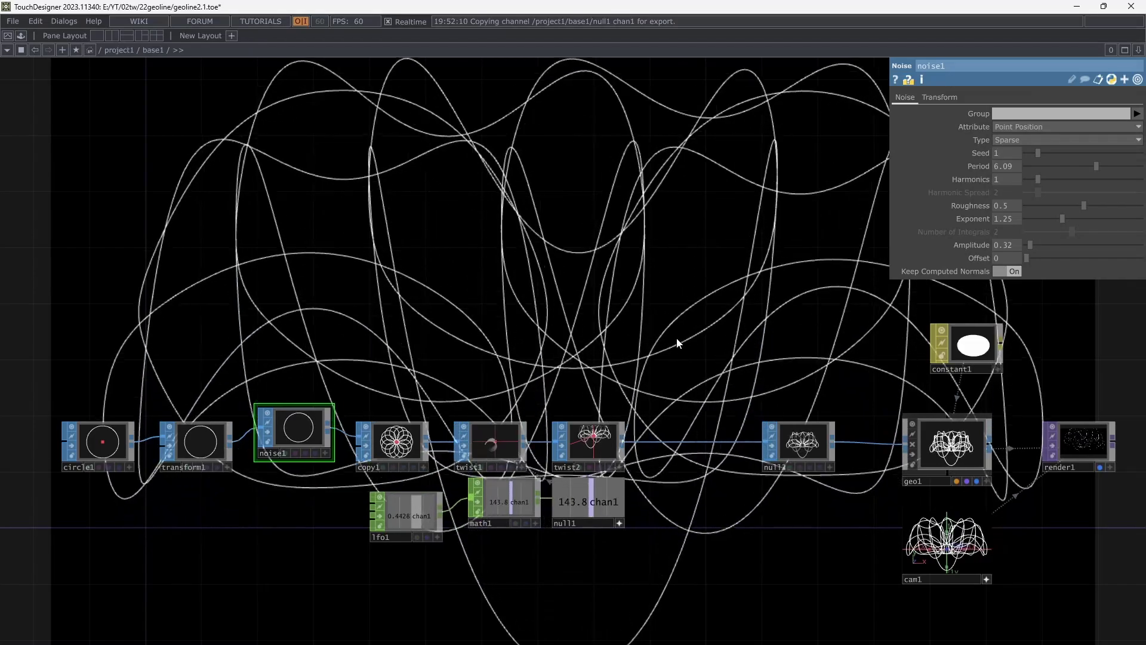
scroll(508, 373, "up", 3)
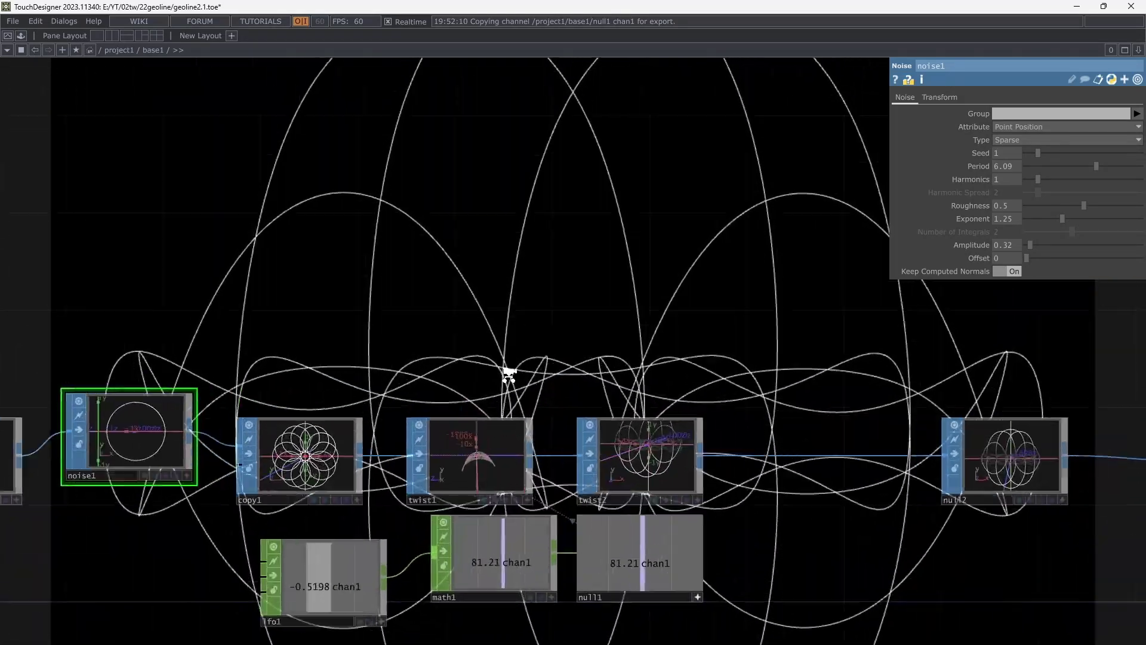
left_click(457, 415)
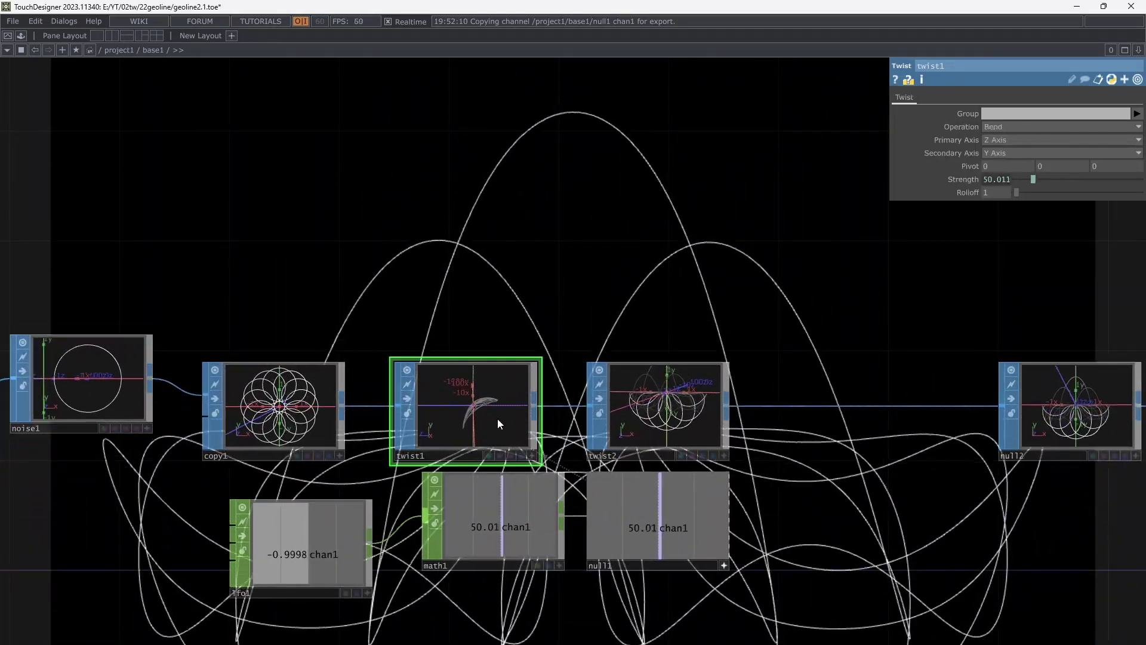
left_click(501, 517)
left_click(1091, 128)
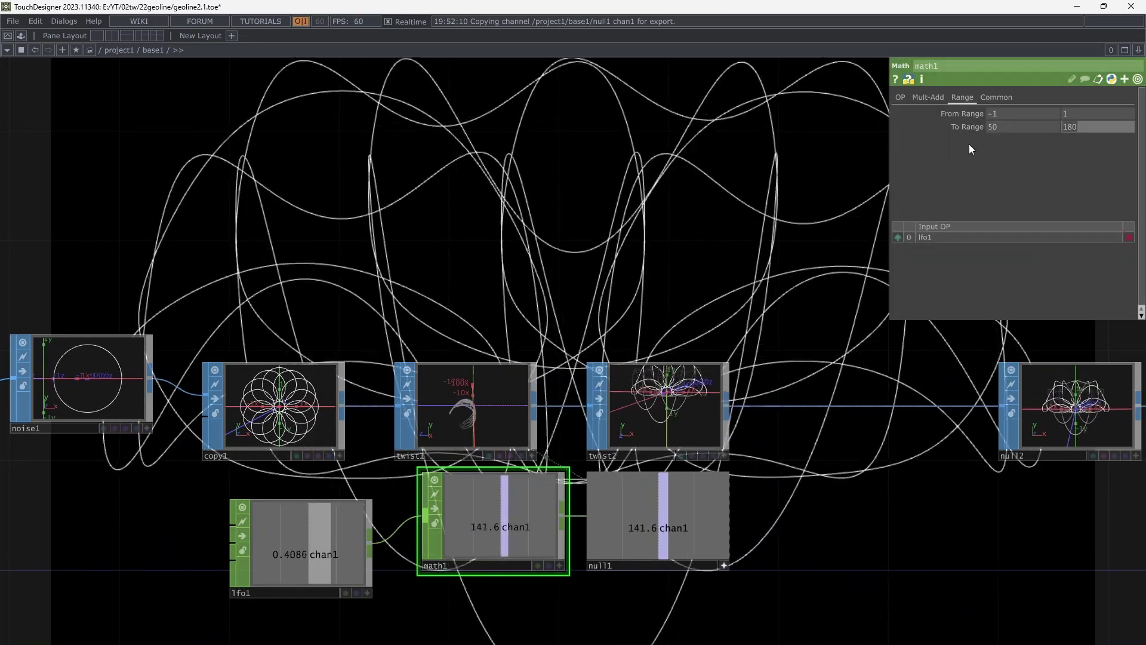
type("360")
key("Return")
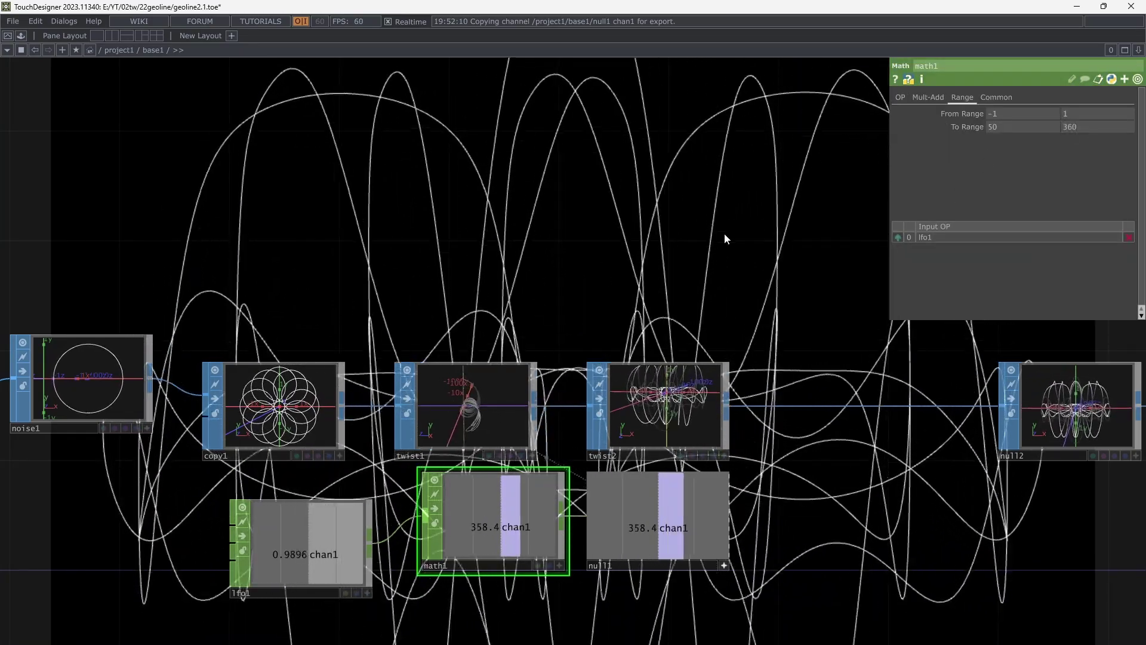
left_click_drag(725, 238, 737, 436)
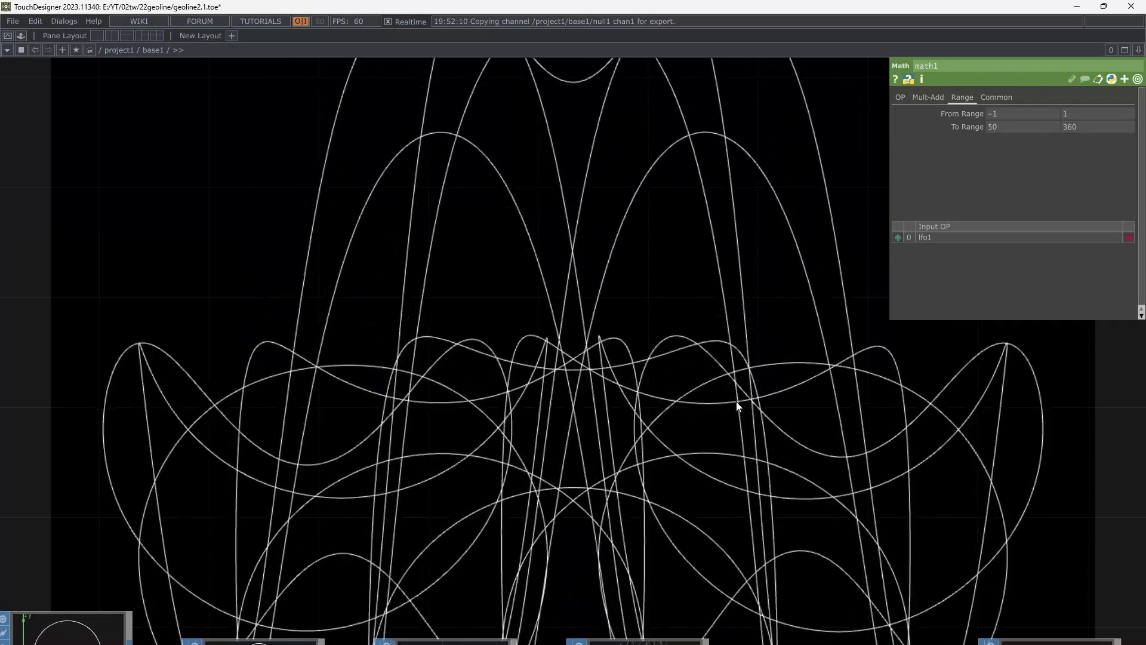
scroll(742, 405, "down", 7)
left_click_drag(886, 525, 840, 504)
scroll(836, 503, "up", 4)
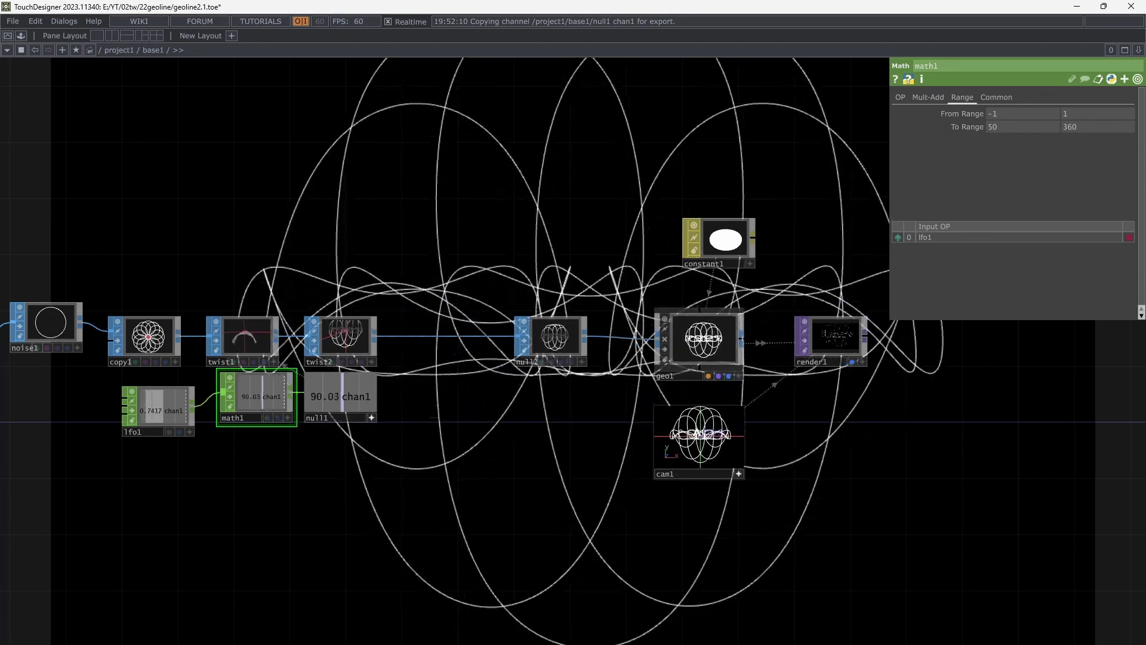
left_click_drag(822, 464, 680, 504)
scroll(640, 418, "up", 2)
scroll(638, 418, "up", 4)
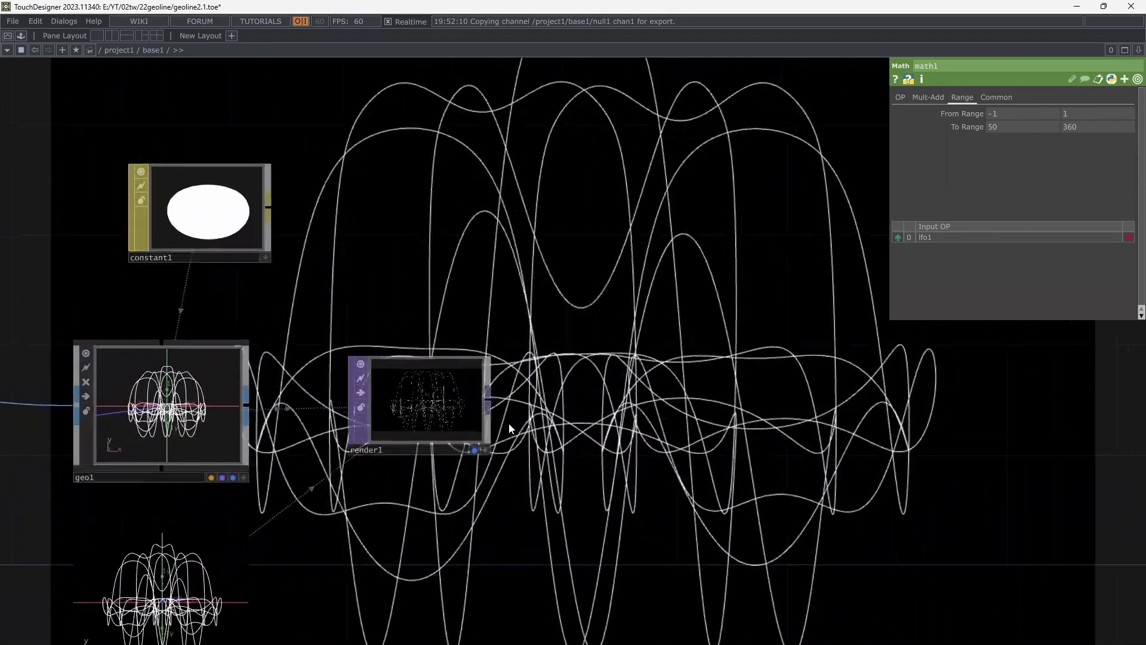
right_click(471, 405)
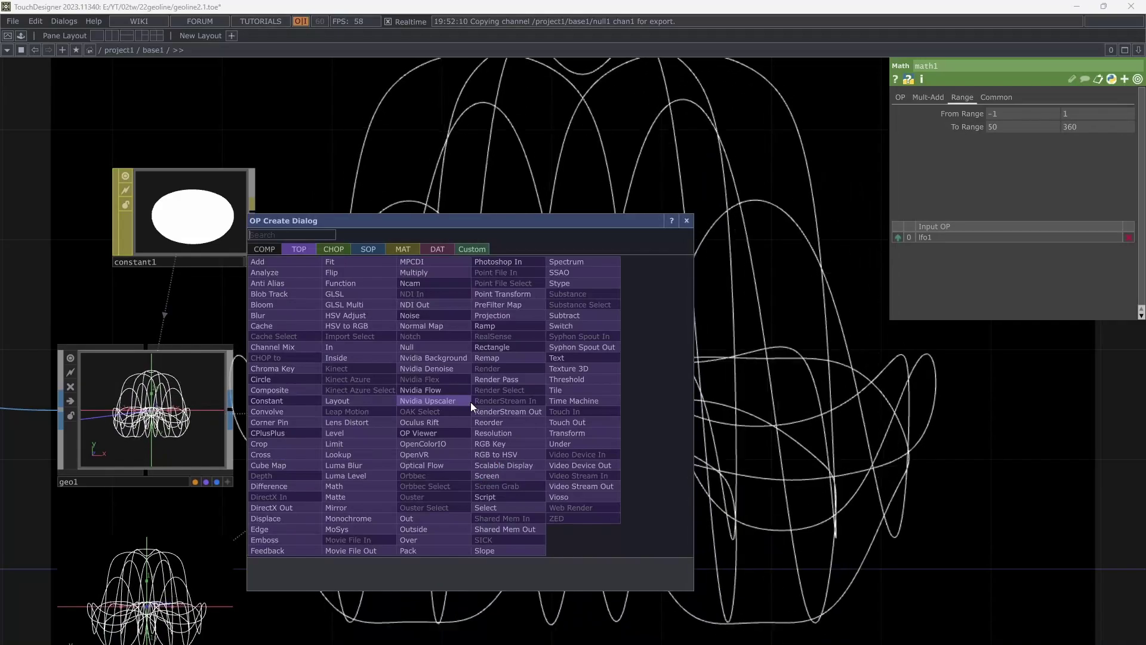
type("ra")
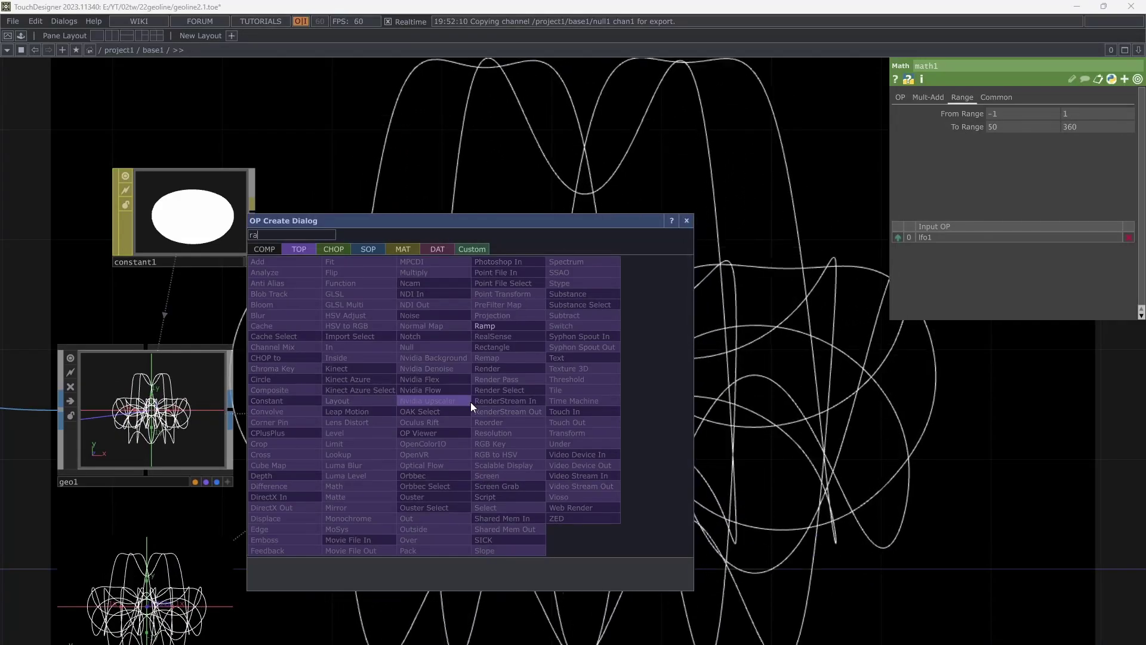
left_click(491, 327)
left_click(607, 408)
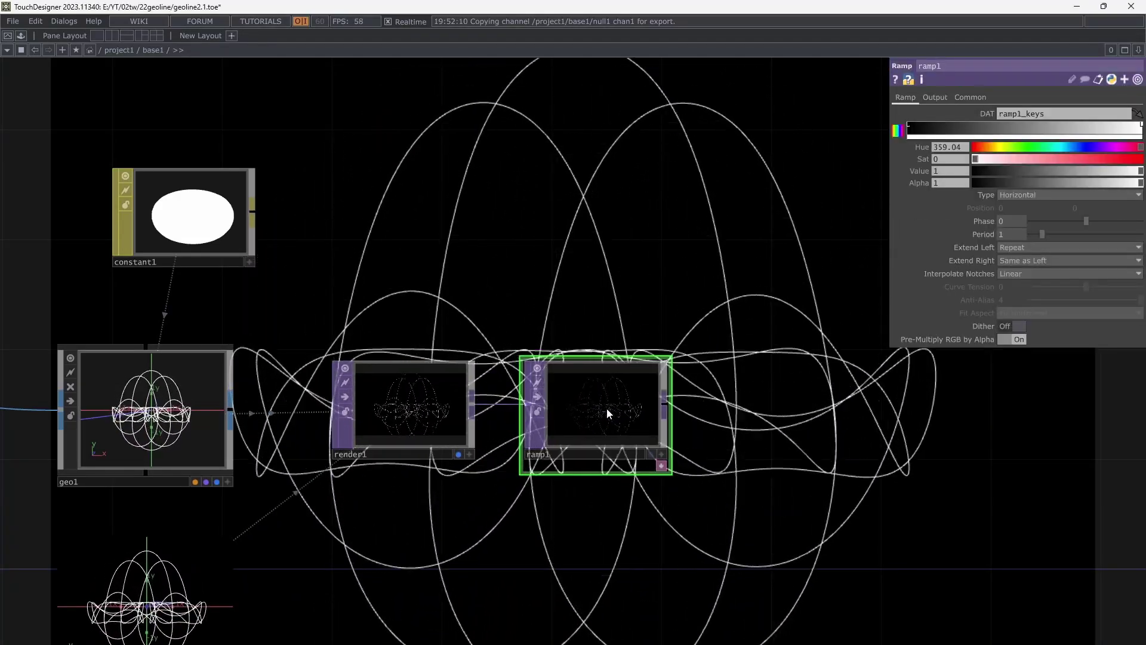
scroll(633, 423, "up", 5)
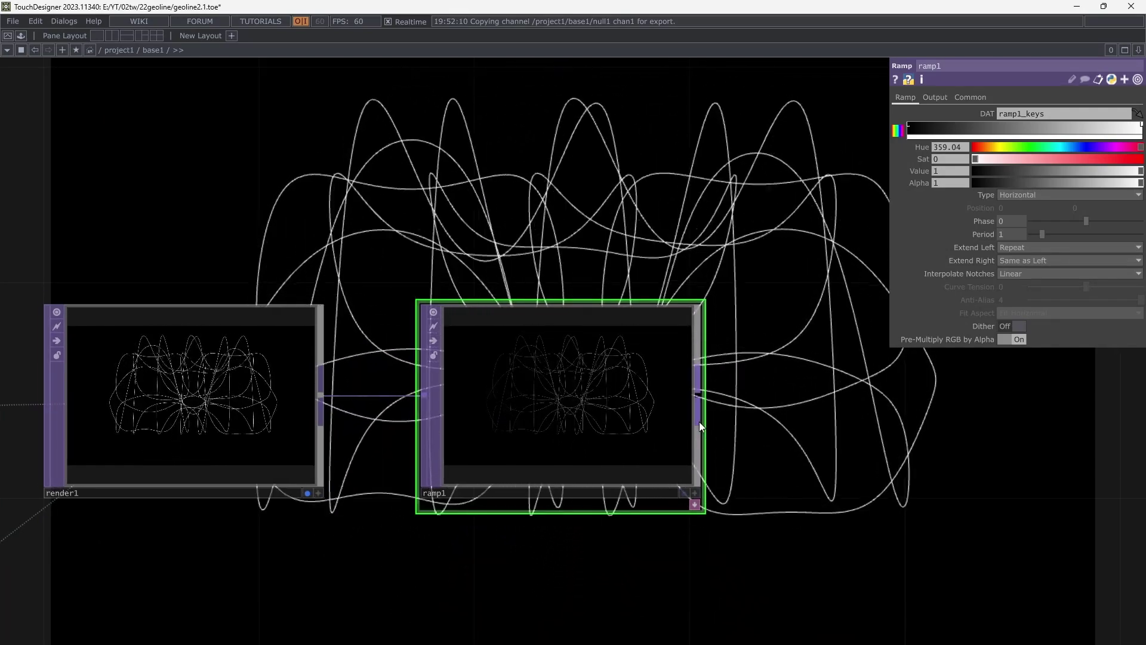
scroll(700, 418, "down", 5)
scroll(723, 424, "up", 3)
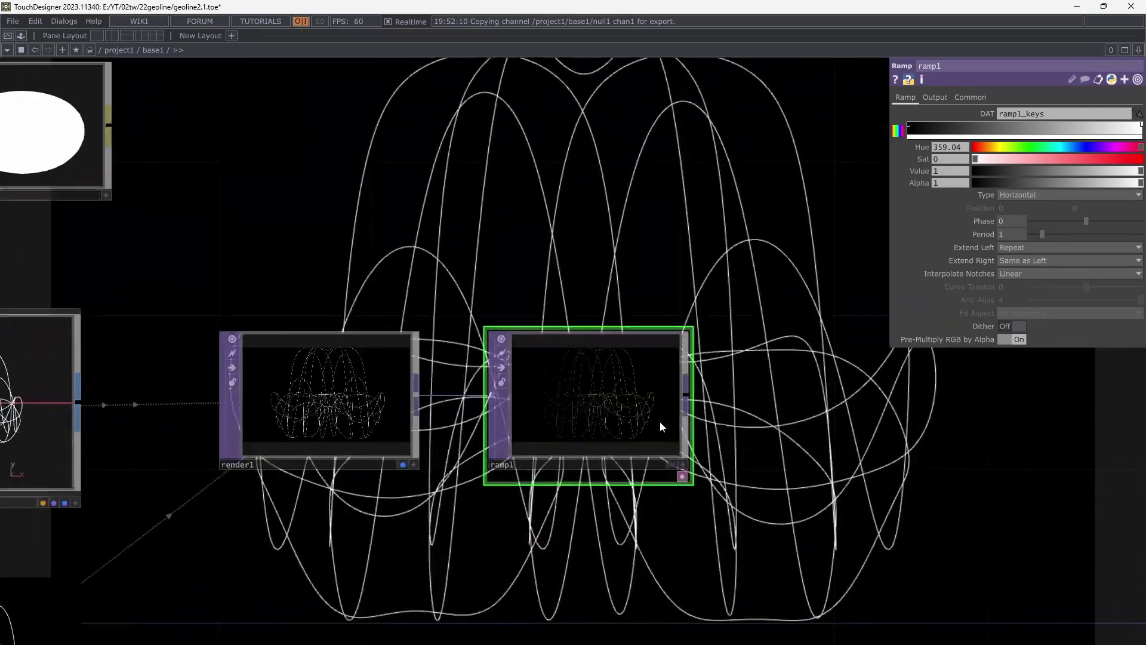
key("Delete")
Change the constant1 material color to light green with Hue 138 and Saturation 0.46
scroll(636, 404, "down", 4)
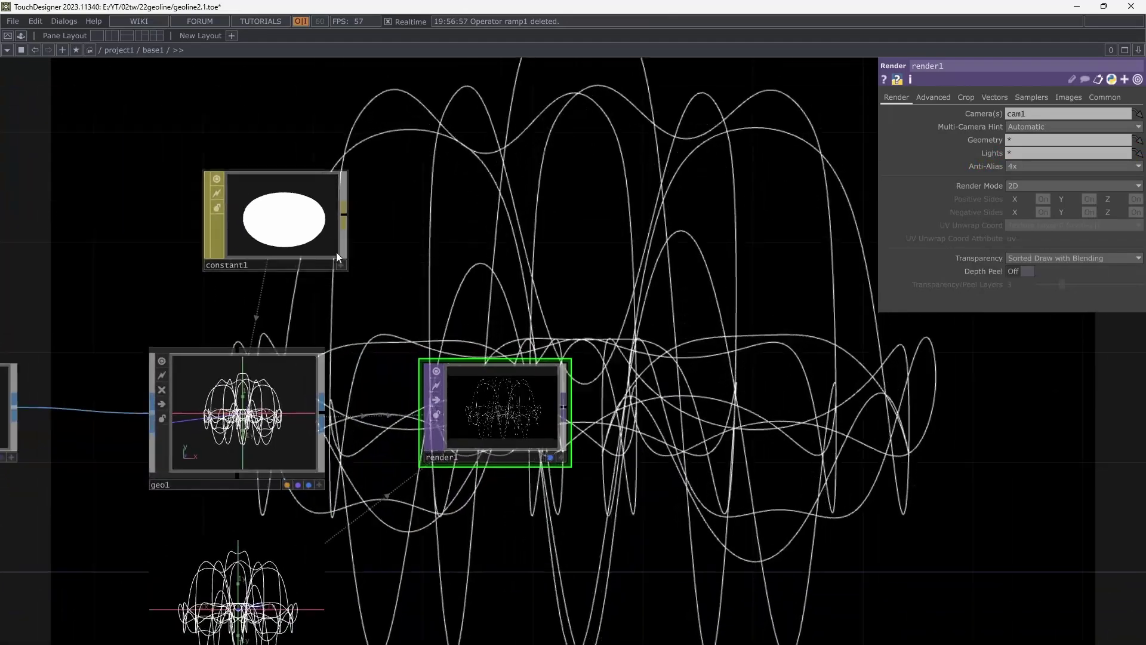
left_click(337, 257)
left_click(1020, 124)
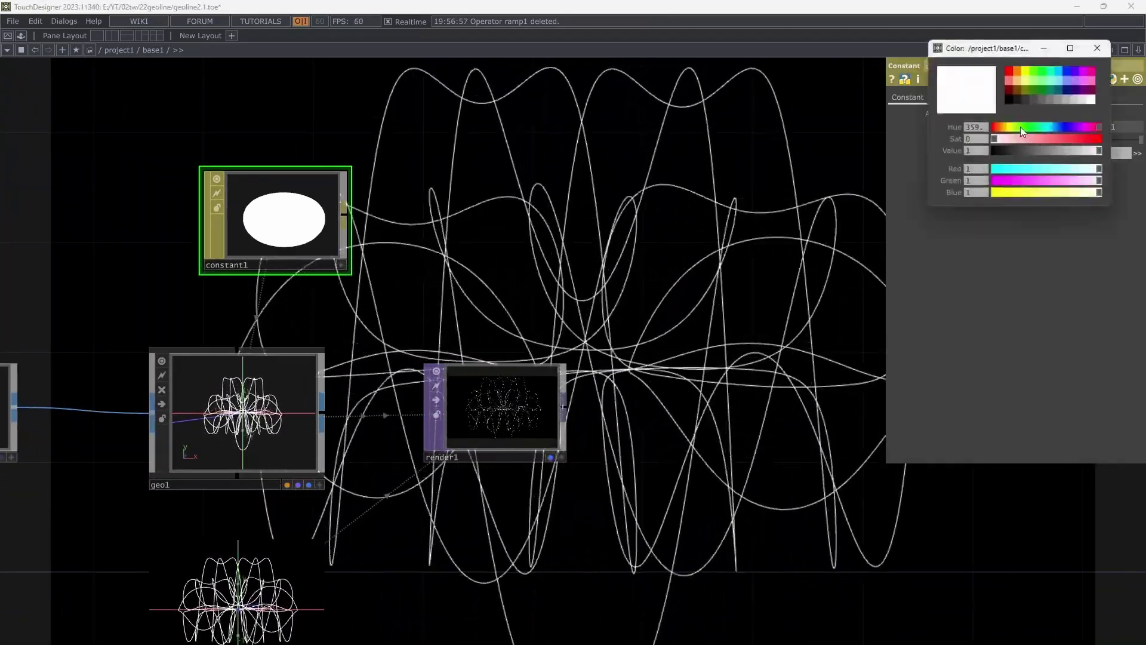
left_click(1008, 127)
left_click_drag(997, 138, 1048, 138)
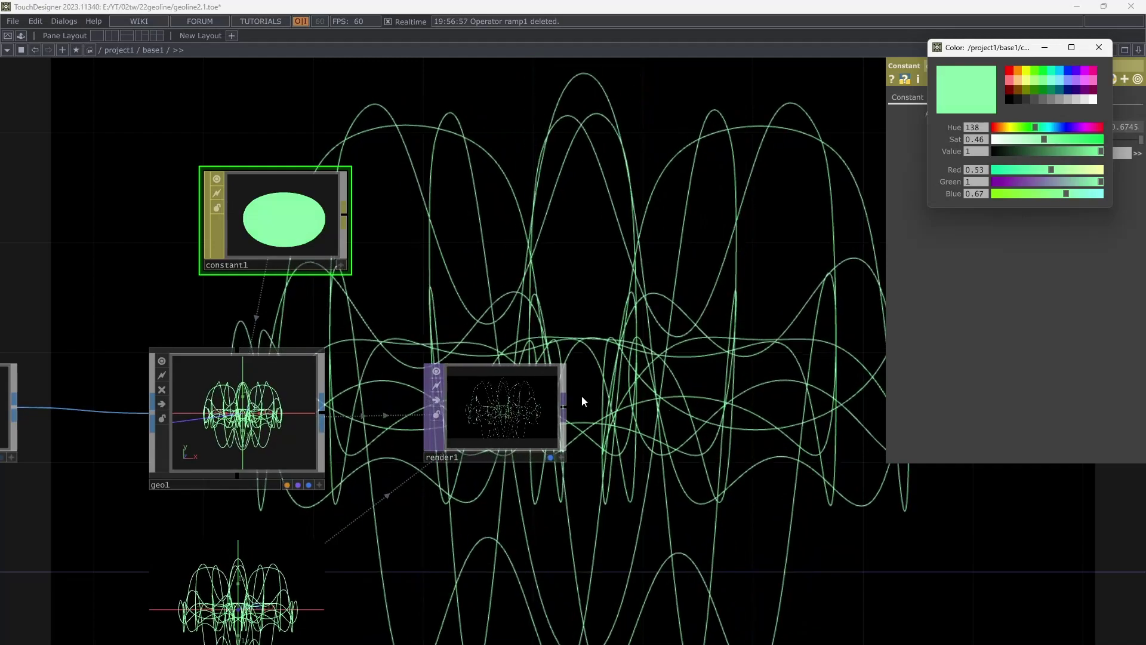
Append a Bloom TOP to the output of render1 and look at the glow up close
left_click(565, 406)
type("bloo")
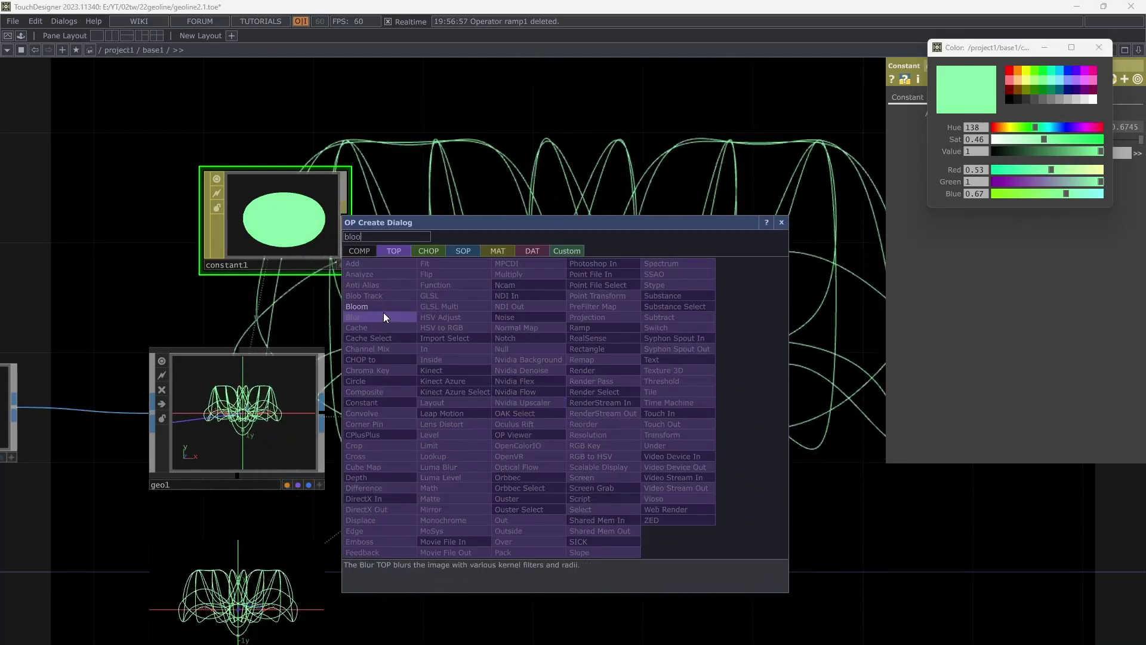
left_click(384, 310)
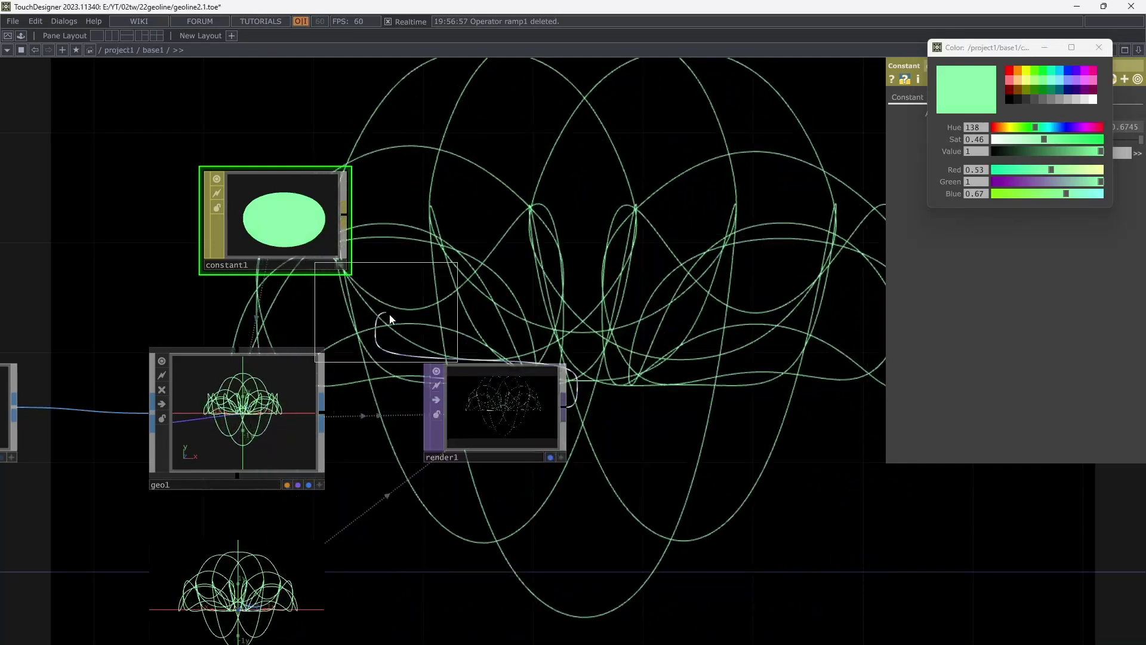
left_click(674, 409)
scroll(682, 428, "up", 6)
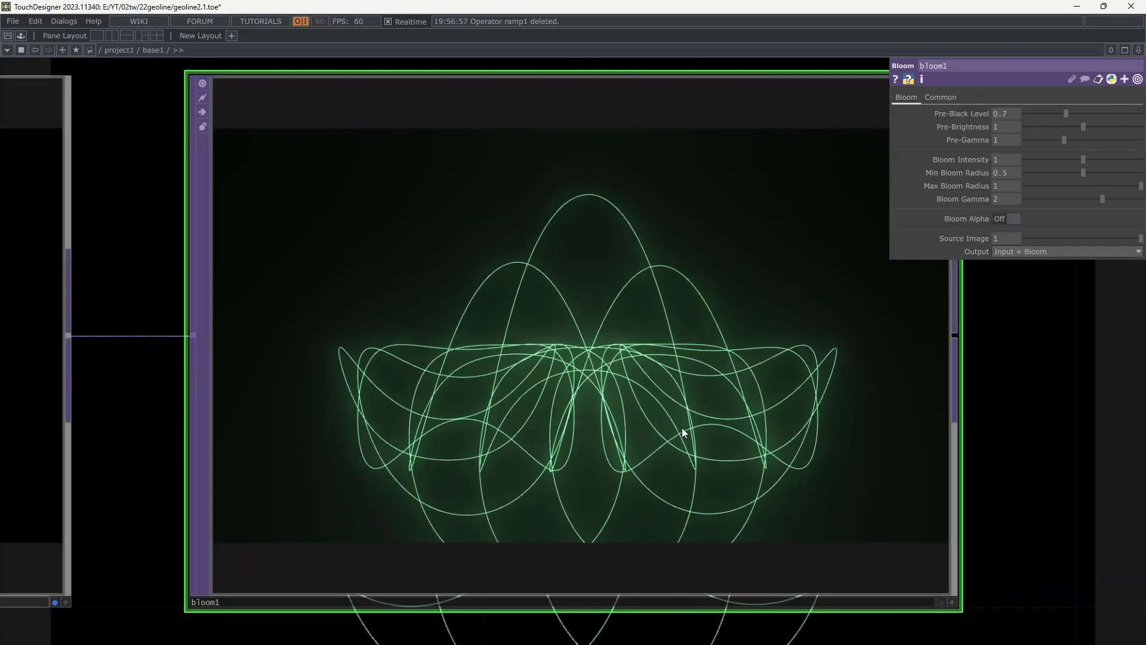
Append a Null TOP to the output of bloom1
scroll(682, 427, "down", 5)
middle_click_drag(762, 394, 379, 440)
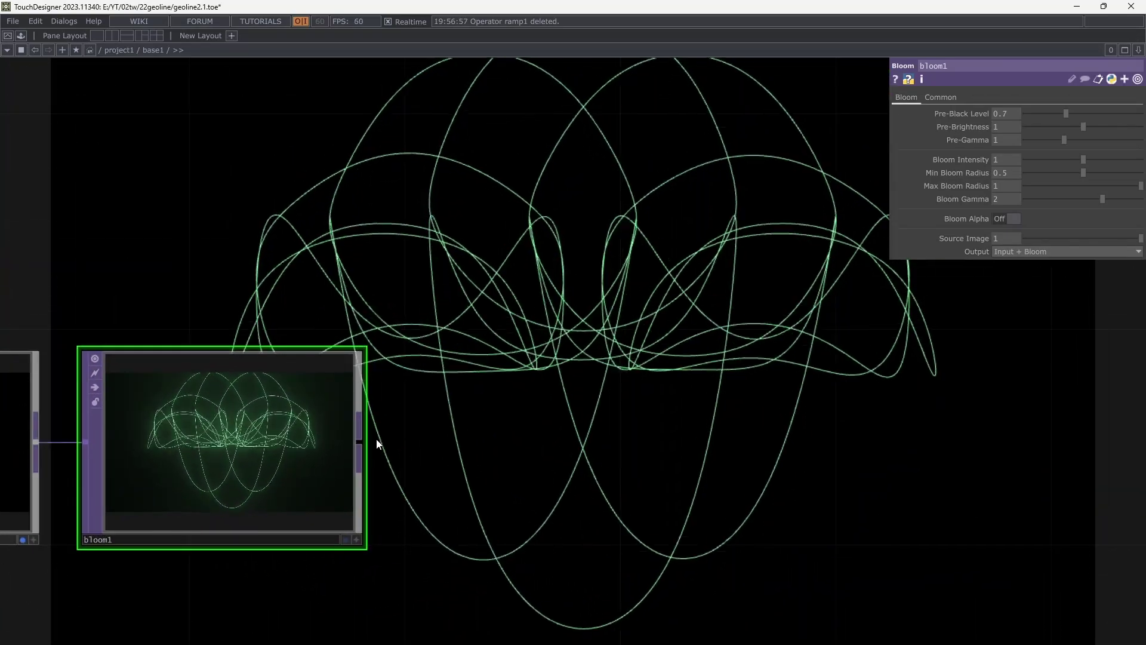
right_click(360, 442)
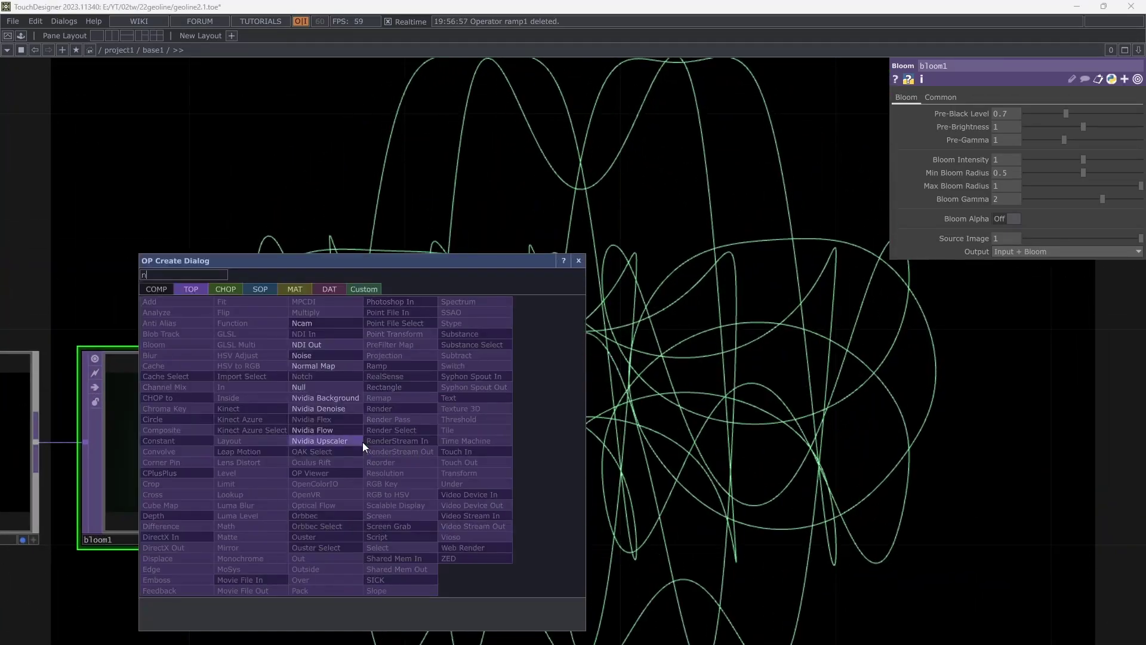
type("nul")
left_click(300, 388)
left_click(800, 423)
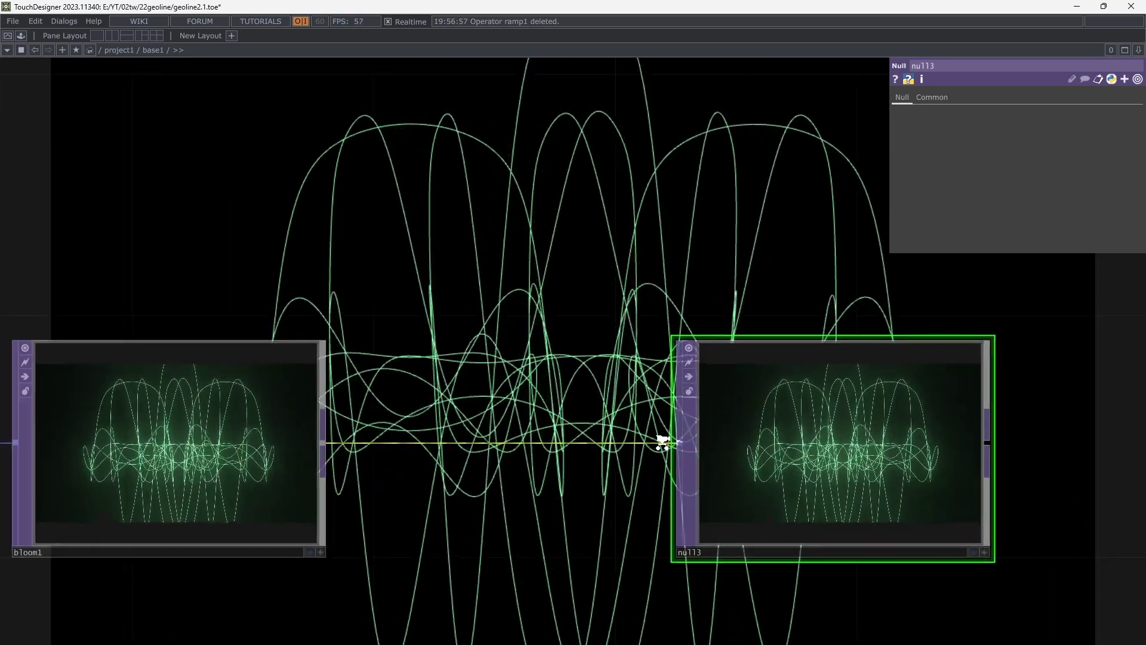
Append an Out TOP to the output of null3 and turn off the display flag of render1
scroll(905, 523, "down", 4)
middle_click_drag(905, 523, 496, 467)
right_click(392, 431)
type("out")
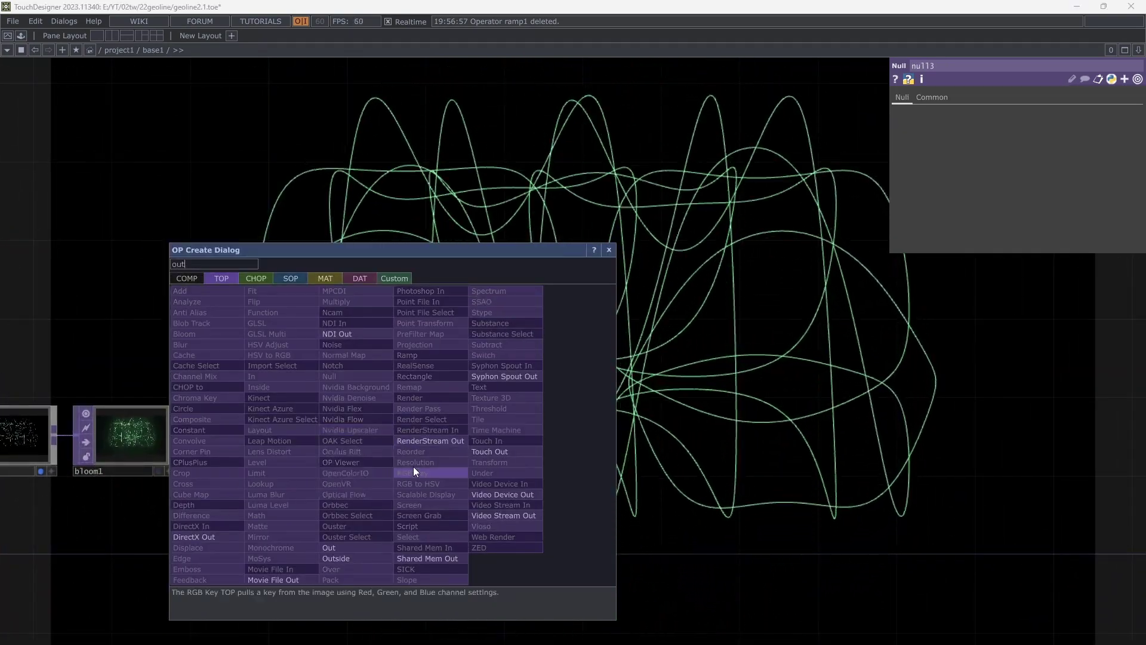
left_click(349, 546)
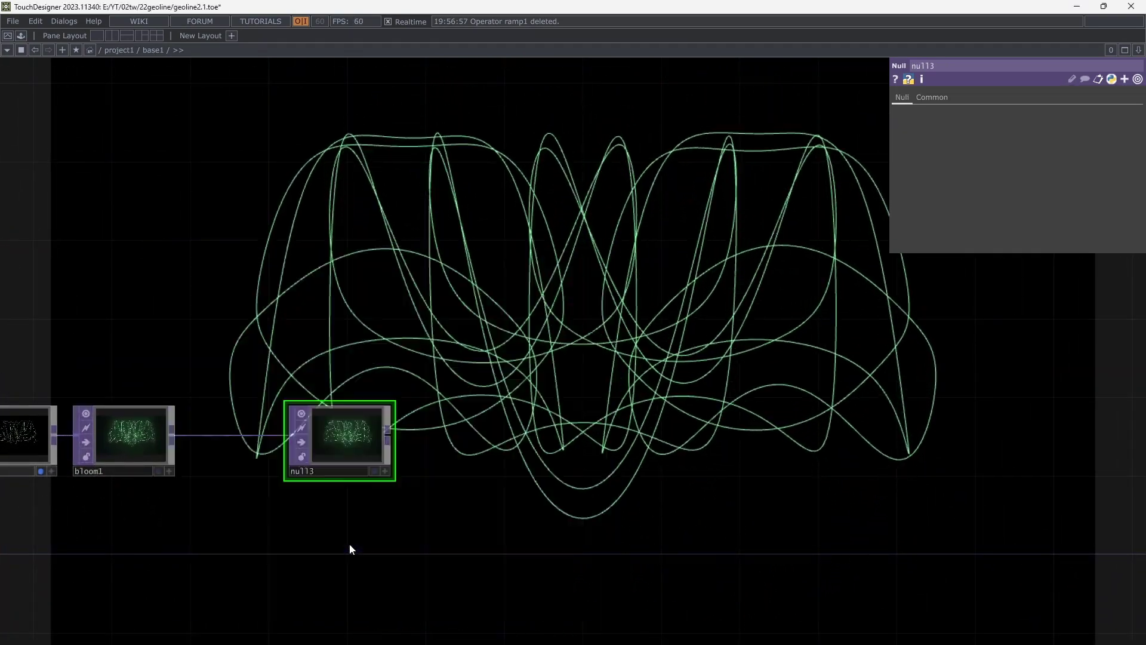
left_click(467, 436)
scroll(418, 499, "down", 2)
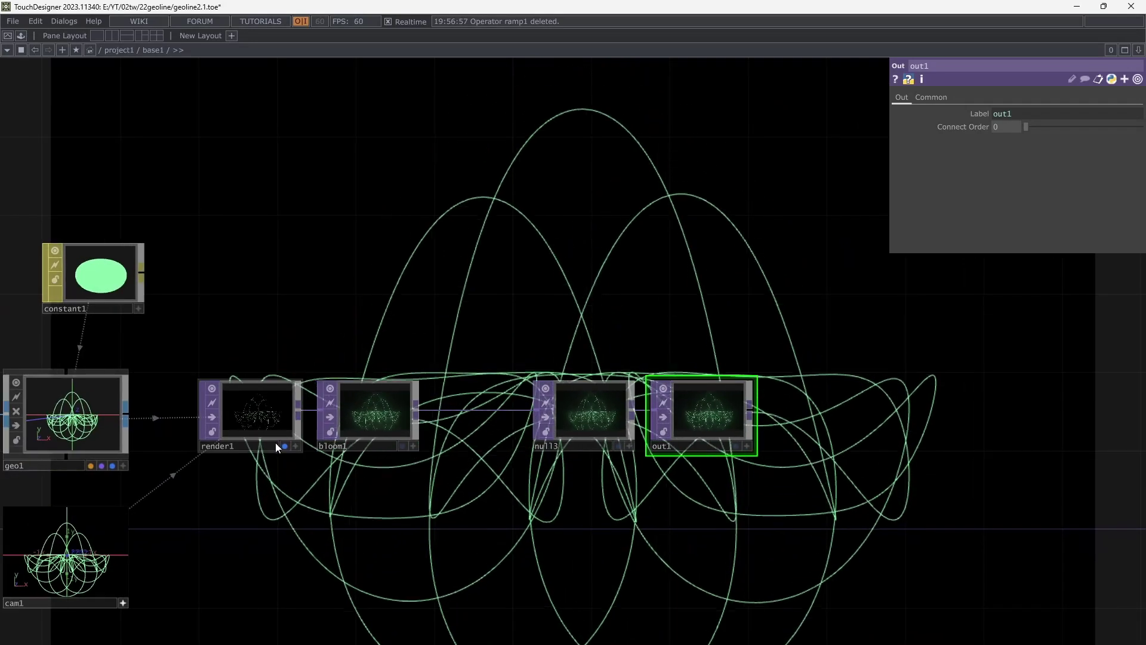
scroll(281, 447, "up", 6)
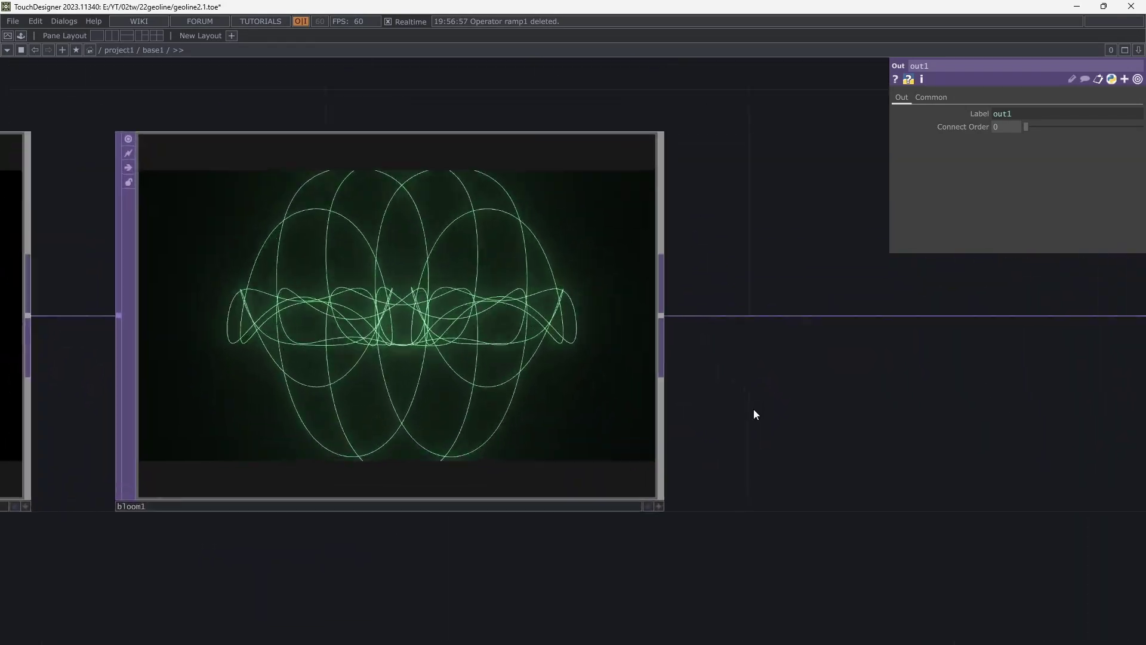
Tune the bloom1 glow: Min Bloom Radius 0.166, Max Bloom Radius 0.705, Pre-Black Level 0.77 and Bloom Intensity 1.26
left_click(553, 395)
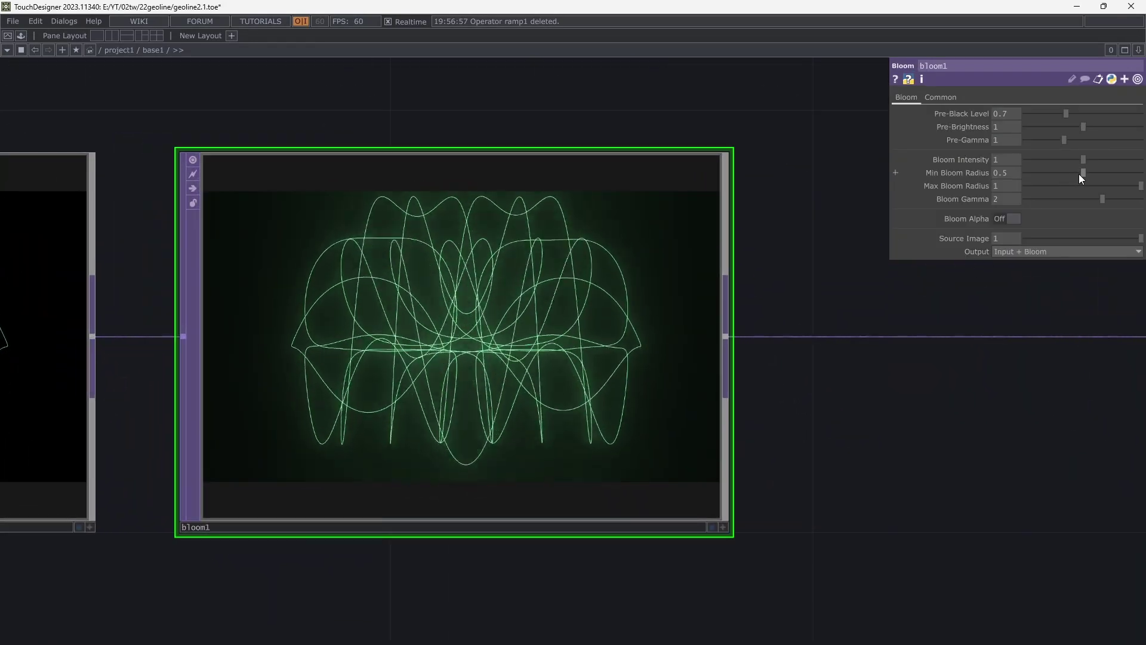
left_click_drag(1082, 173, 1044, 182)
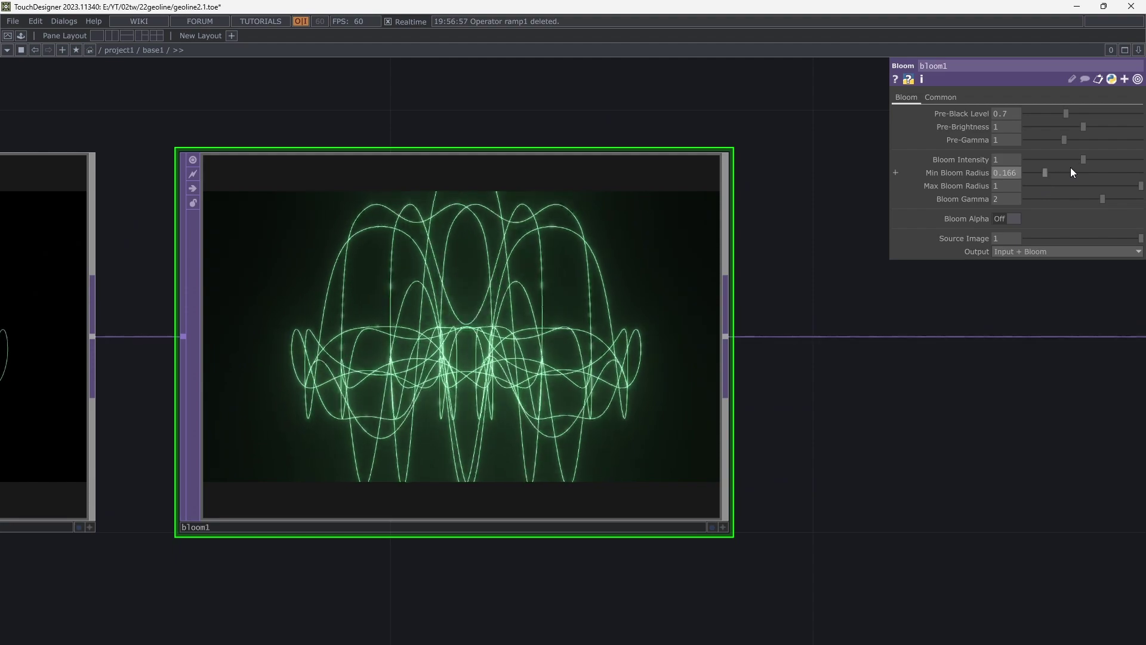
left_click_drag(1123, 185, 1108, 191)
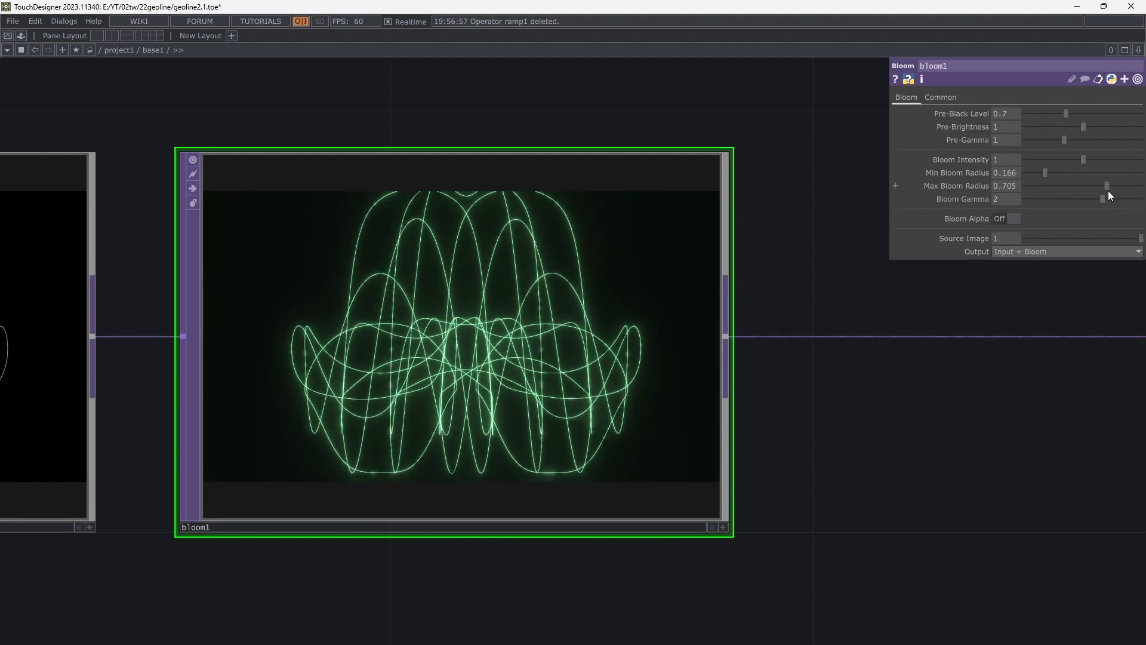
left_click_drag(1066, 113, 1073, 116)
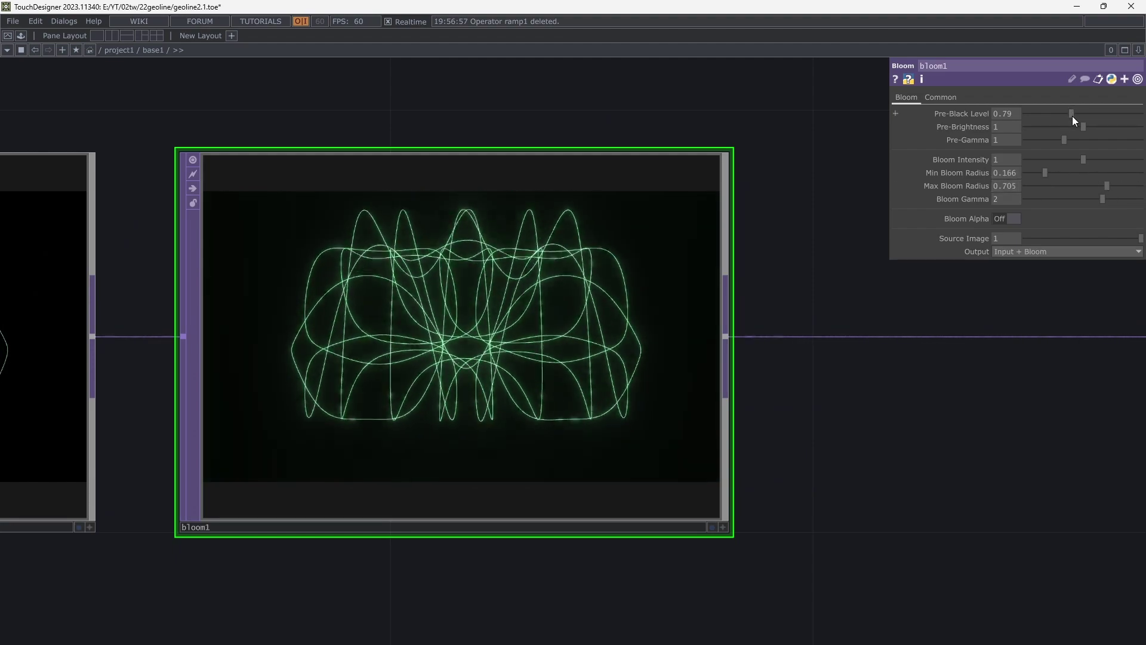
left_click_drag(1083, 160, 1097, 161)
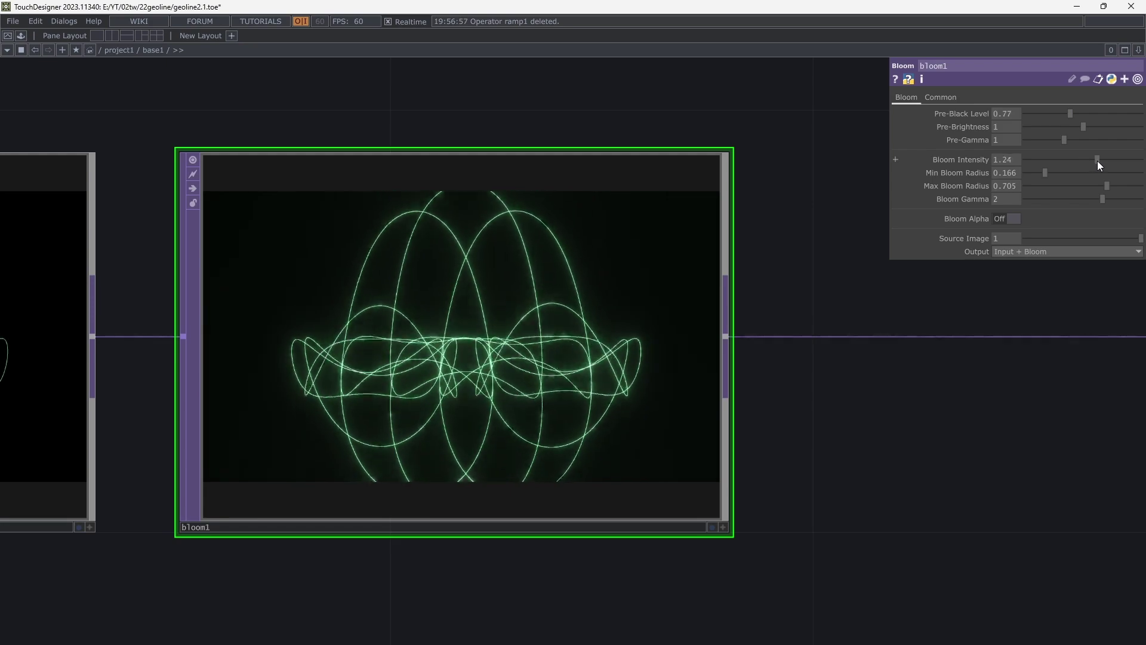
Open the base1 output in a separate viewer window and maximize it to watch the animation
scroll(684, 412, "down", 5)
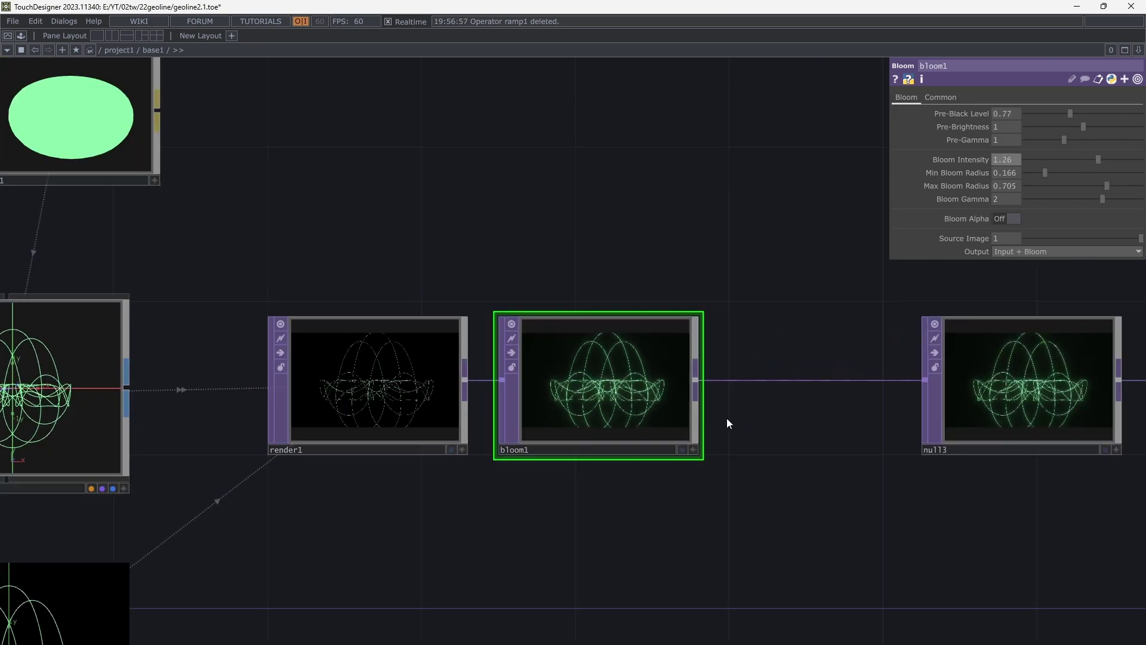
left_click_drag(788, 432, 465, 397)
left_click_drag(842, 466, 601, 464)
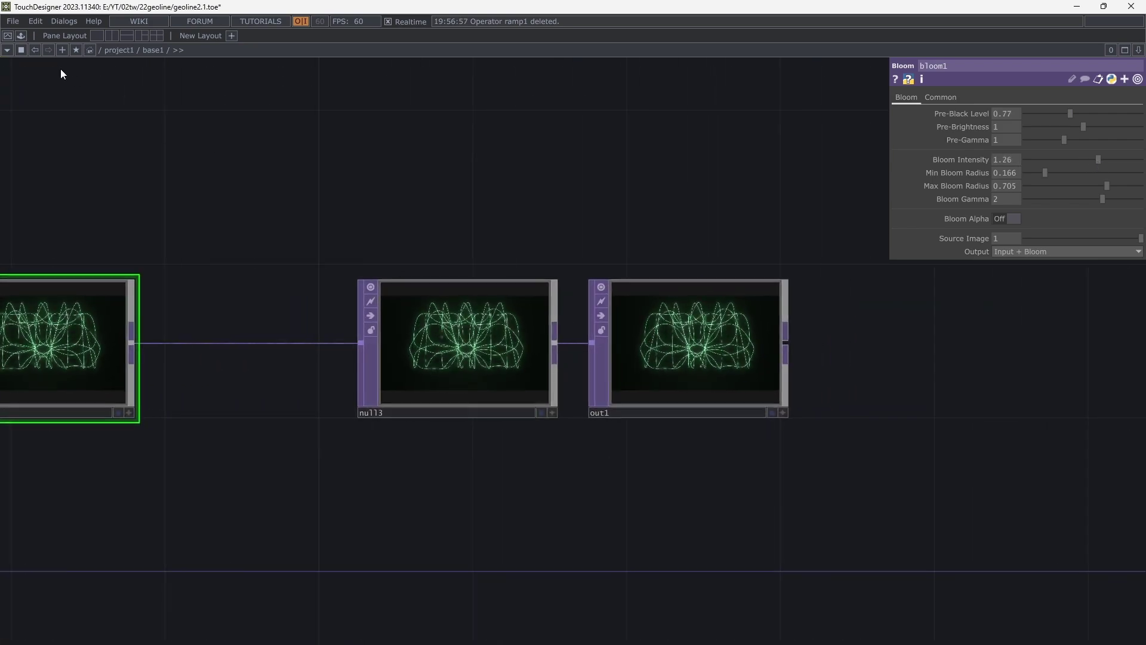
left_click(21, 49)
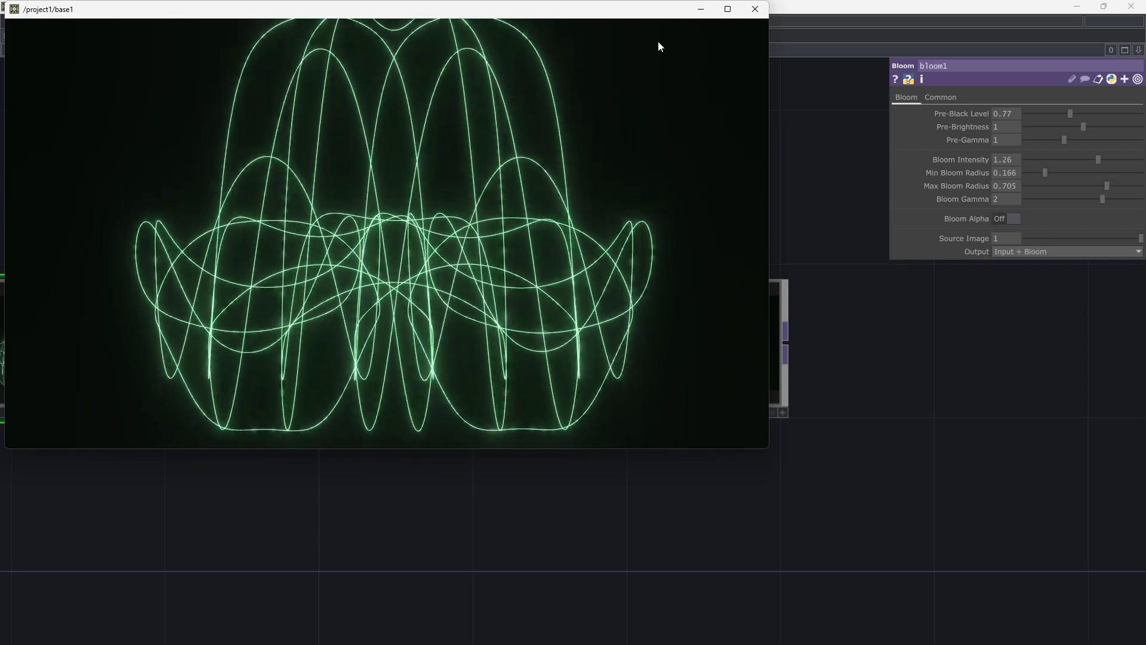
left_click(727, 11)
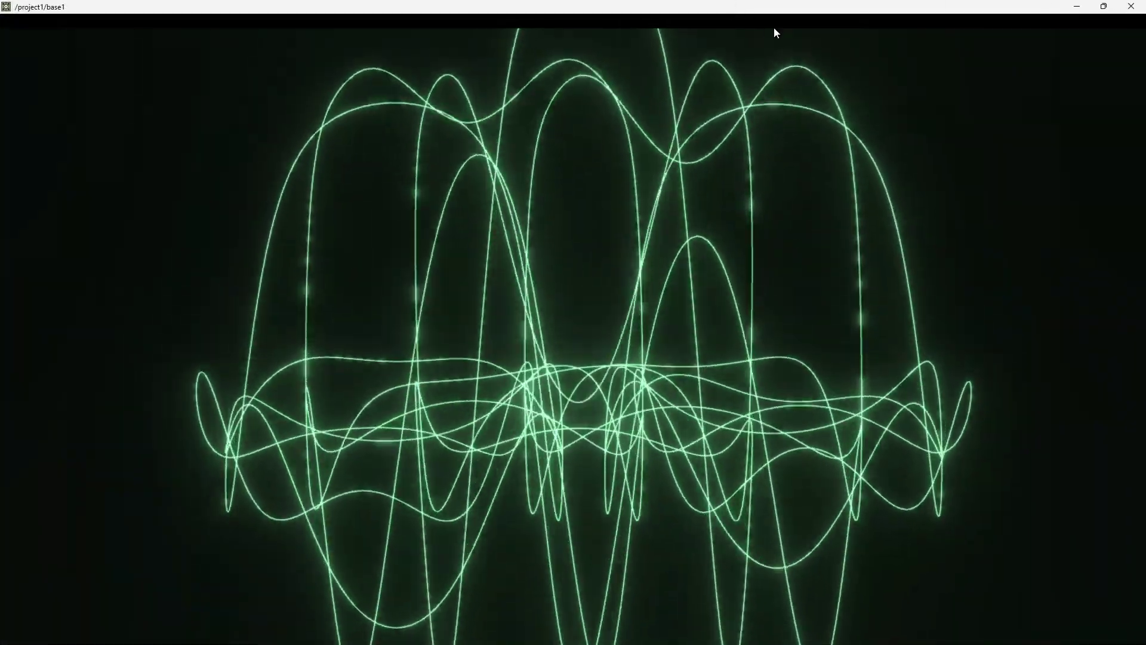